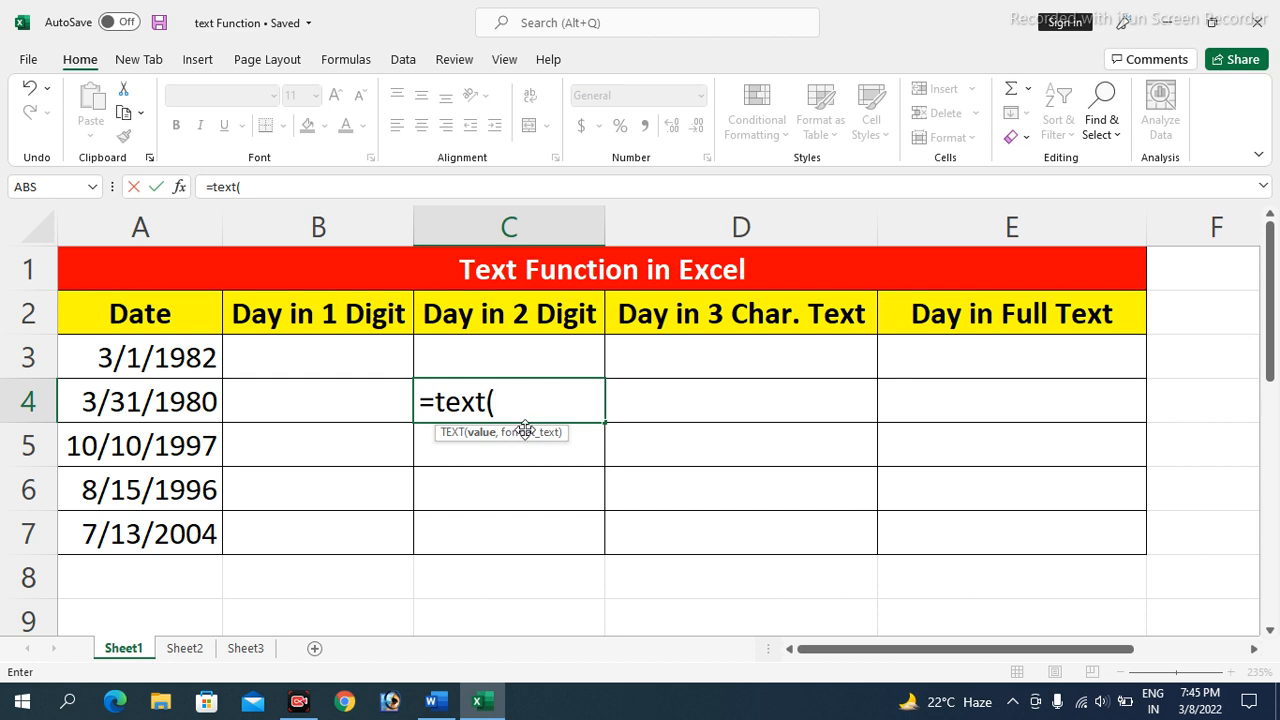
- Discard the unfinished TEXT formula in cell C4
key("BackSpace")
key("BackSpace")
key("Escape")
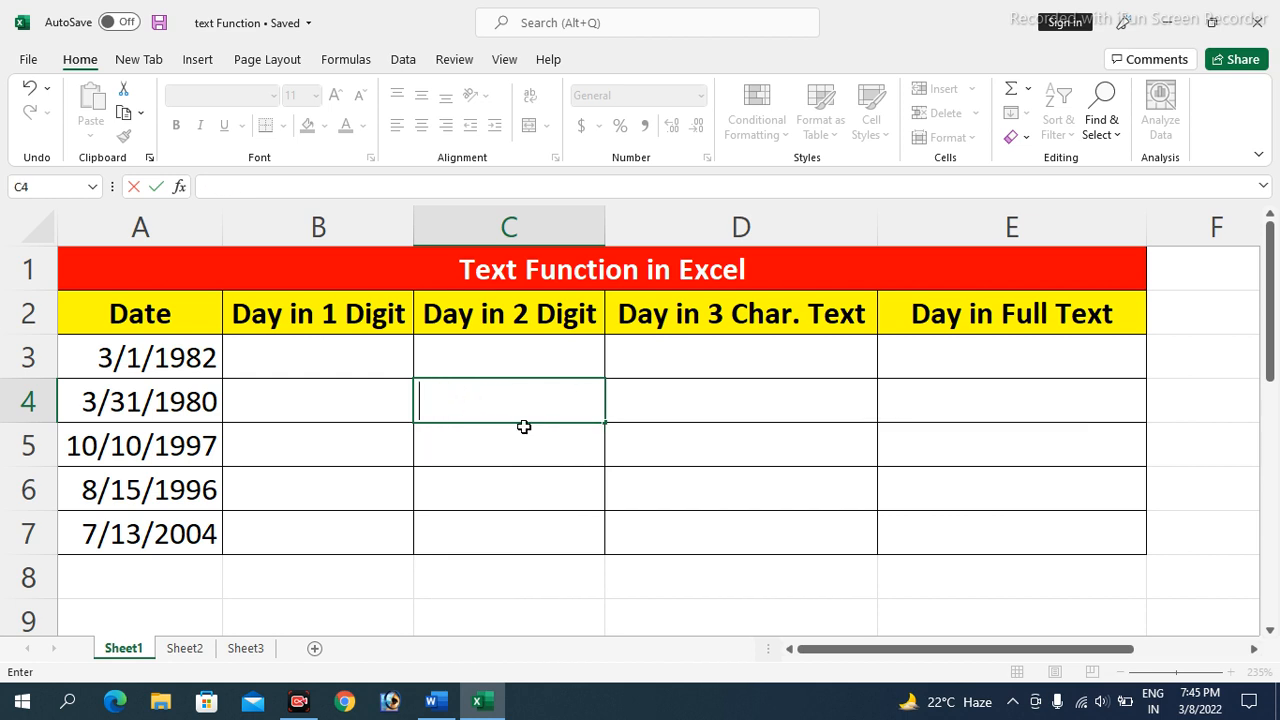
left_click(489, 486)
left_click_drag(172, 350, 172, 534)
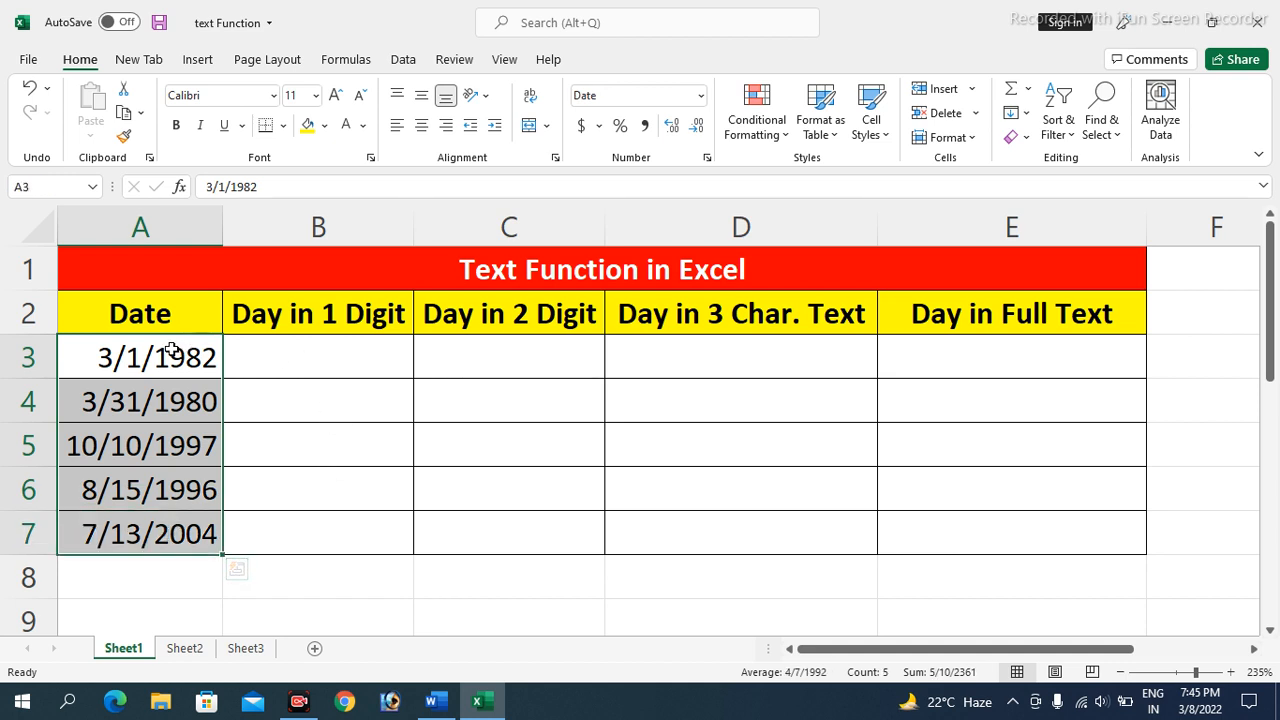
left_click_drag(169, 346, 162, 532)
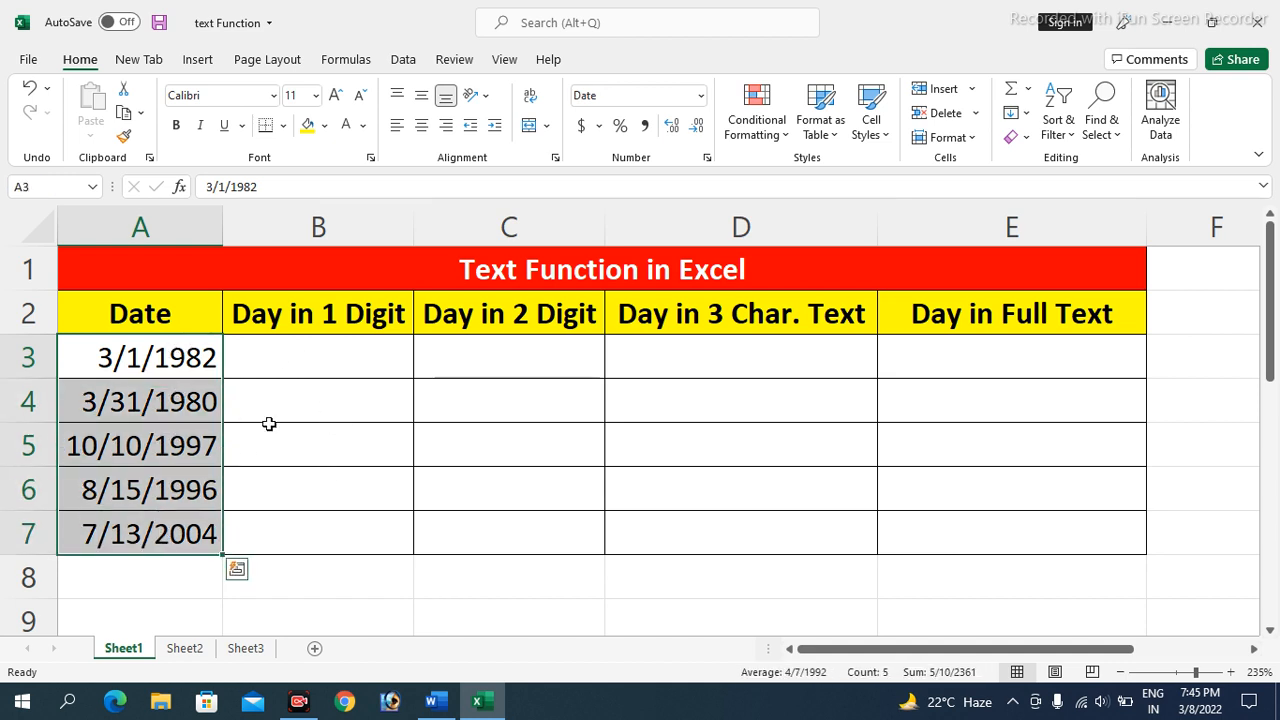
left_click(289, 358)
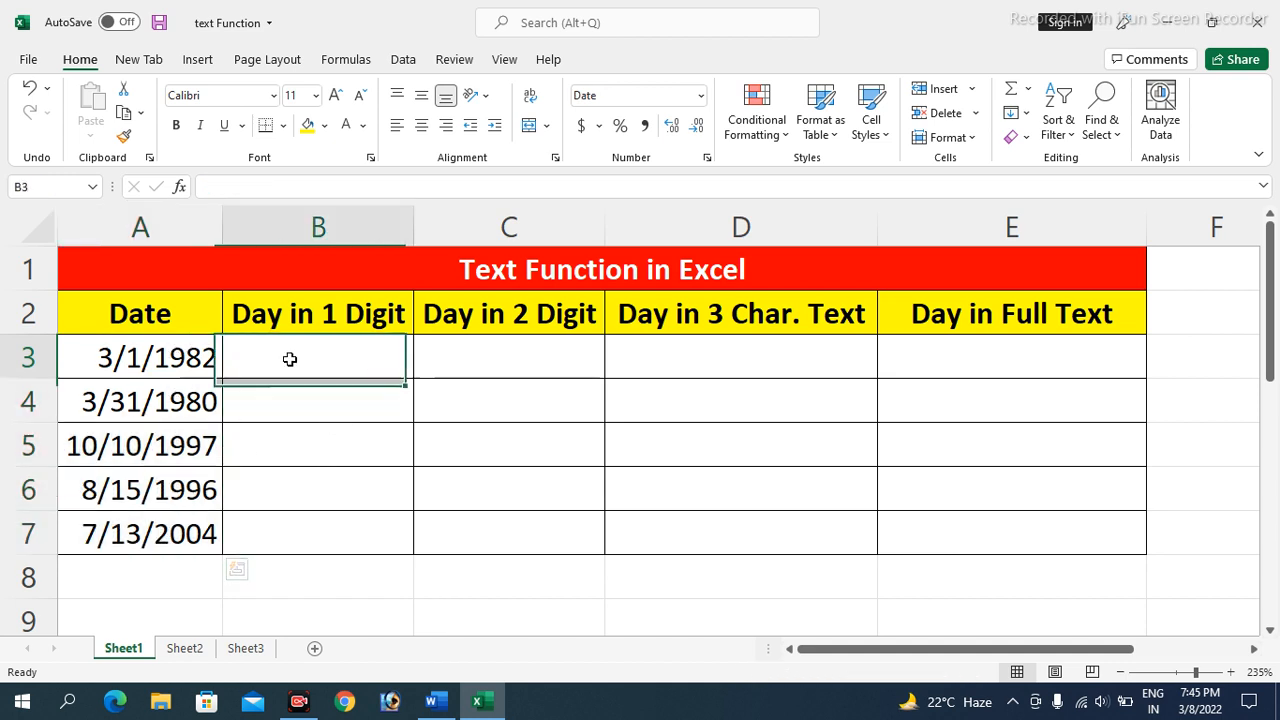
left_click(511, 363)
left_click(664, 363)
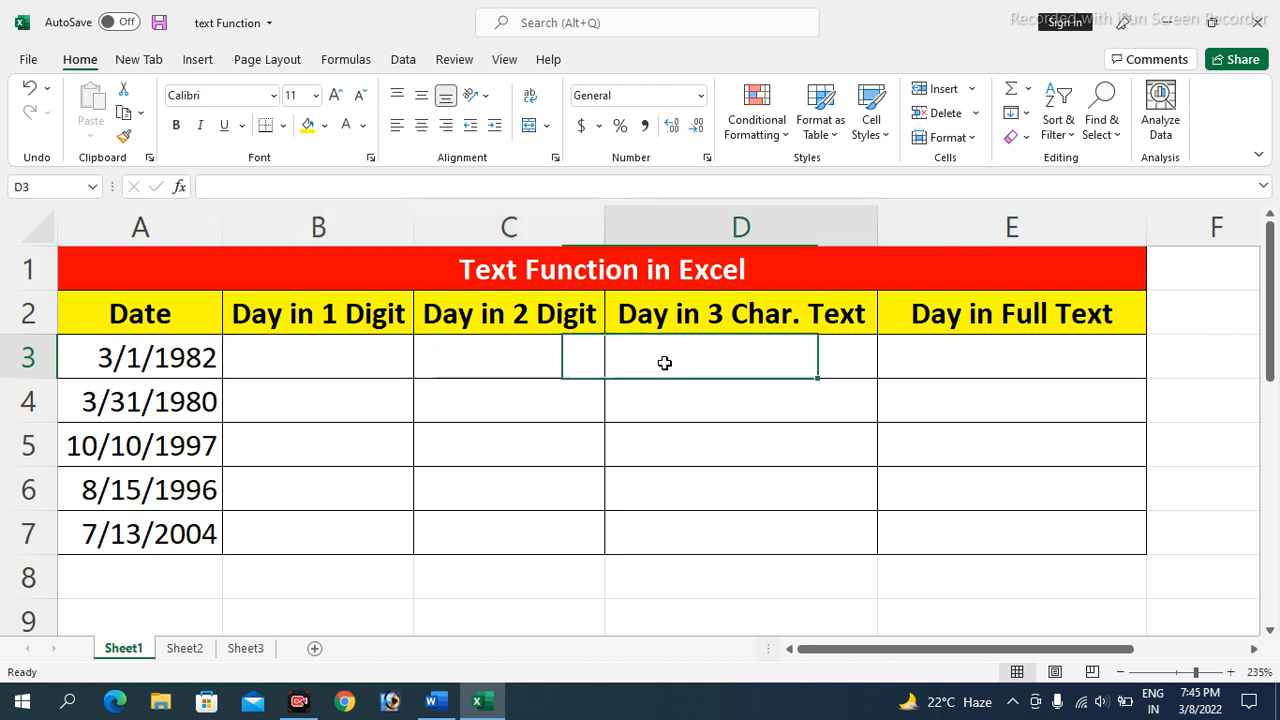
left_click(943, 362)
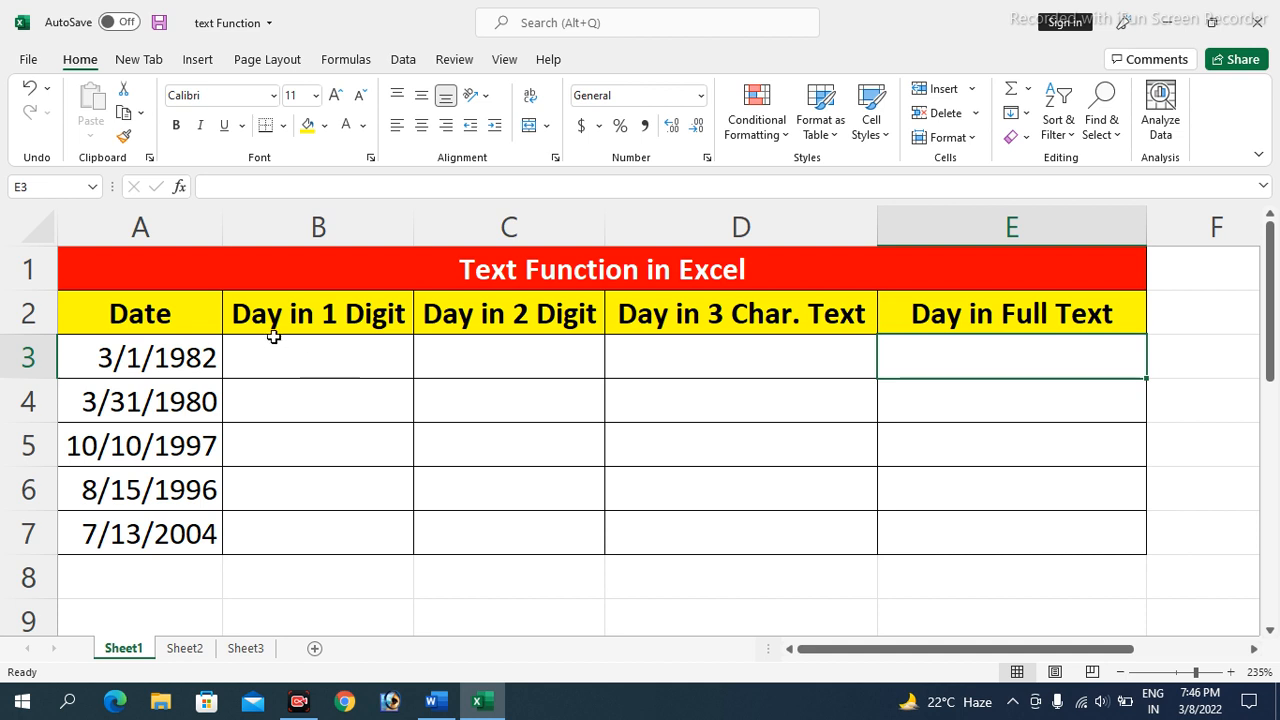
- Enter =TEXT(A3,"d") in cell B3 and fill the formula down through B7
left_click(370, 366)
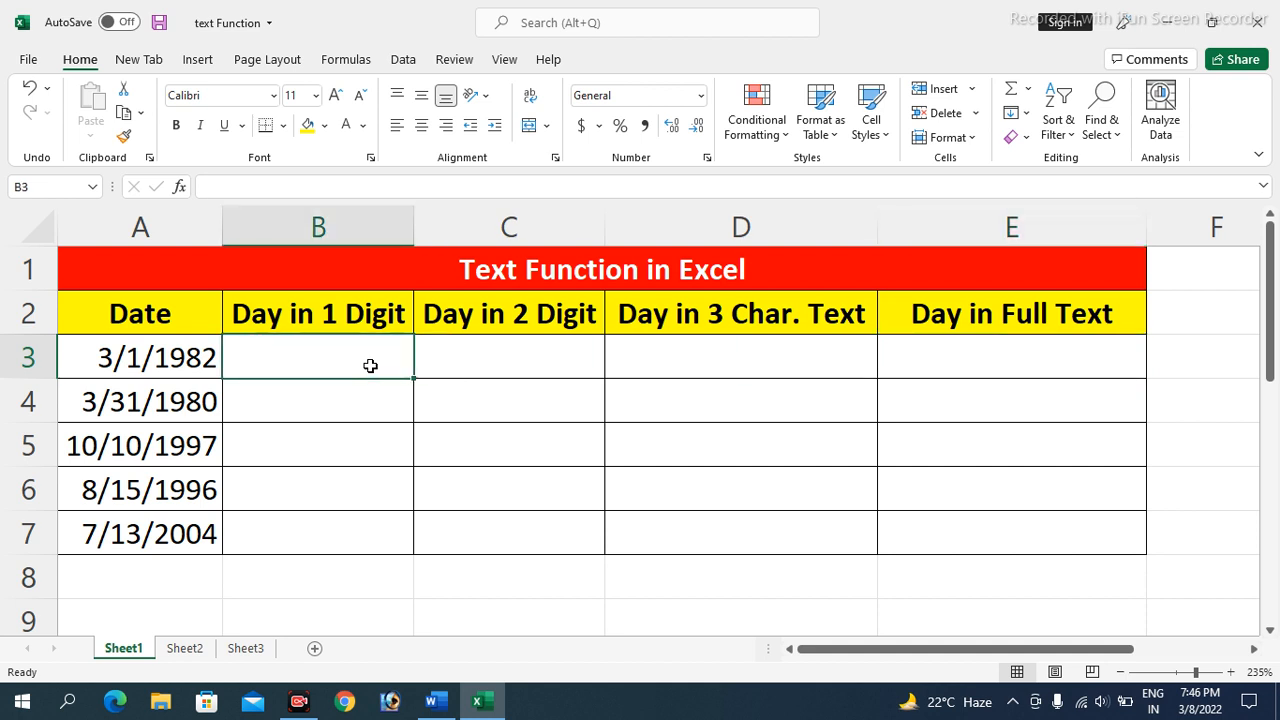
type("=text")
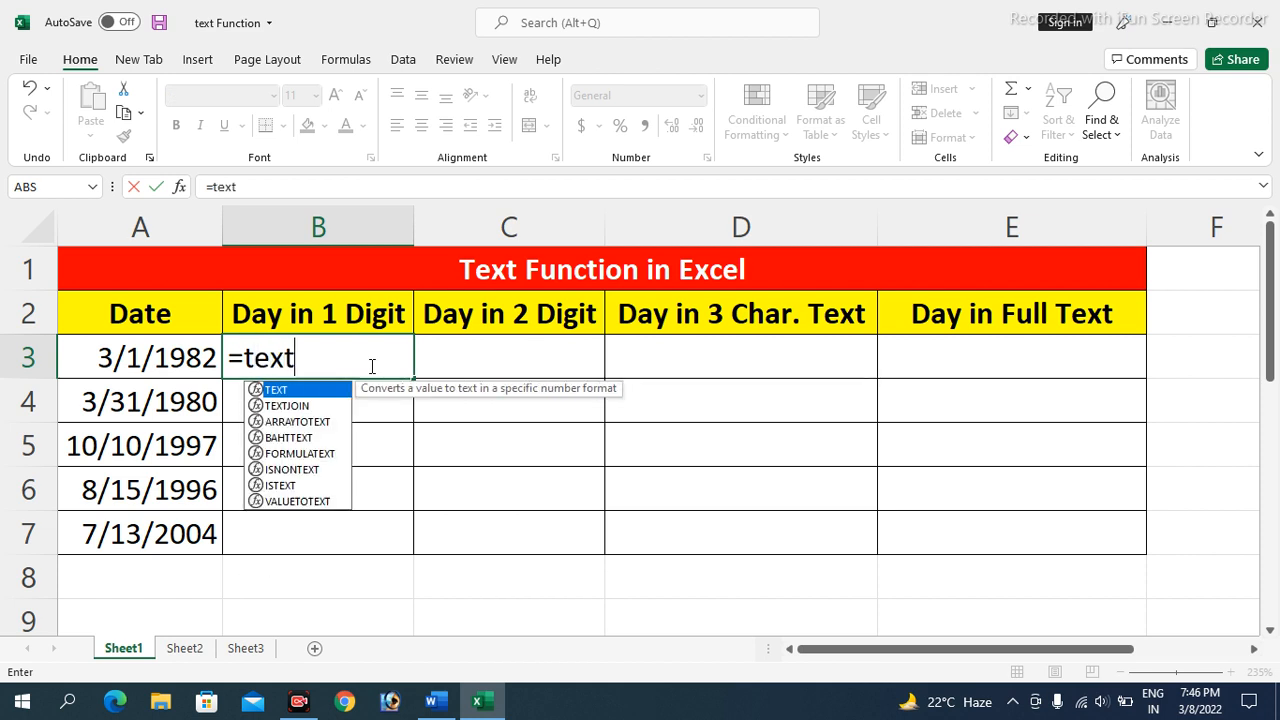
type("(")
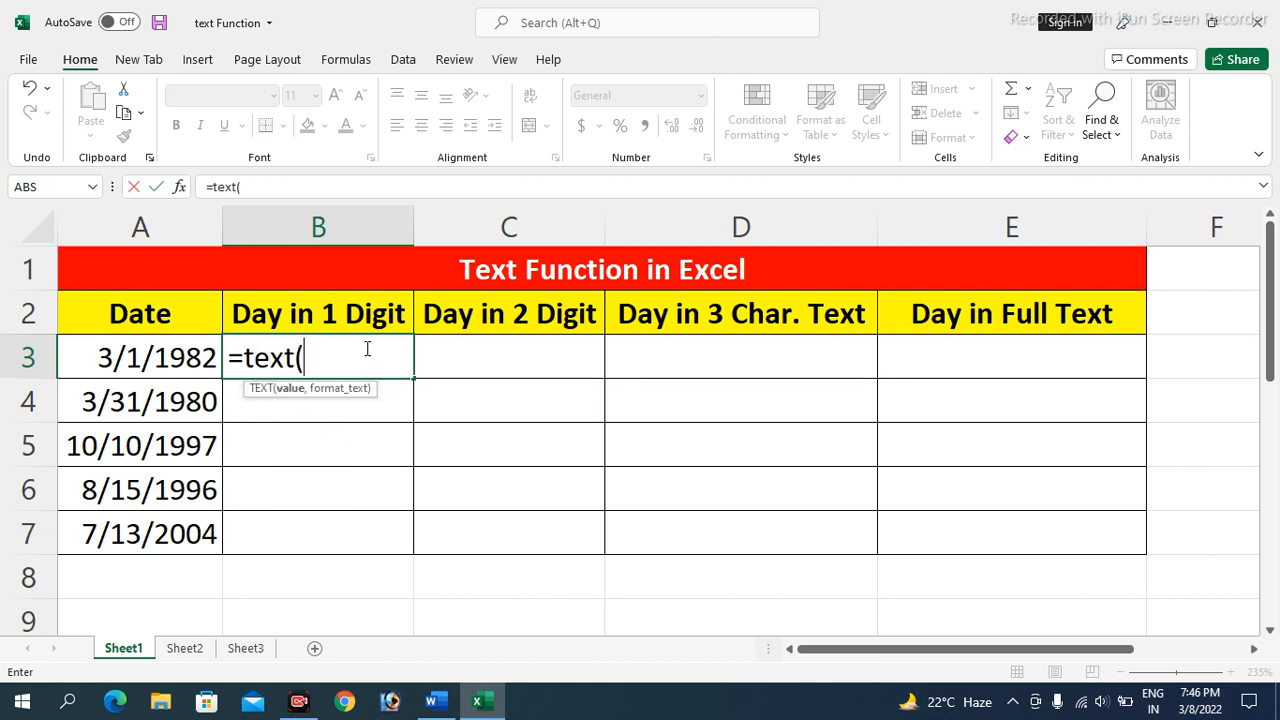
left_click(161, 364)
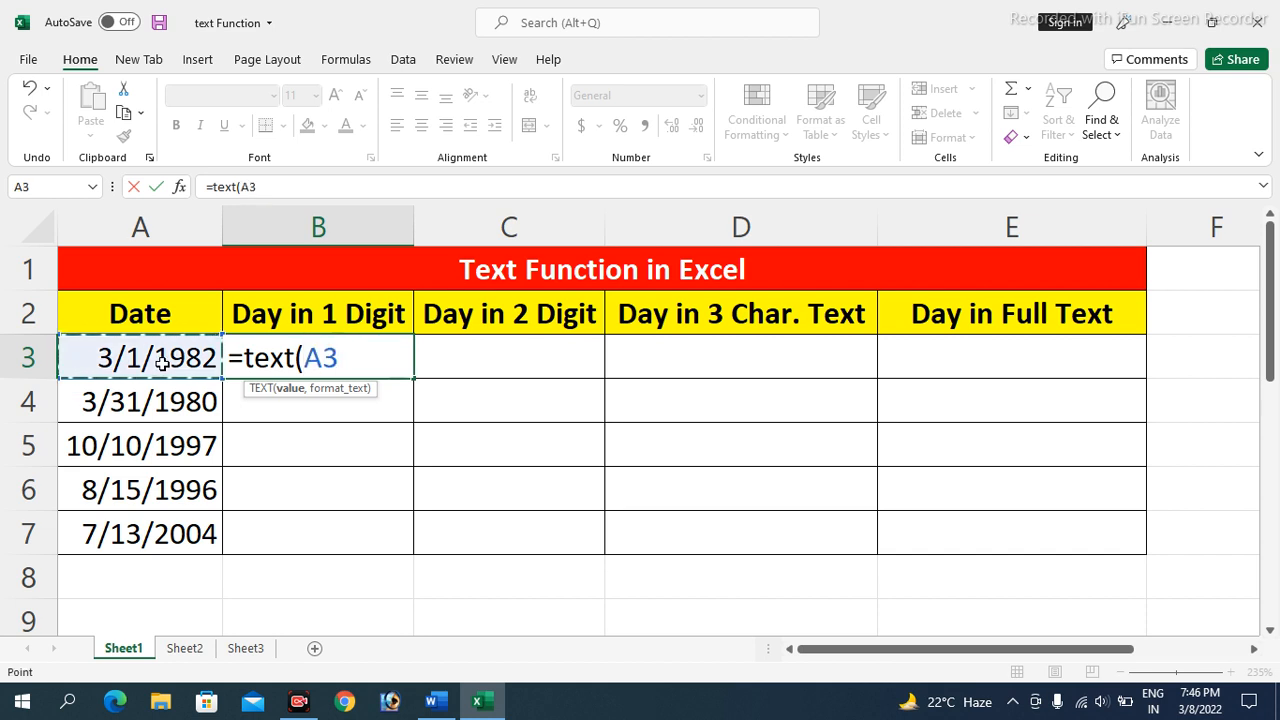
type(",")
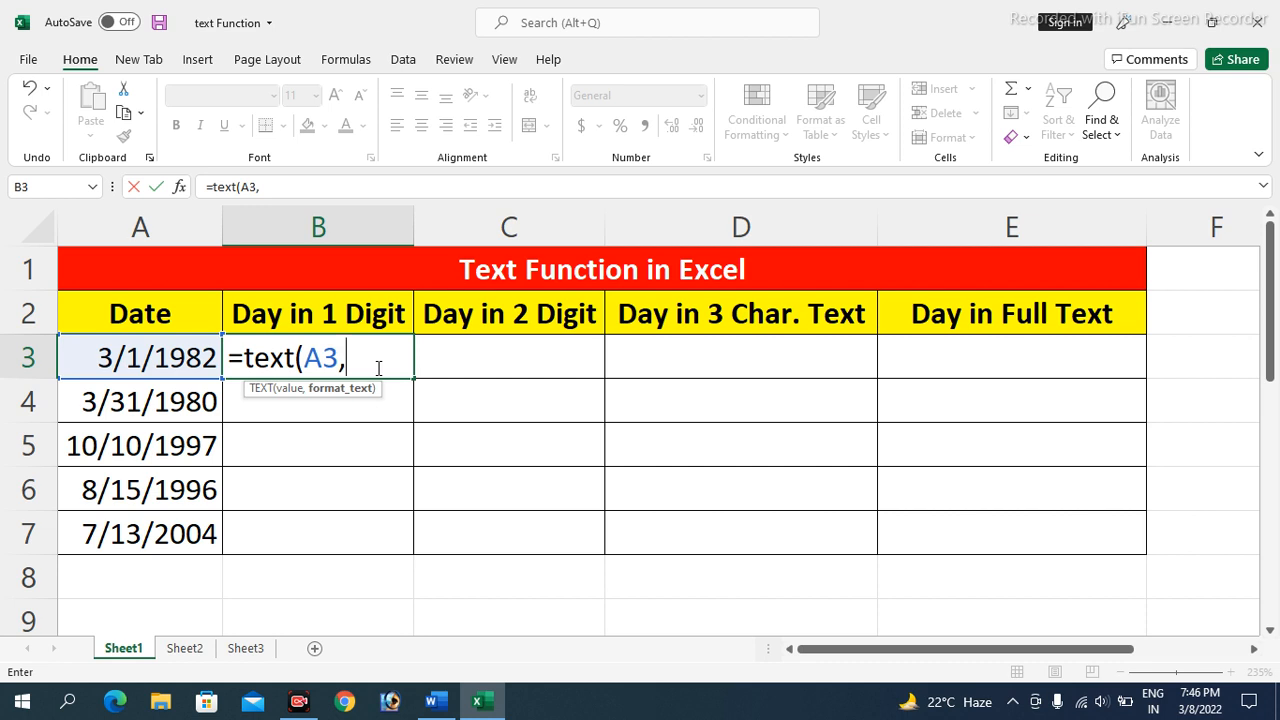
type("\"d\")")
key("Return")
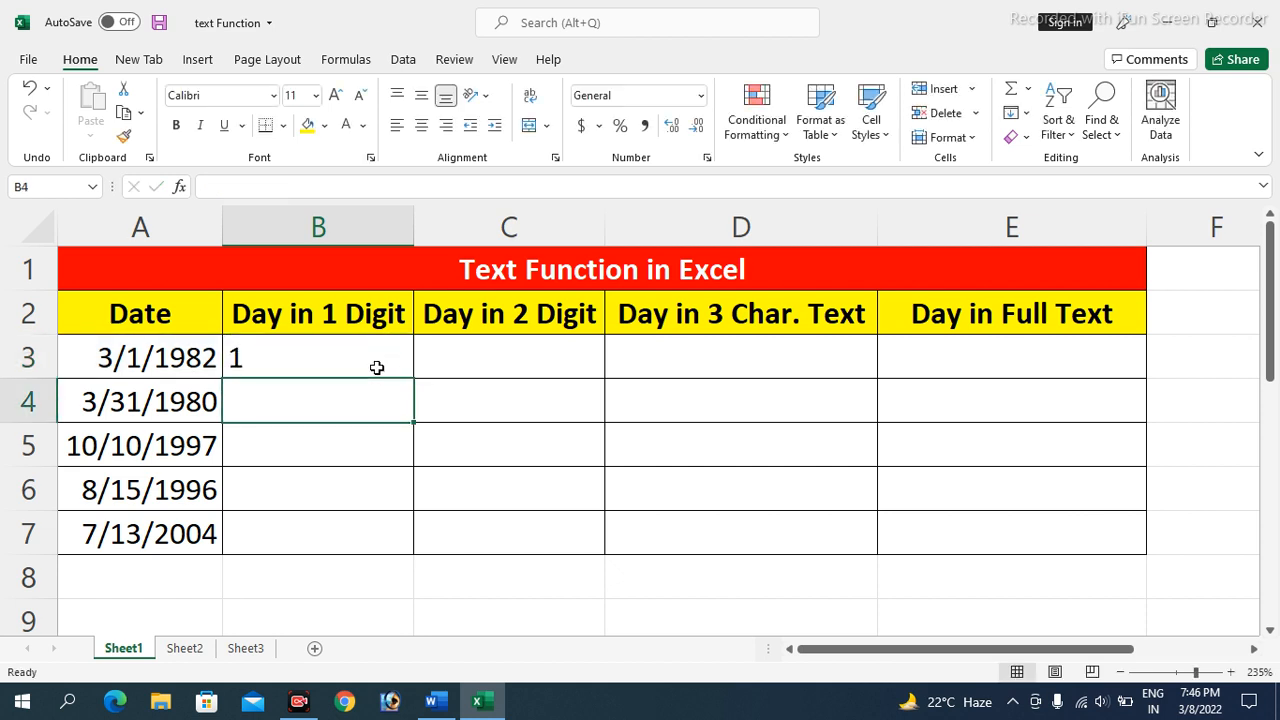
left_click(376, 368)
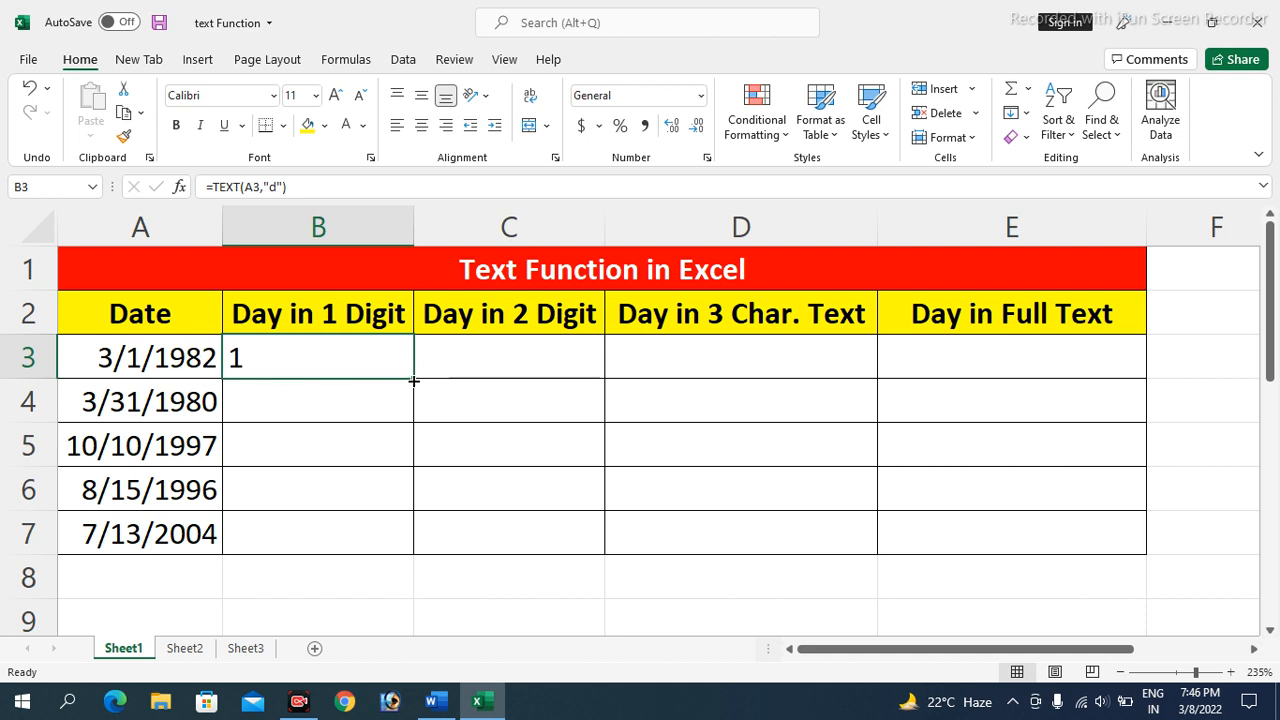
left_click_drag(413, 380, 400, 540)
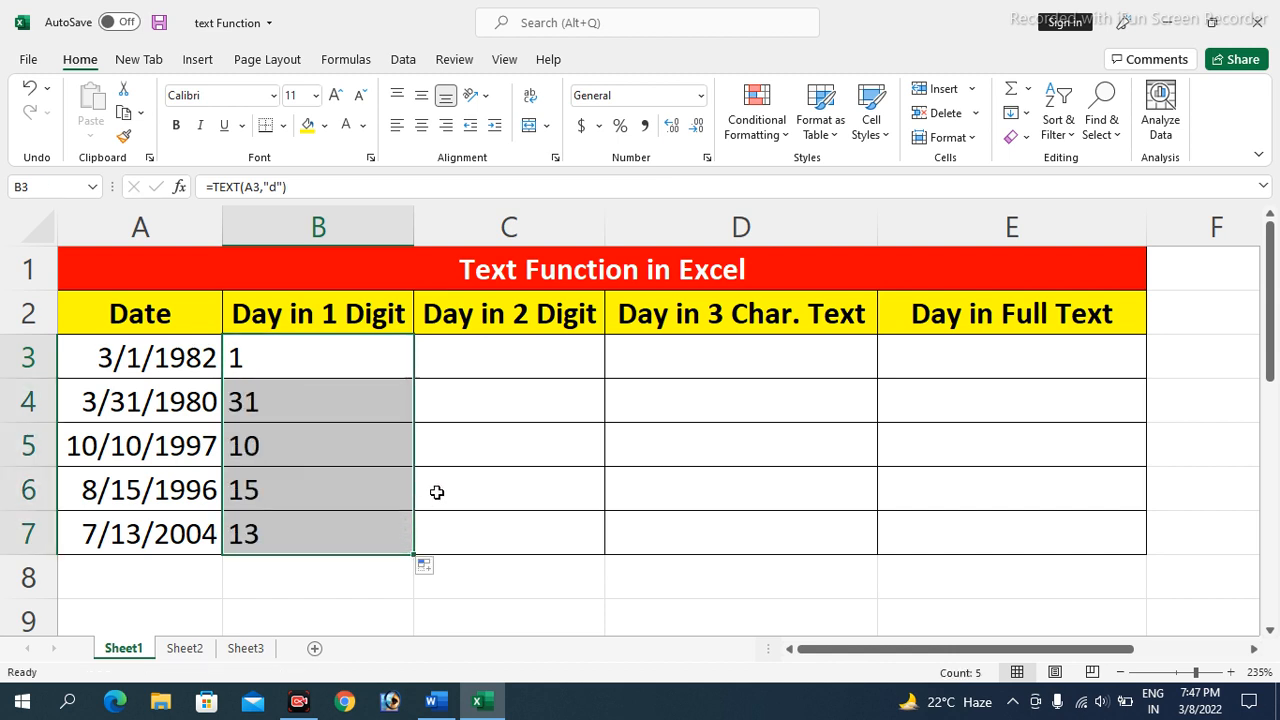
- Enter =TEXT(A3,"dd") in cell C3 for the two-digit day of the first date
left_click(479, 360)
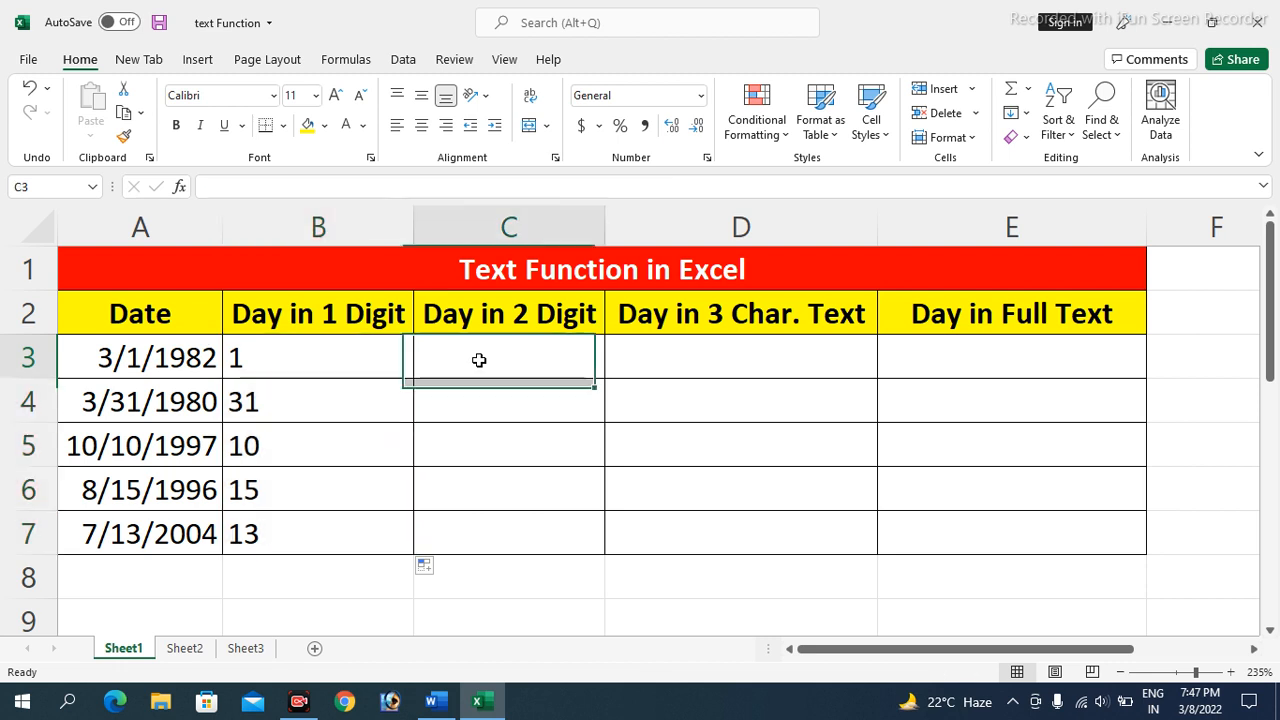
type("=")
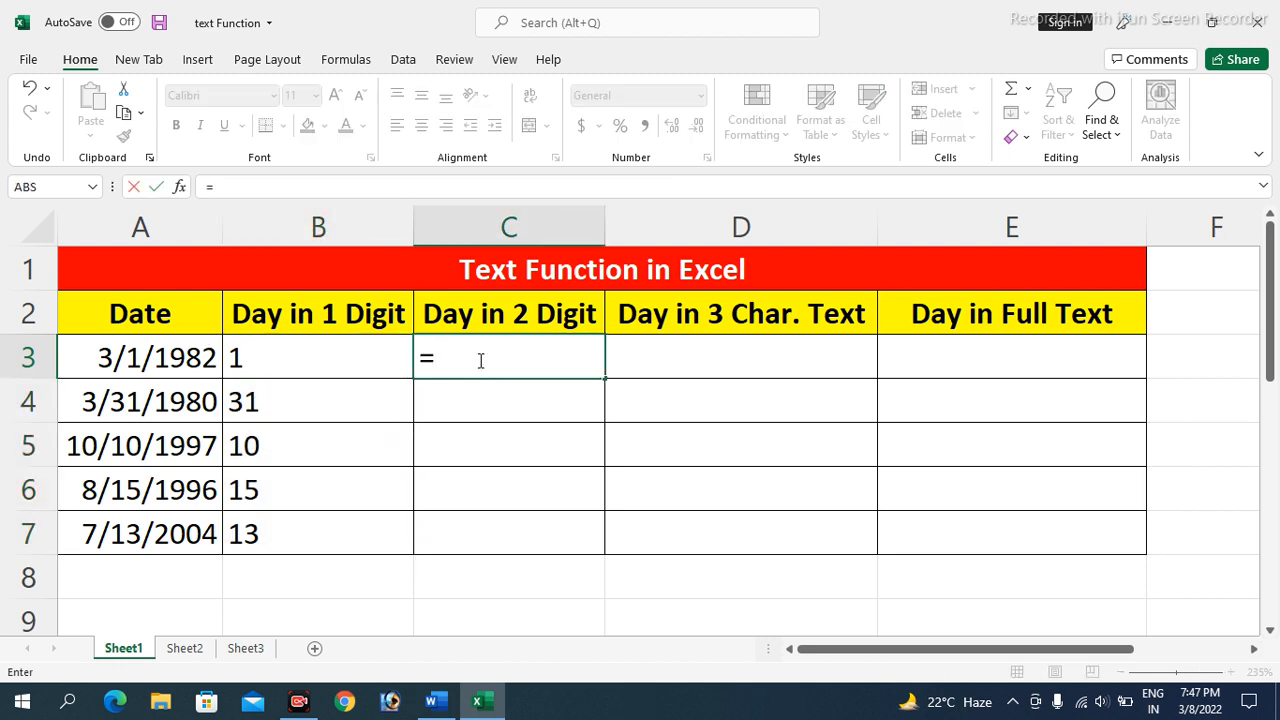
type("text")
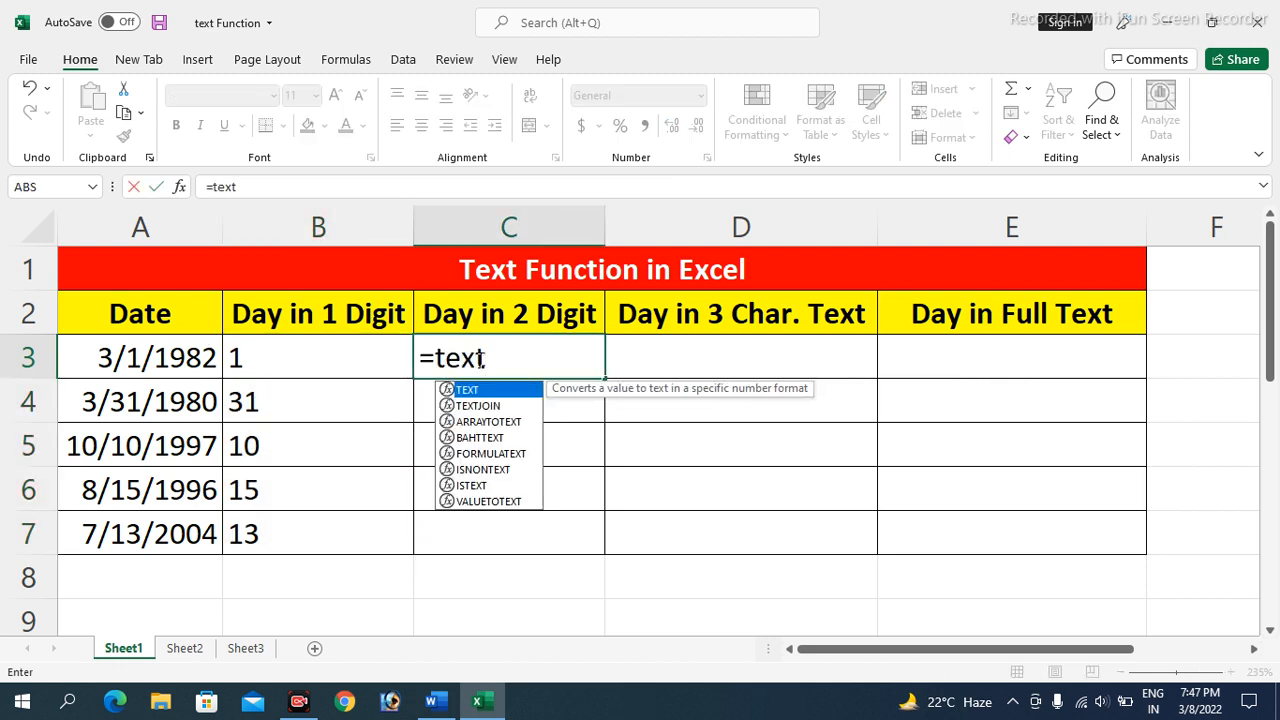
type("(")
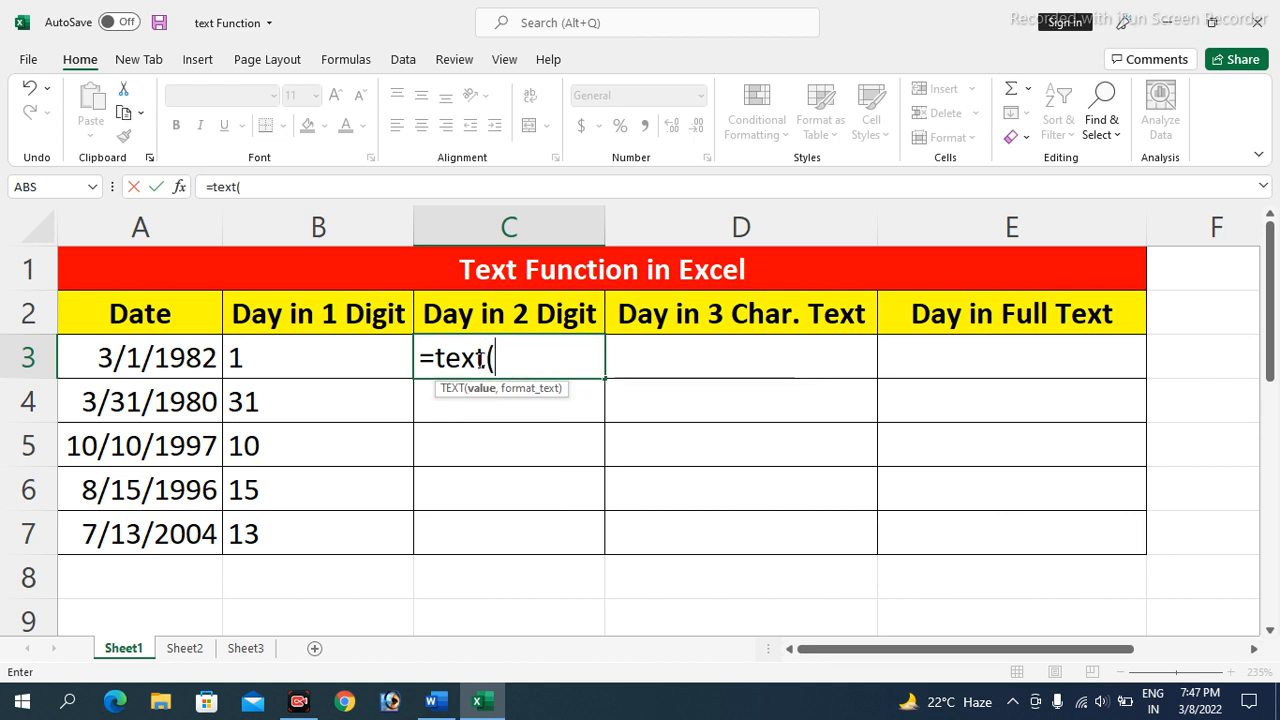
left_click(200, 358)
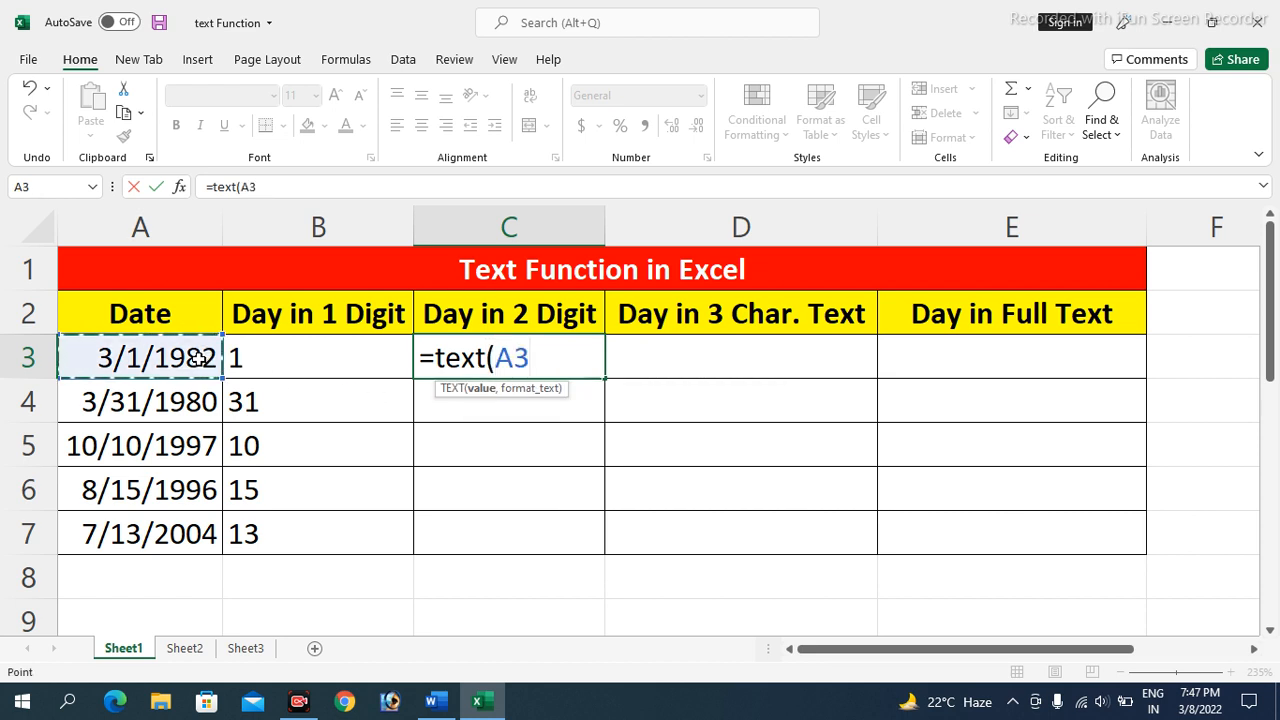
type(",")
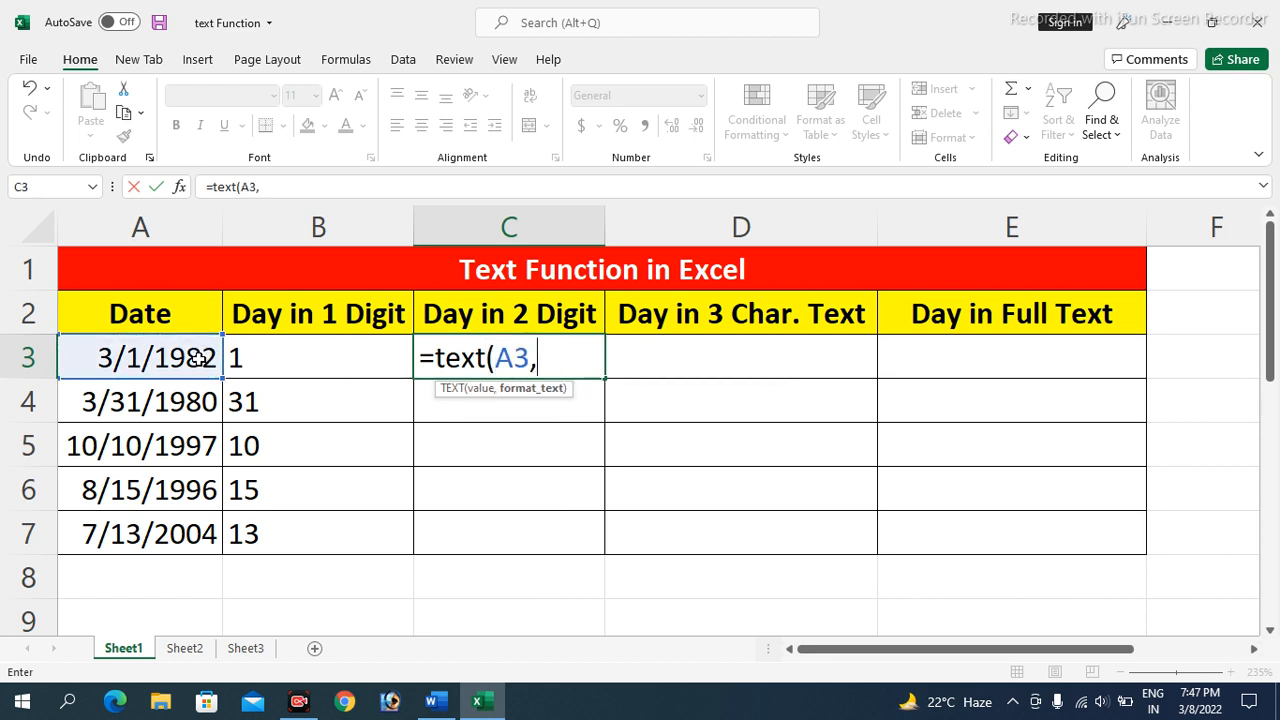
type("\"dd\"")
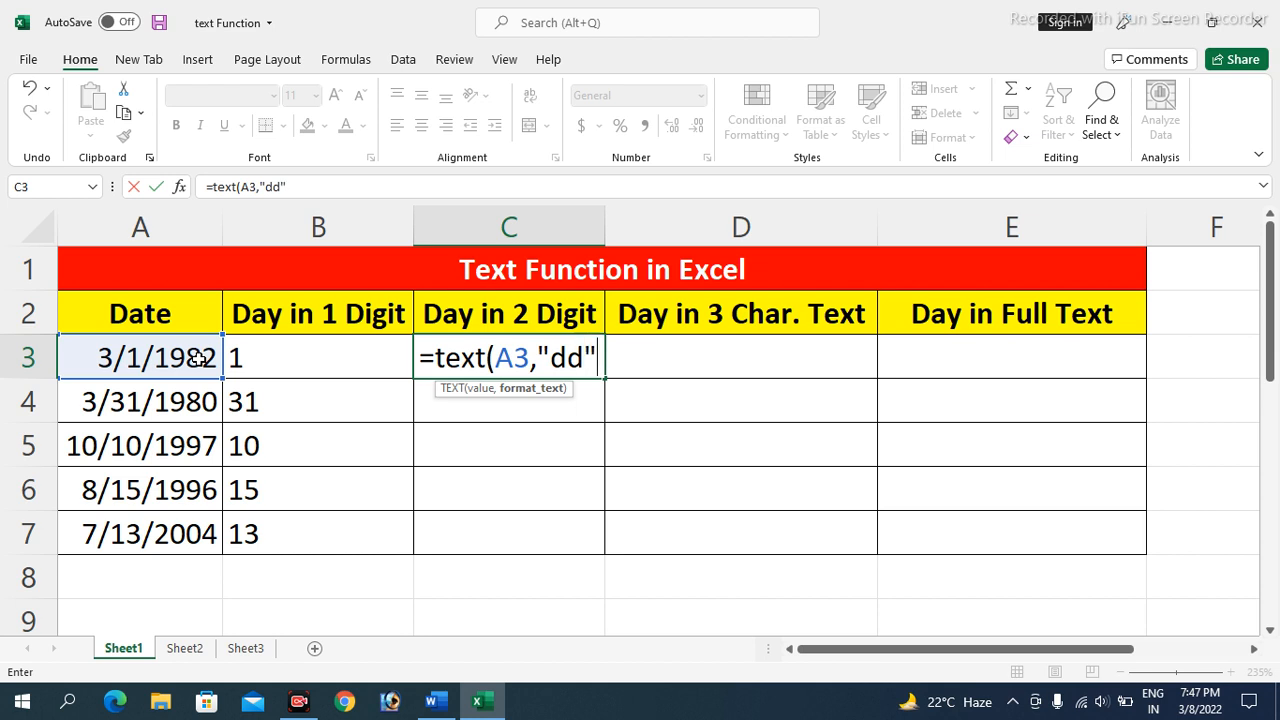
type(")")
key("Return")
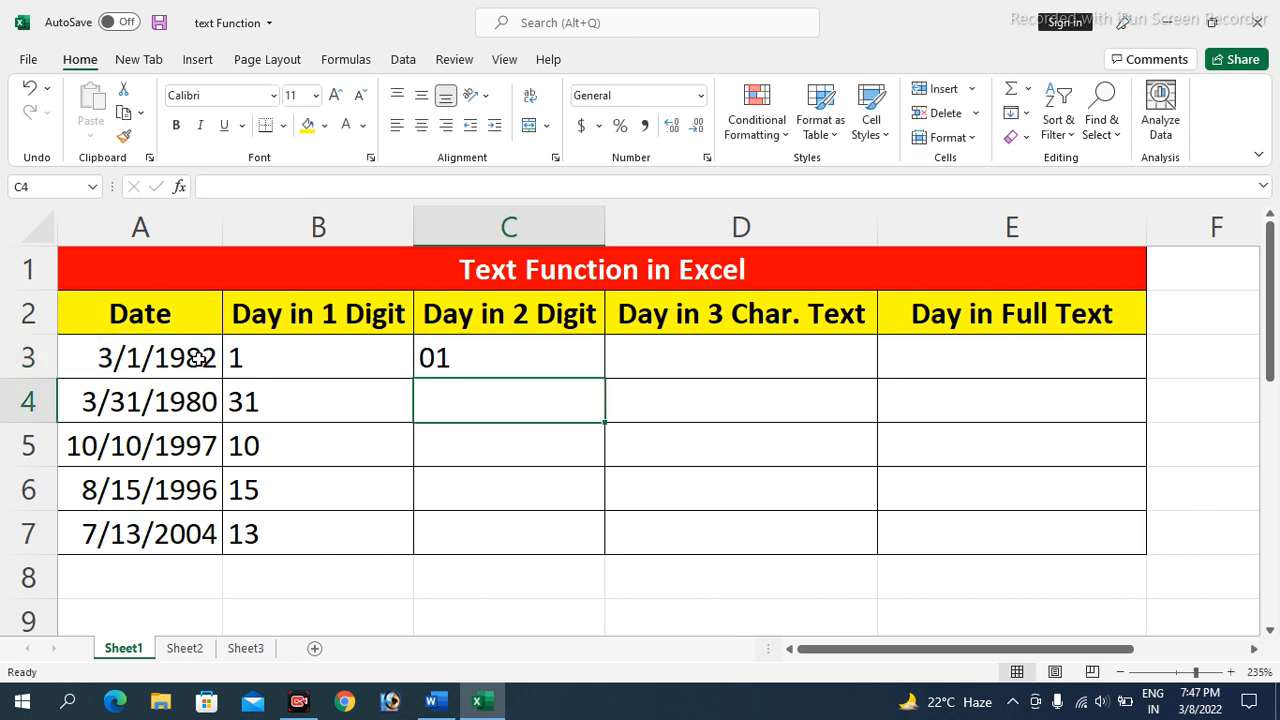
- Fill the two-digit day formula from C3 down through C7
key("Up")
key("shift+Down")
key("shift+Down")
key("shift+Down")
key("shift+Down")
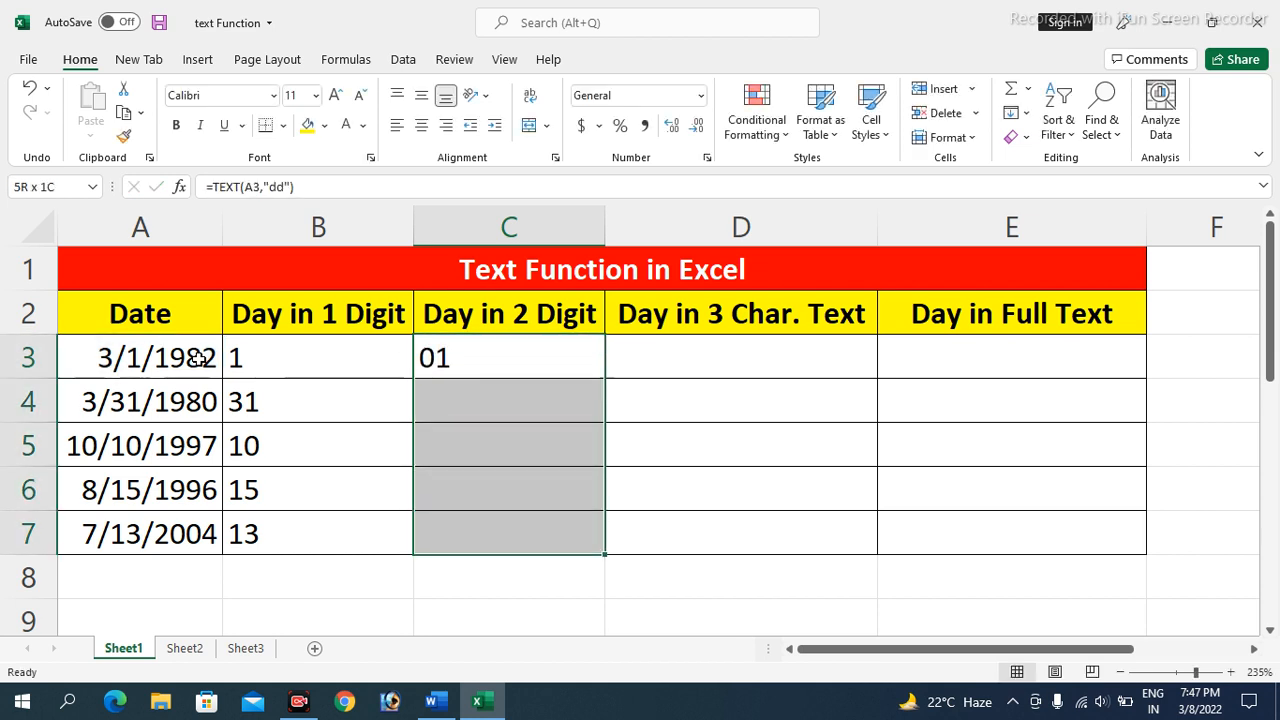
key("ctrl+d")
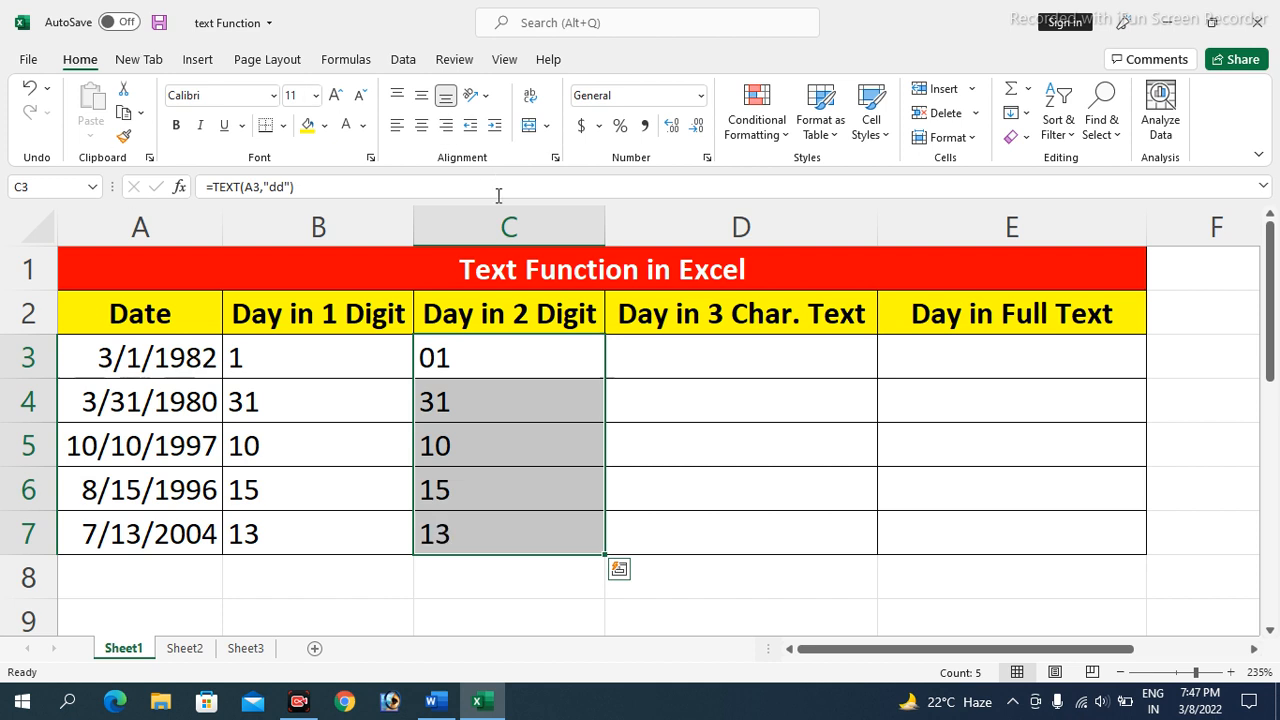
- Change the header in C2 to "Day in 2 Digits" and autofit the width of column C
left_click(505, 312)
key("F2")
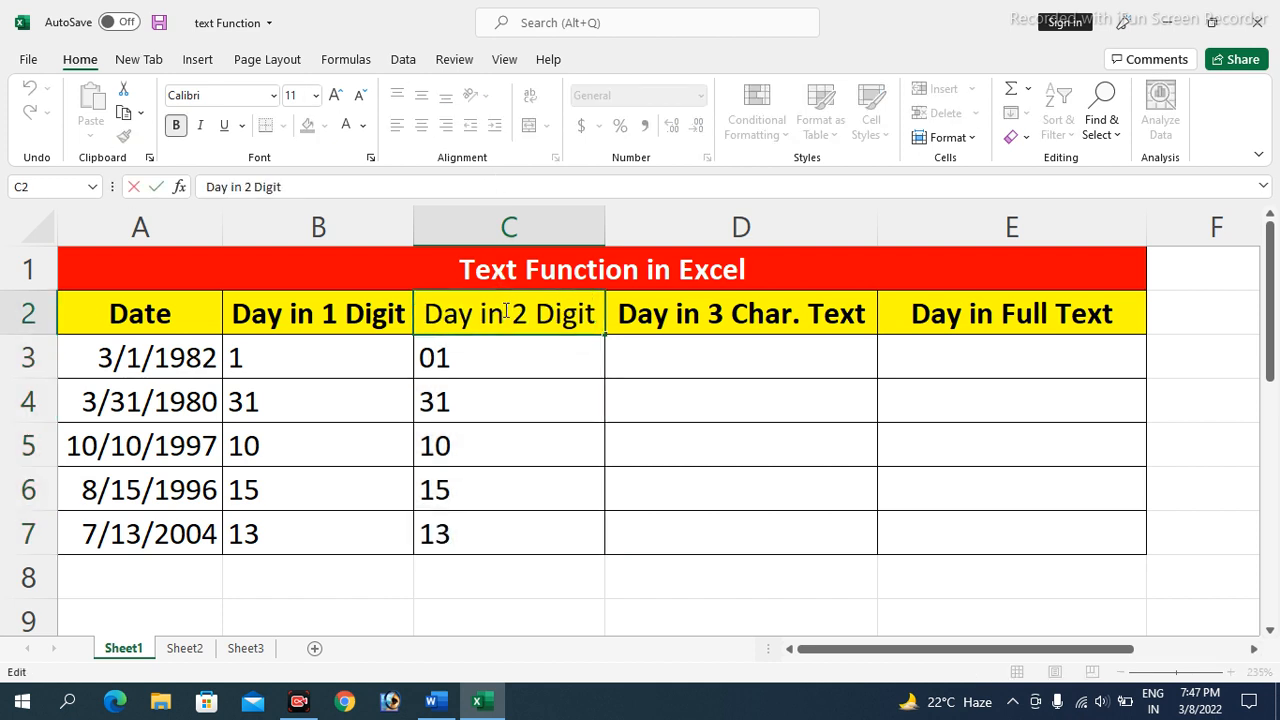
type("s")
key("Return")
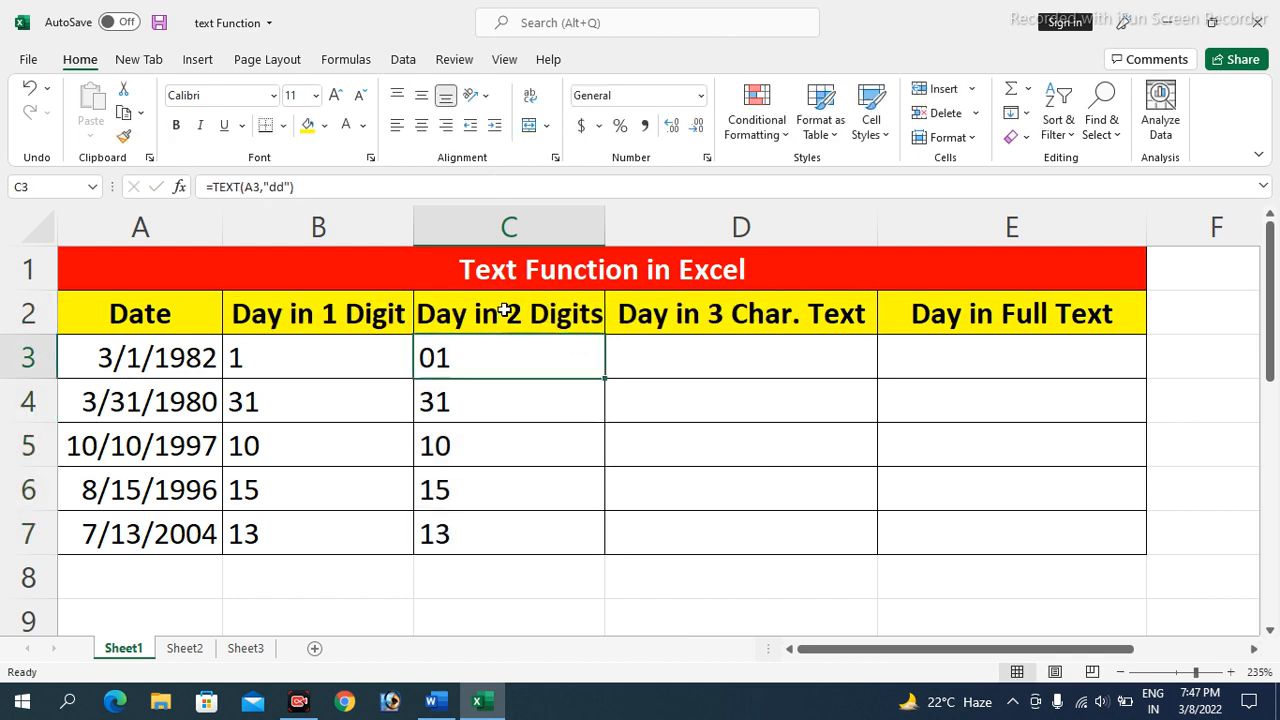
double_click(607, 214)
- Enter =TEXT(A3,"ddd") in cell D3 for the three-character weekday of the first date
left_click(680, 362)
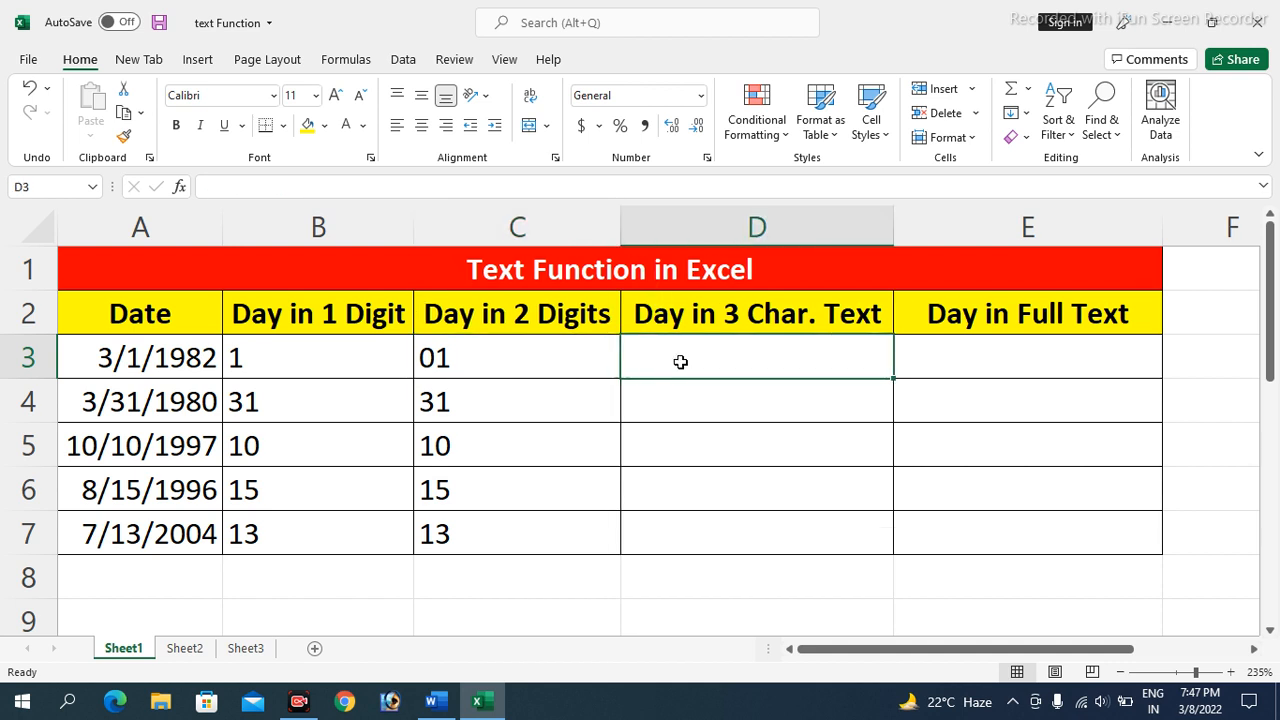
type("=")
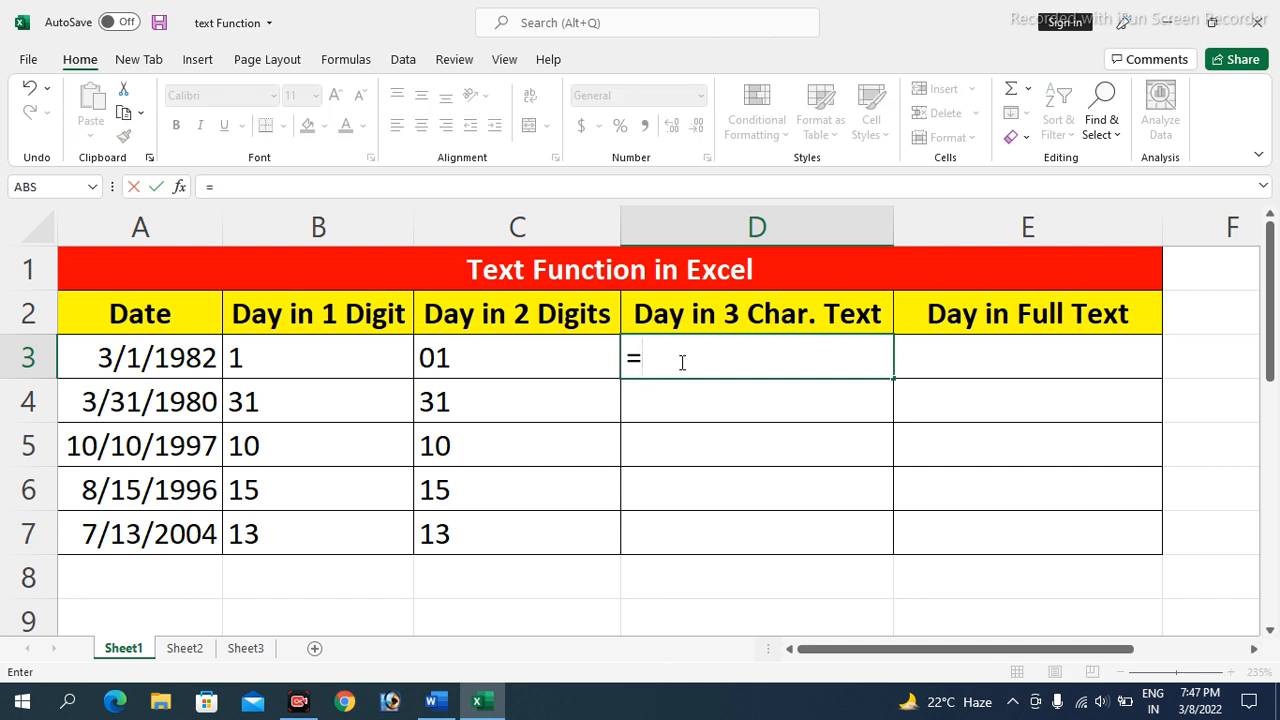
type("text(")
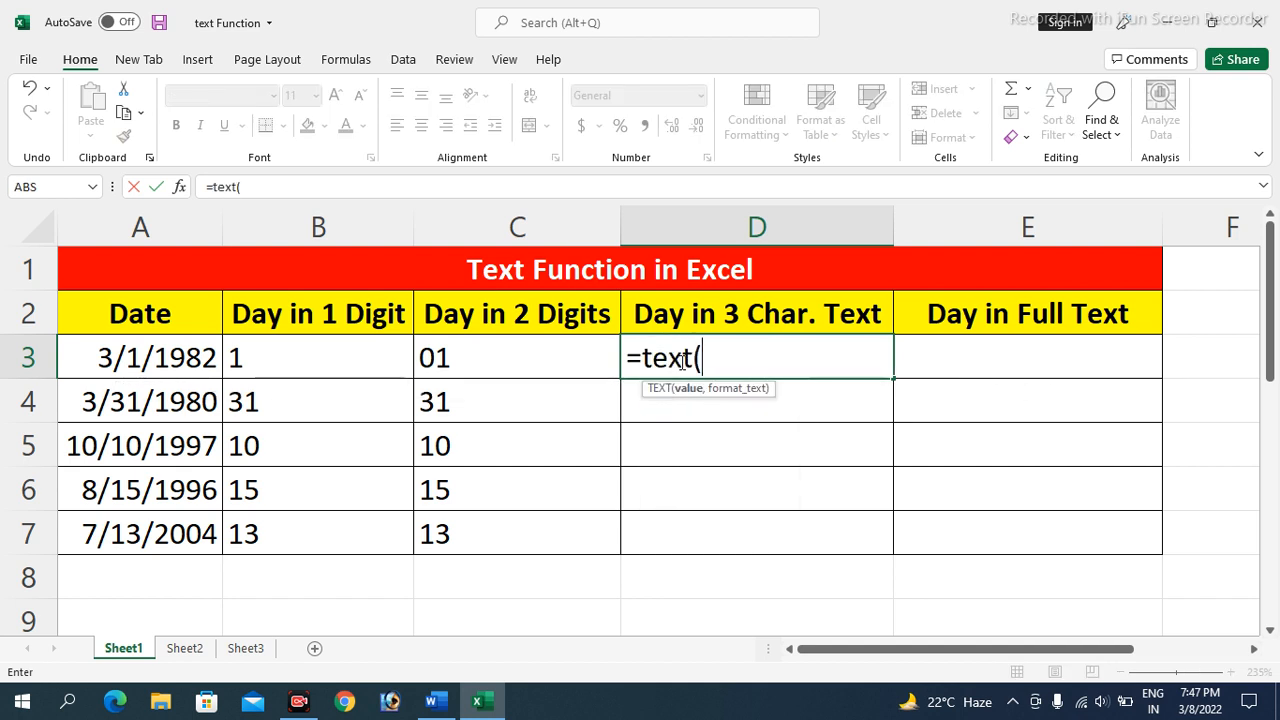
left_click(187, 360)
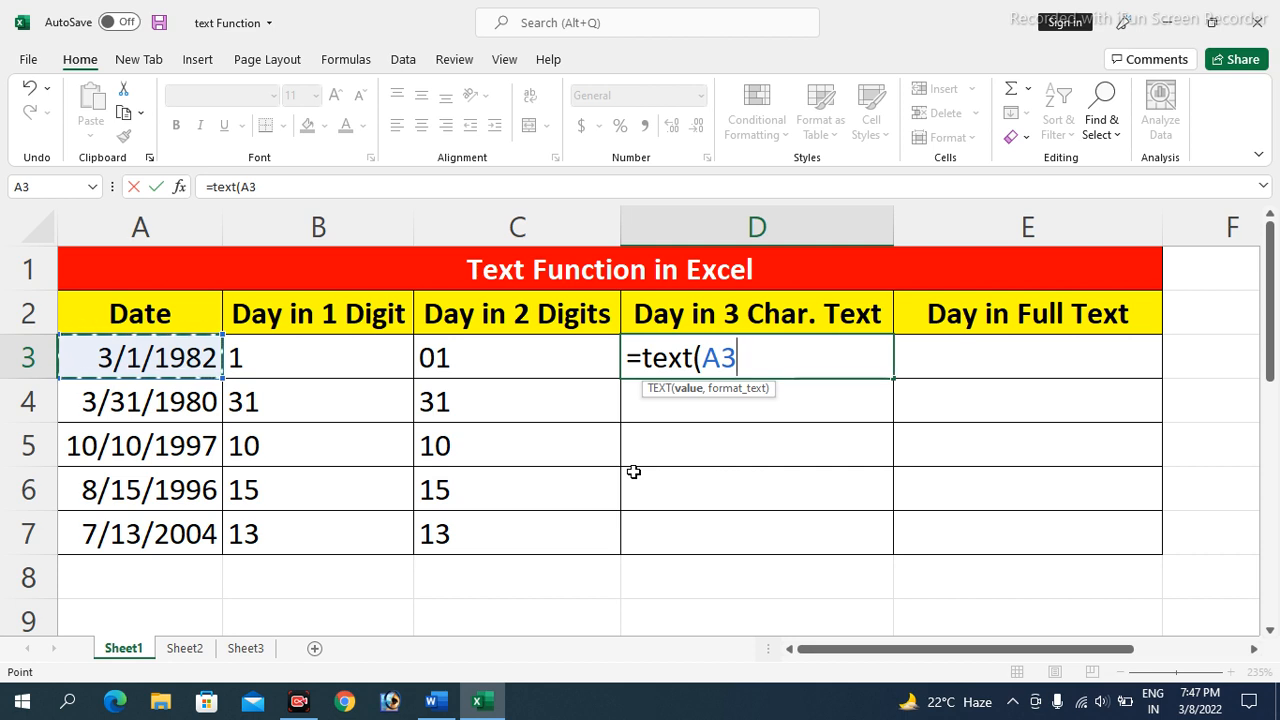
type(",")
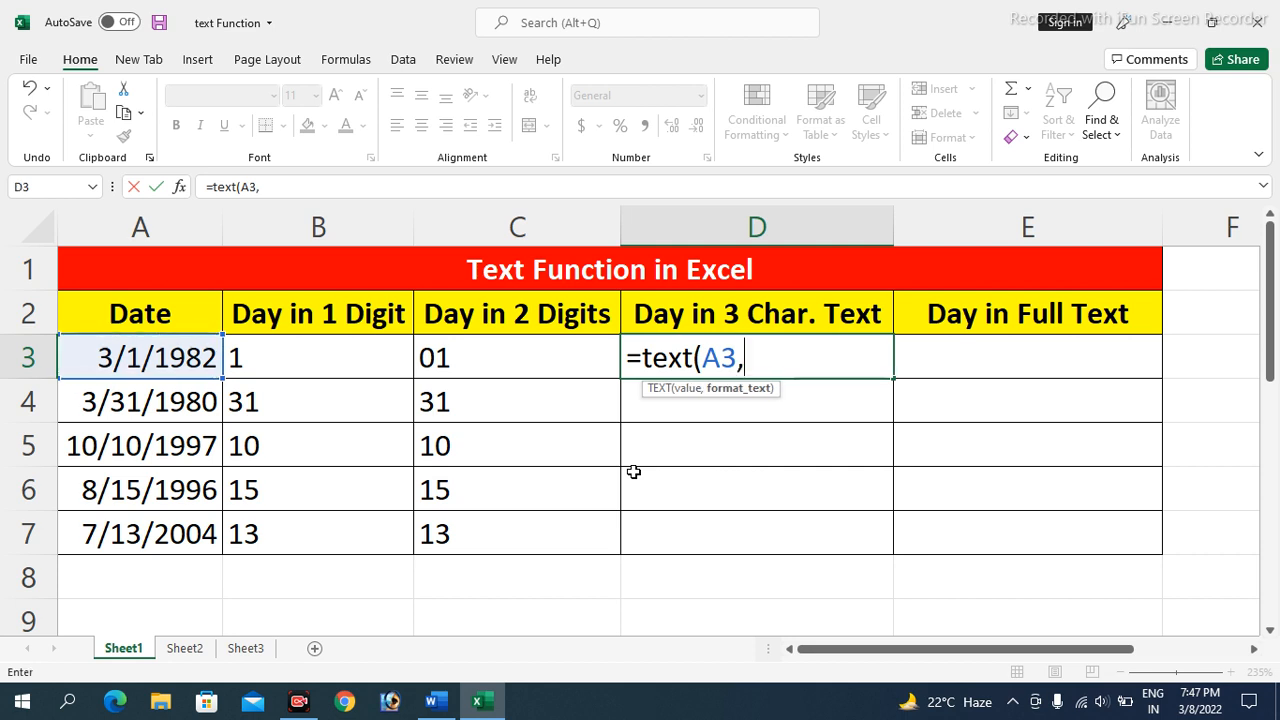
type("\"ddd")
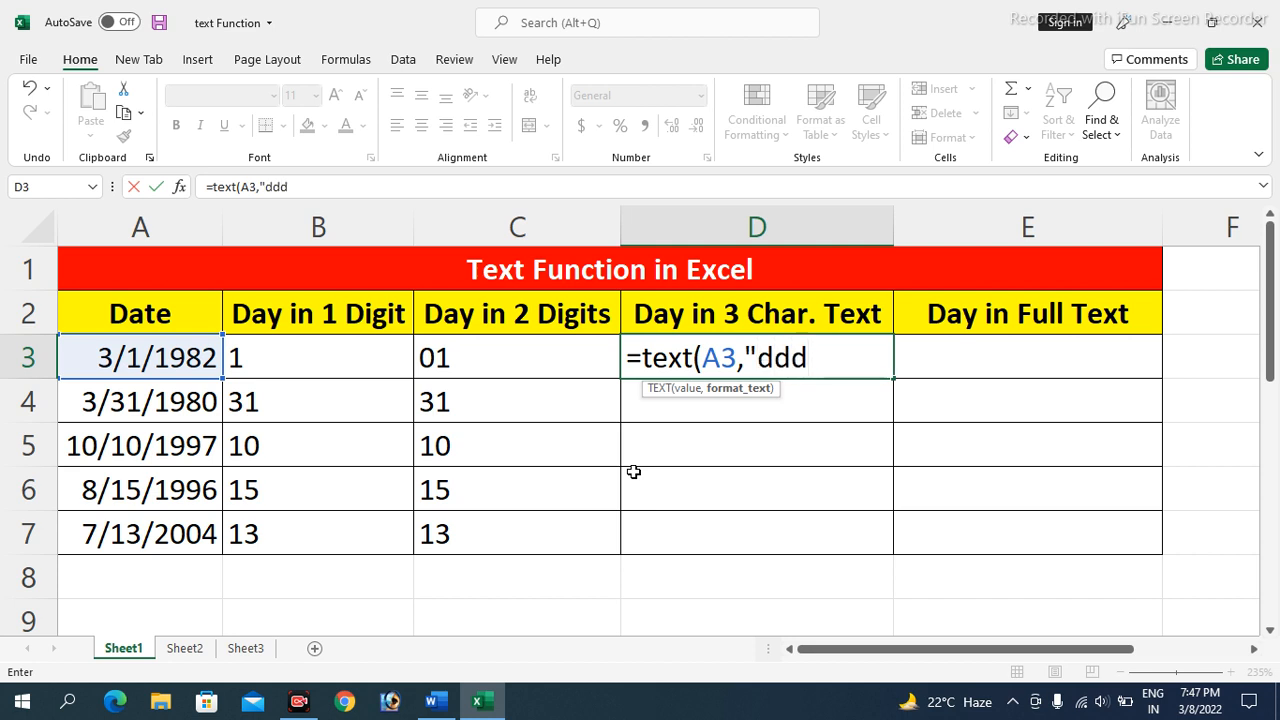
type("\")")
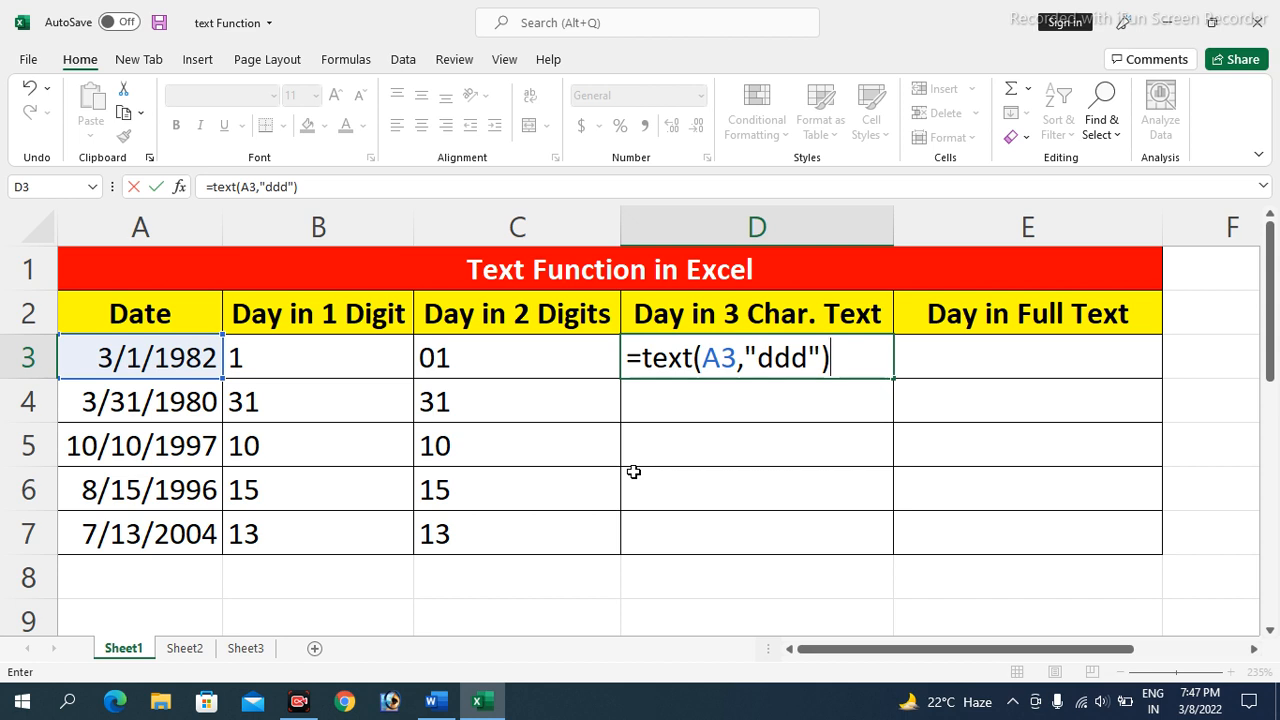
key("Return")
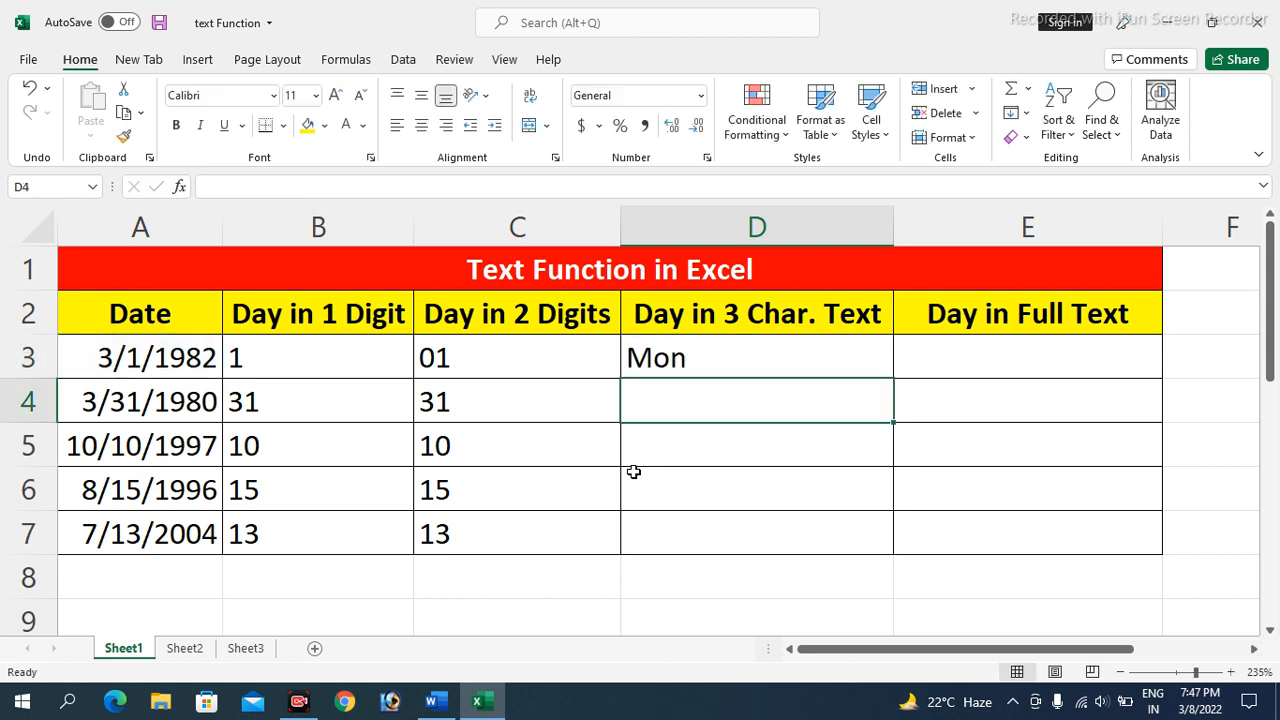
- Fill the three-character weekday formula from D3 down through D7
left_click(806, 364)
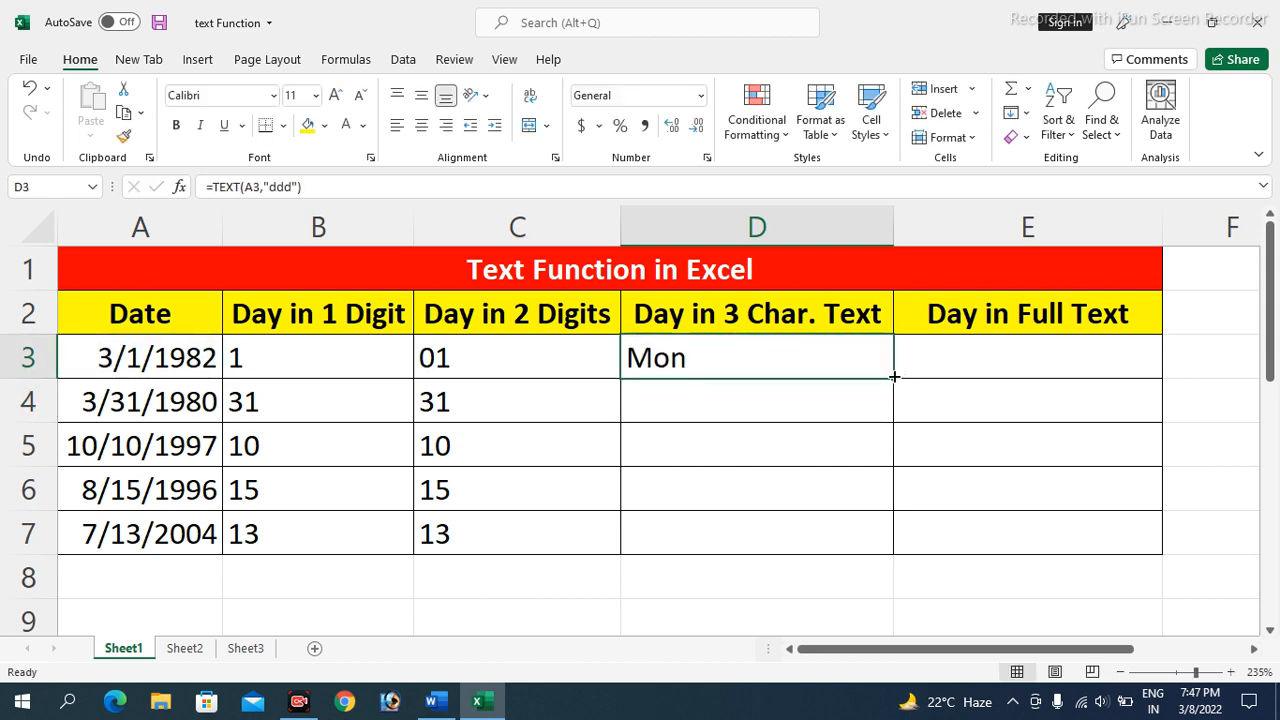
left_click_drag(893, 379, 876, 543)
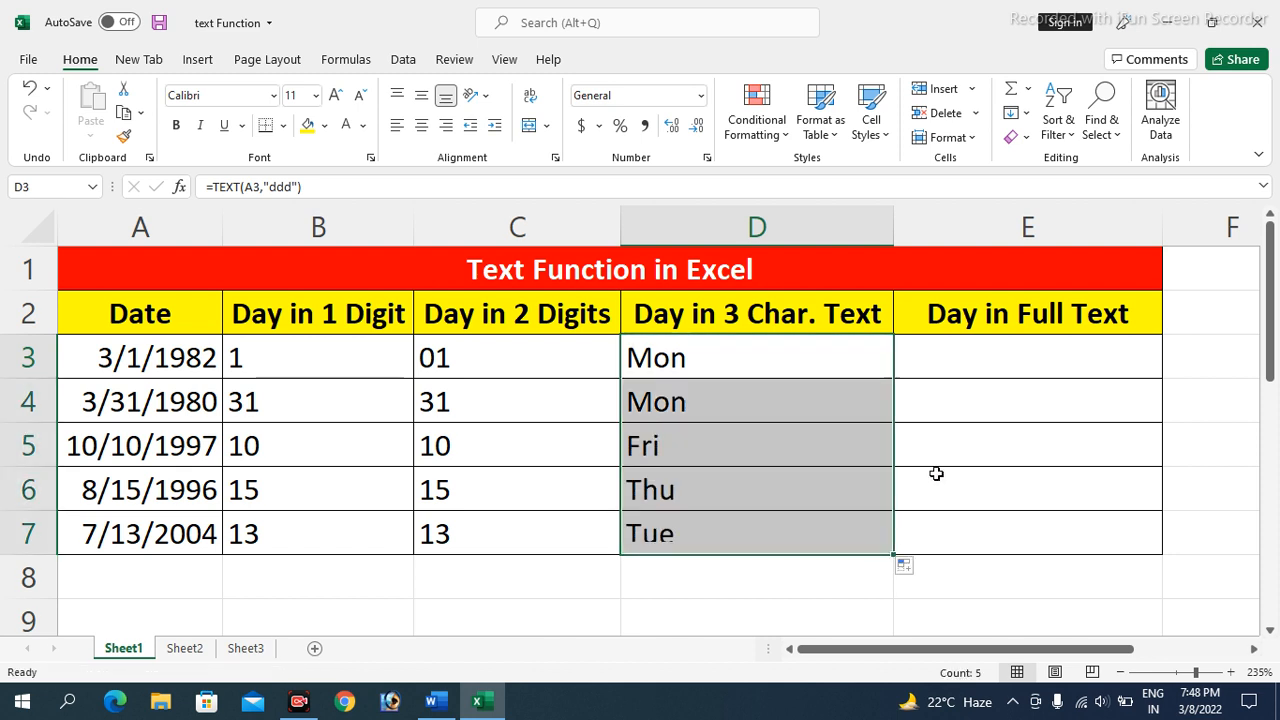
- Enter =TEXT(A3,"dddd") in cell E3 for the full weekday name of the first date
left_click(964, 360)
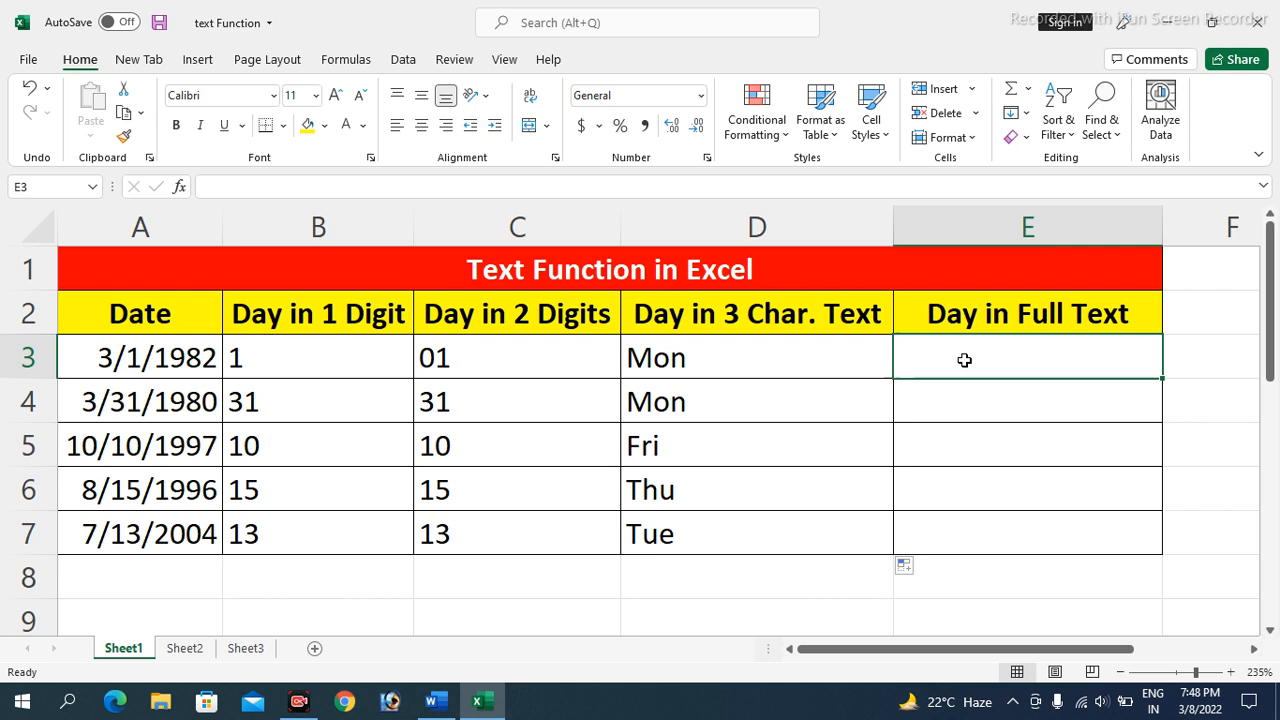
type("=text(")
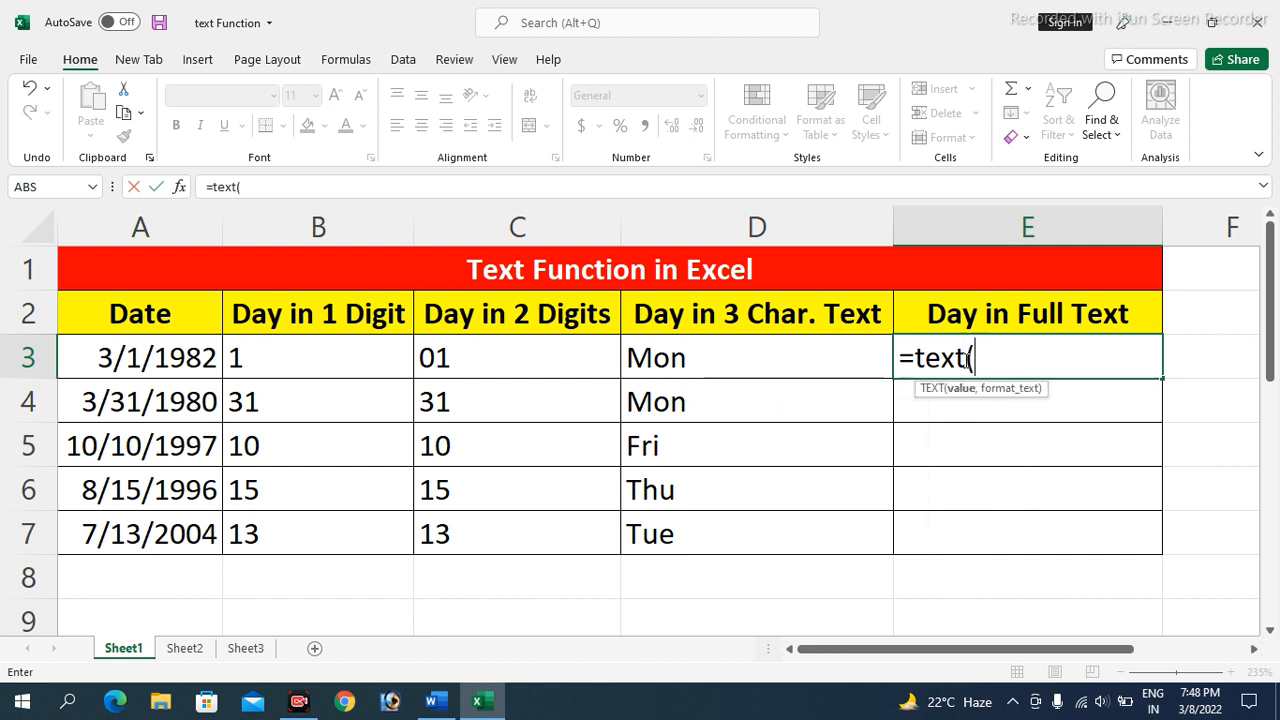
type("a3")
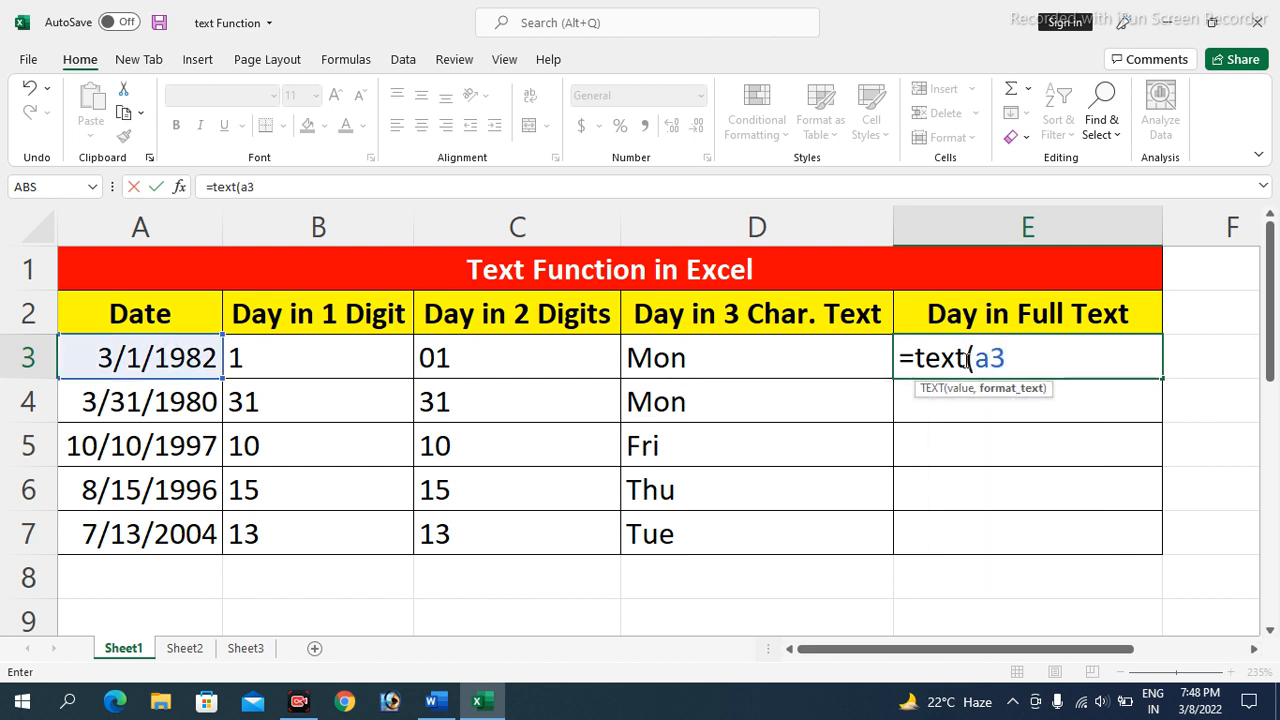
type(",\"dddd")
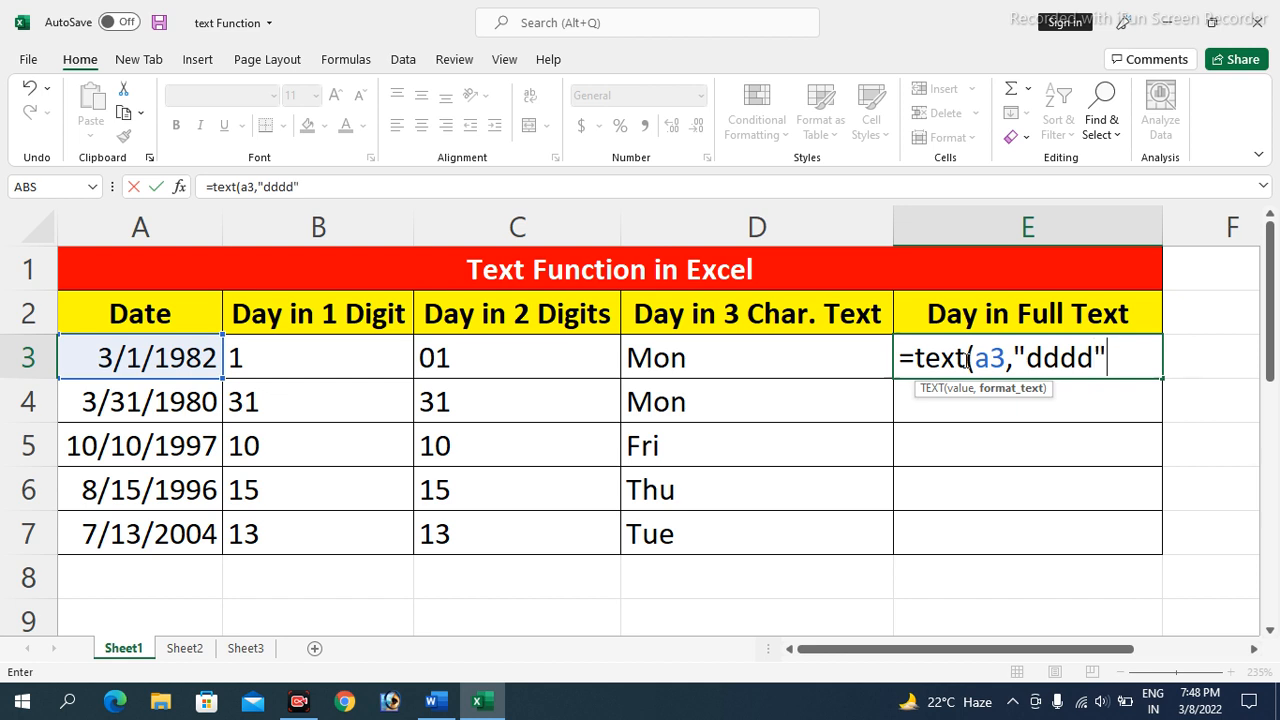
type("\")")
key("Return")
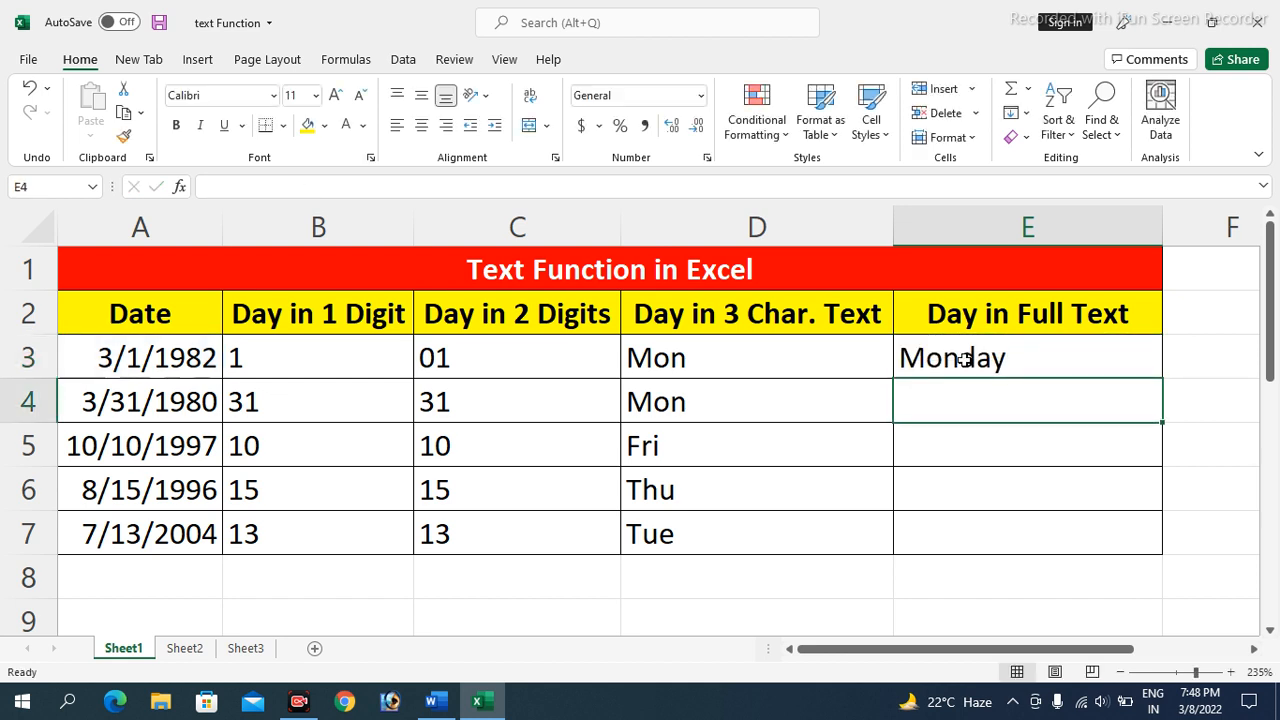
- Fill the full weekday name formula from E3 down through E7
left_click(963, 360)
key("shift+Down")
key("shift+Down")
key("shift+Down")
key("shift+Down")
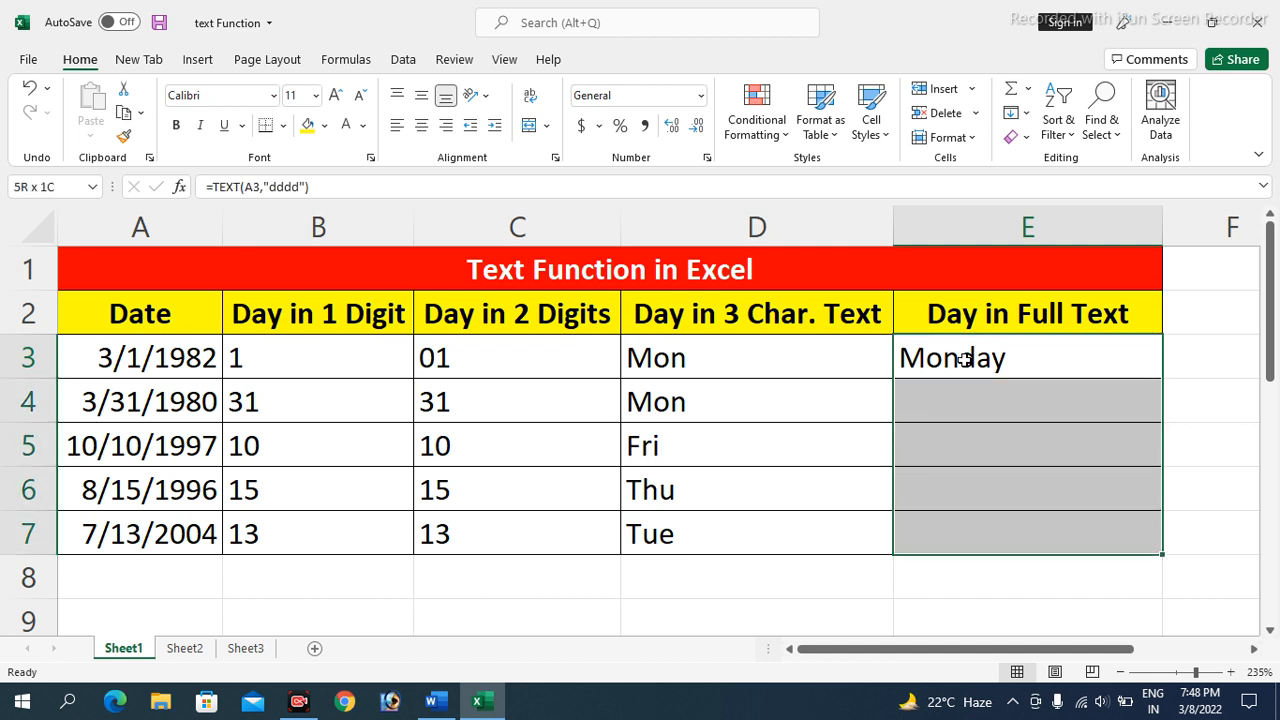
key("ctrl+d")
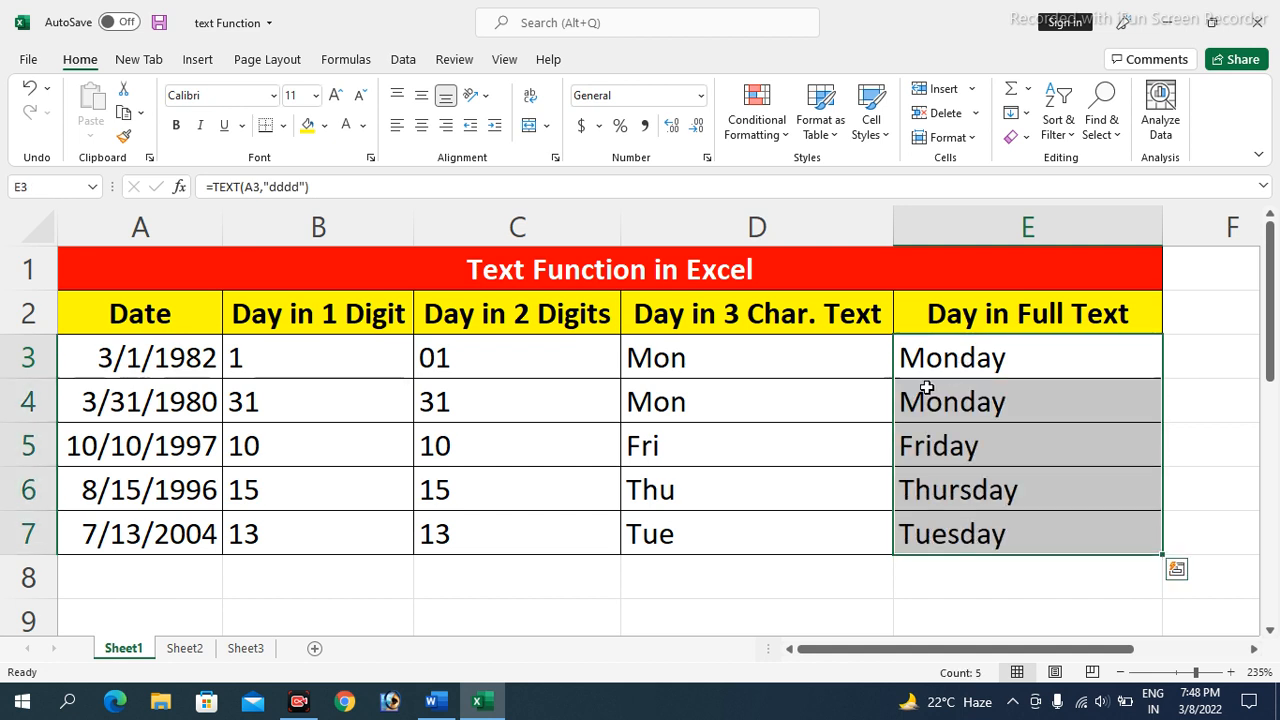
left_click(749, 373)
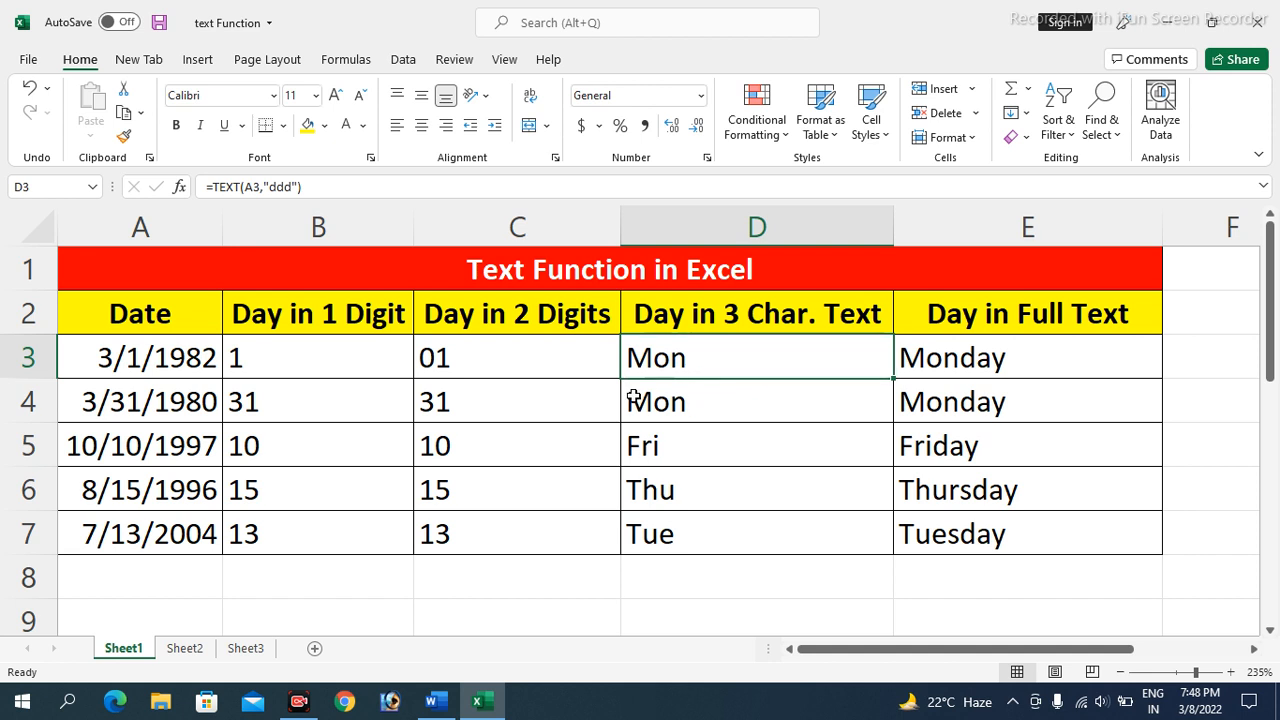
left_click_drag(177, 354, 177, 532)
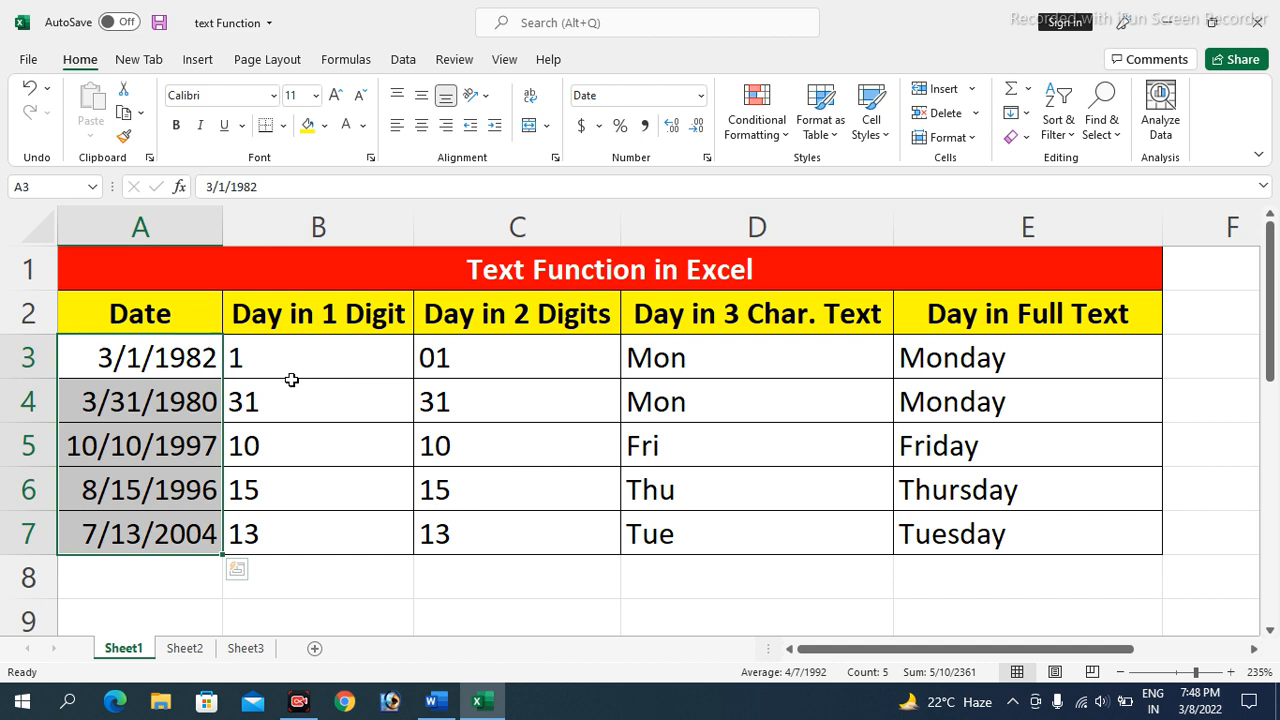
left_click(191, 358)
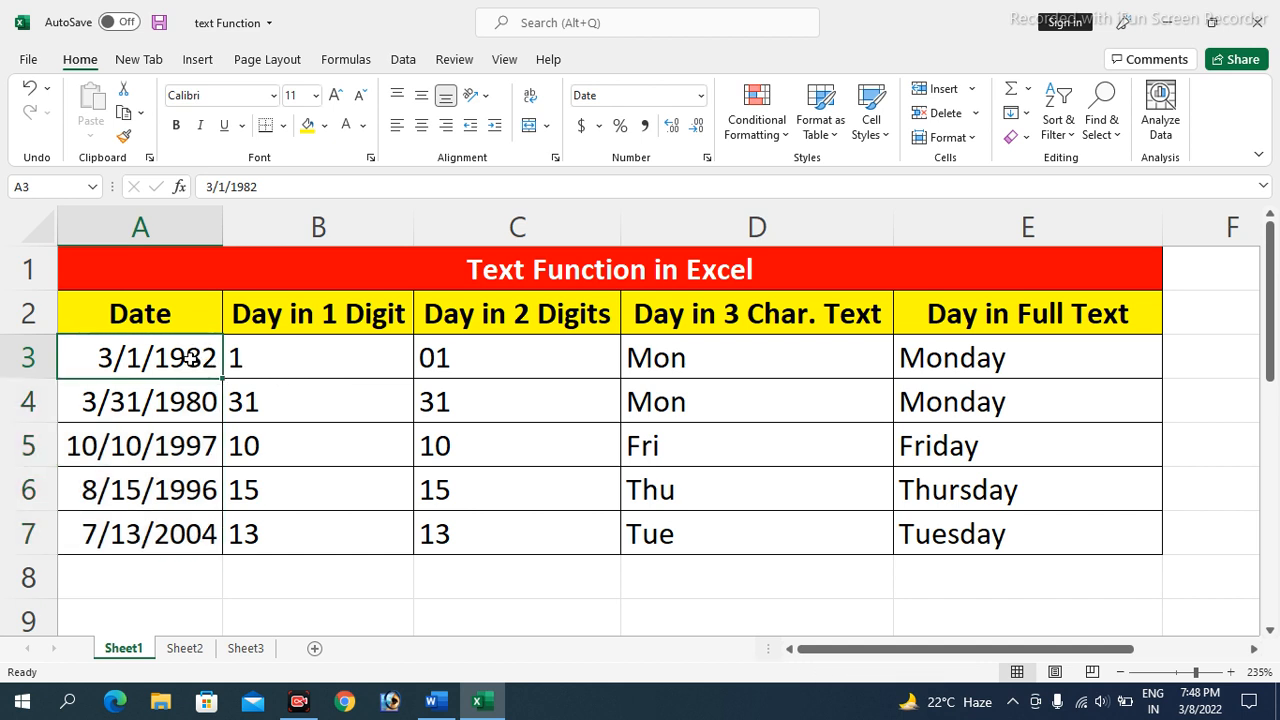
left_click_drag(191, 358, 191, 531)
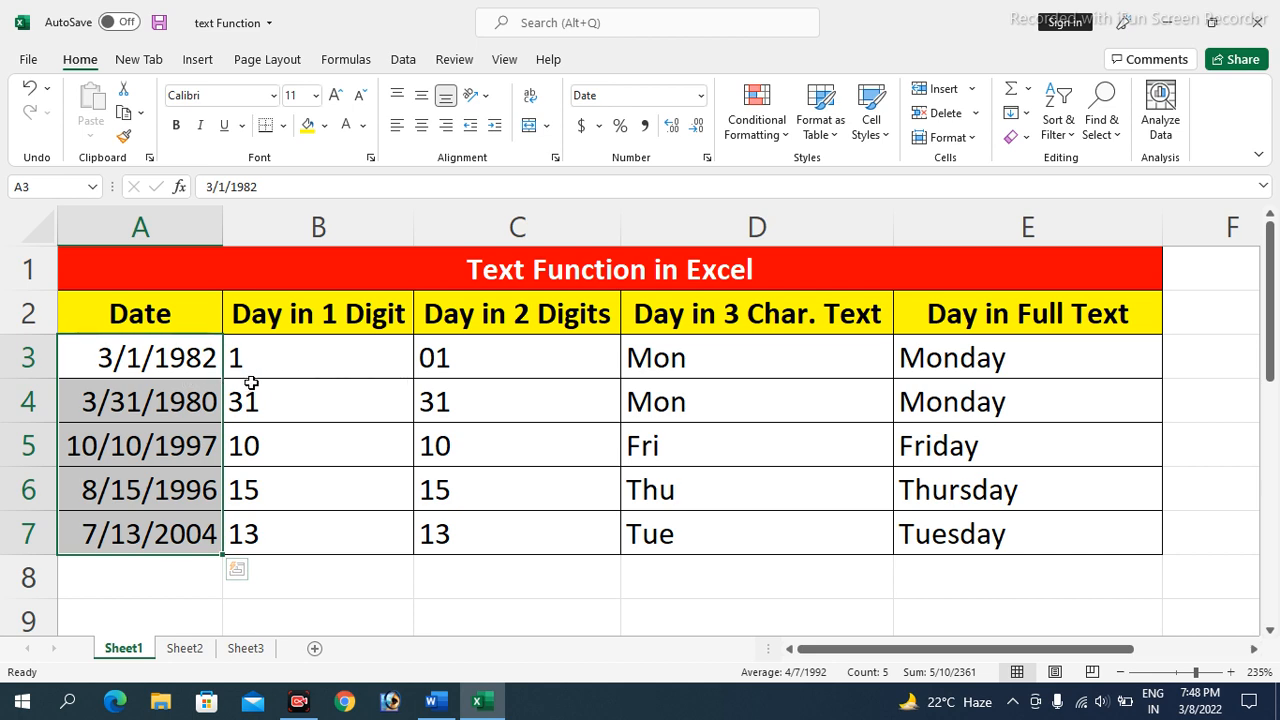
- On Sheet2, enter =TEXT(A3,"m") in cell B3 for the one-digit month of the first date
left_click(189, 650)
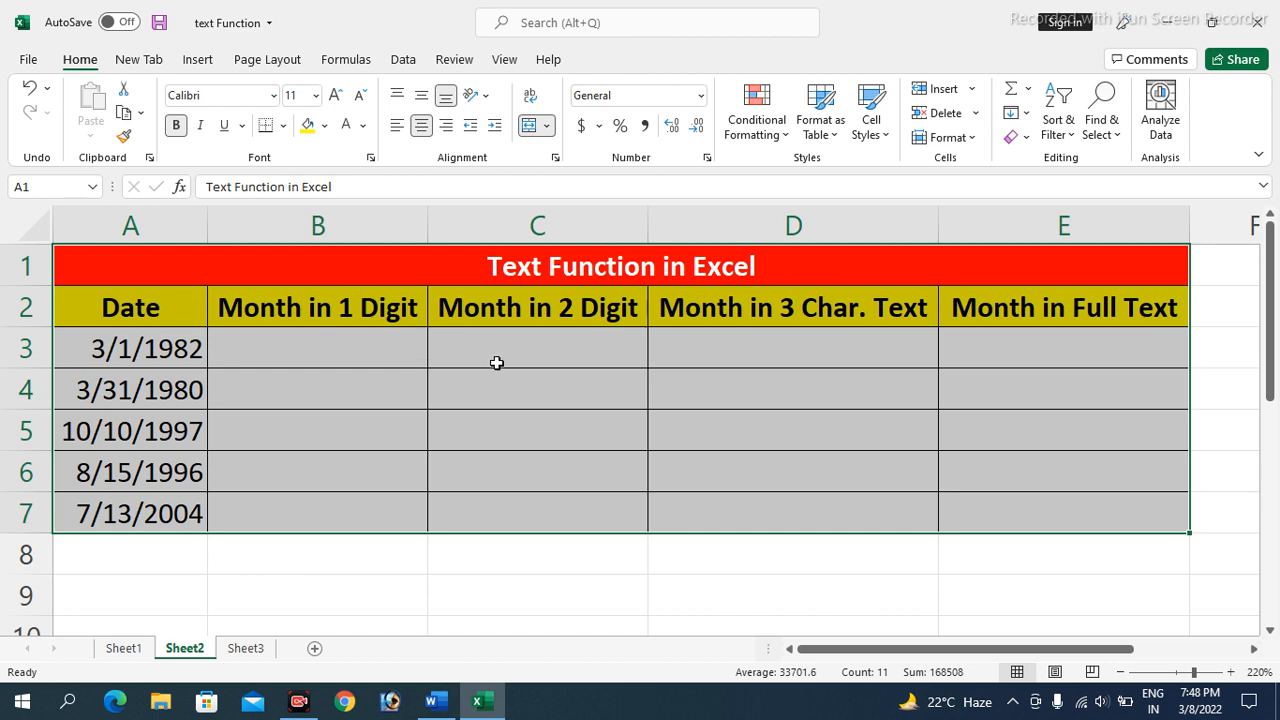
left_click(497, 363)
left_click(304, 354)
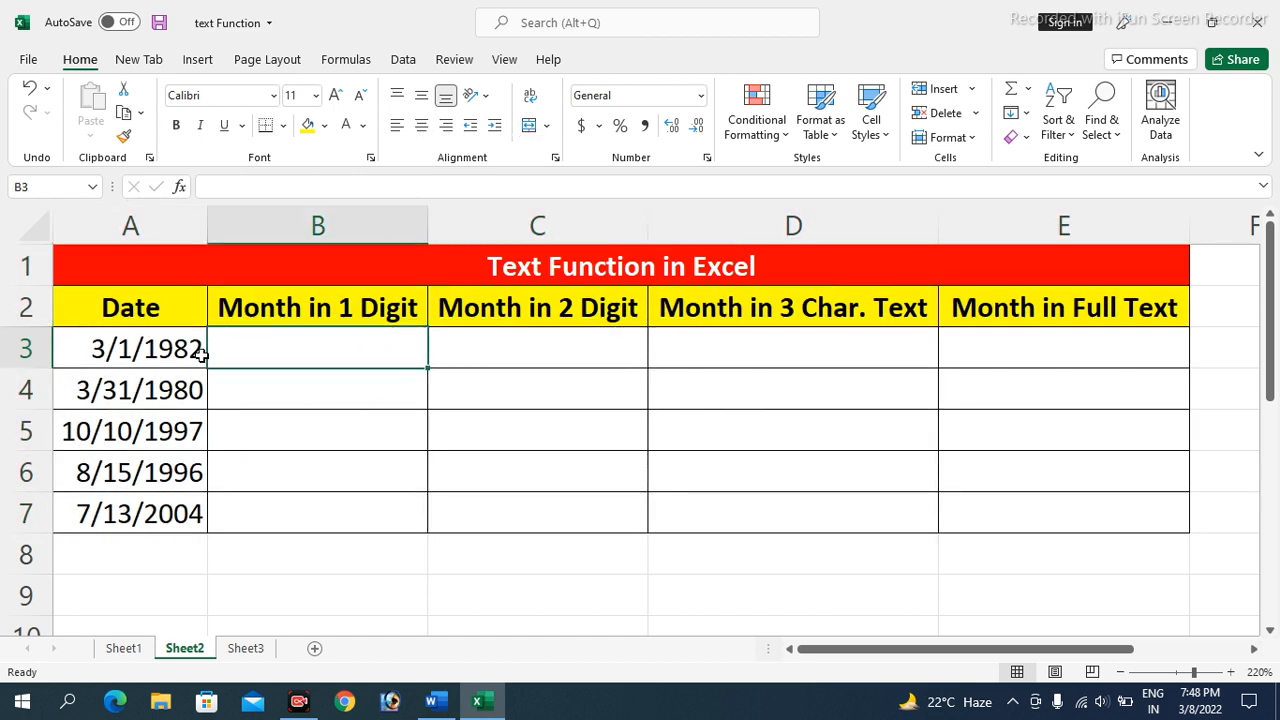
left_click_drag(185, 357, 189, 514)
left_click(306, 357)
type("=")
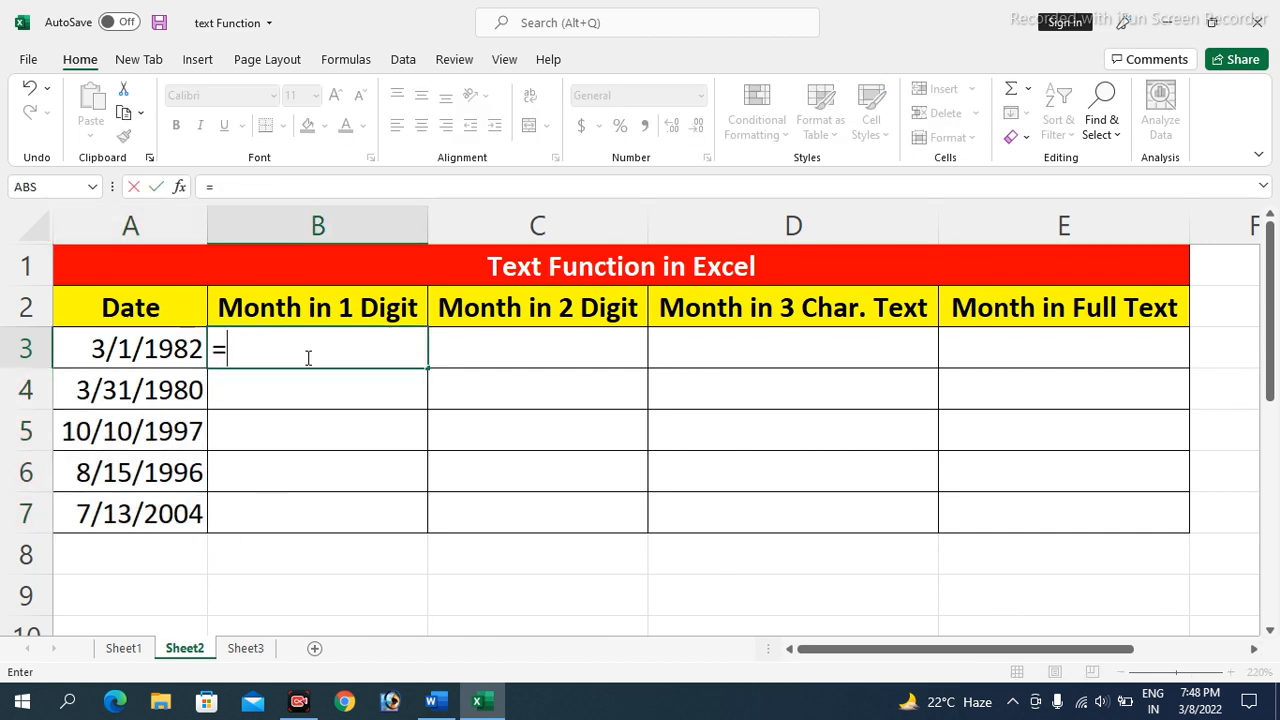
type("text(")
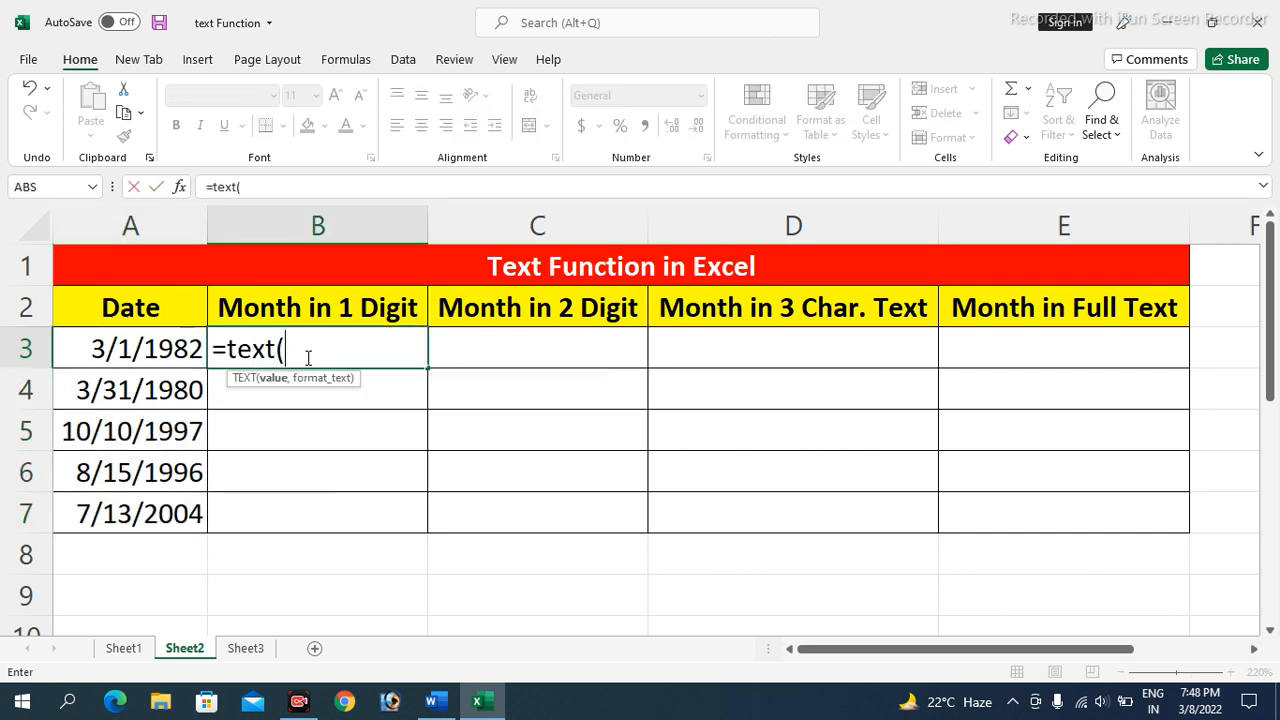
type("a3,")
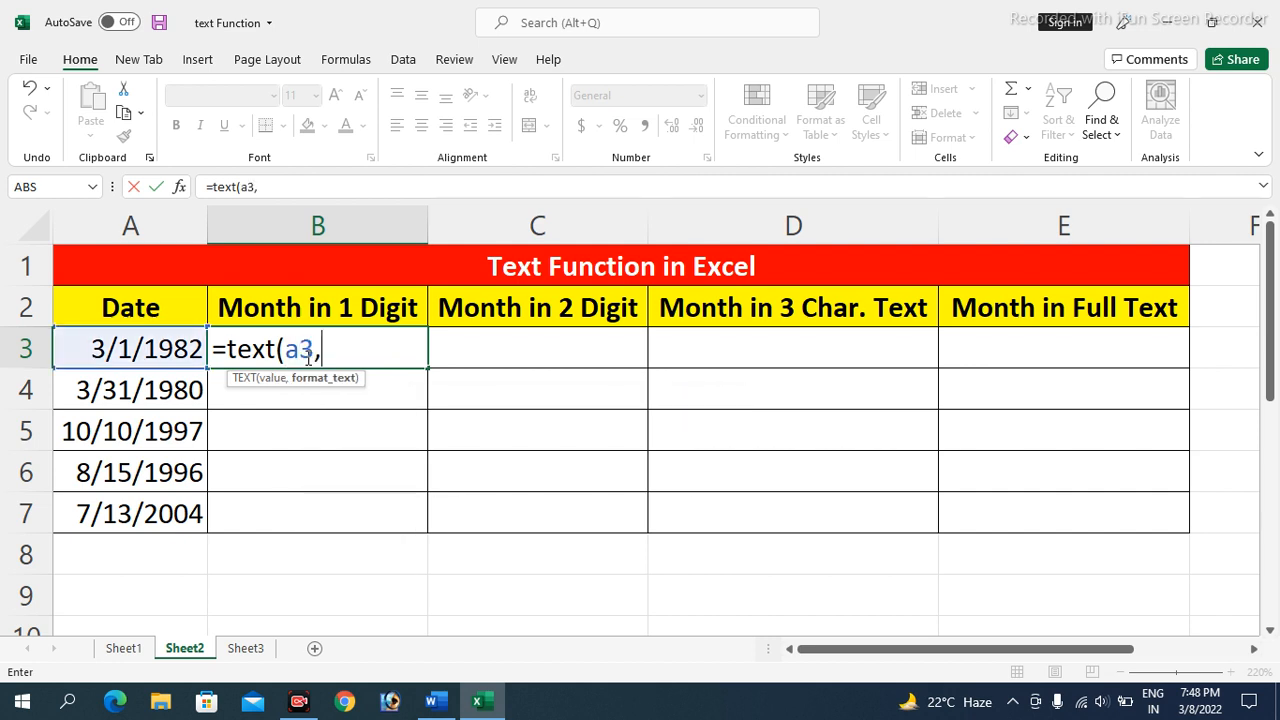
type("\"m\")")
key("Return")
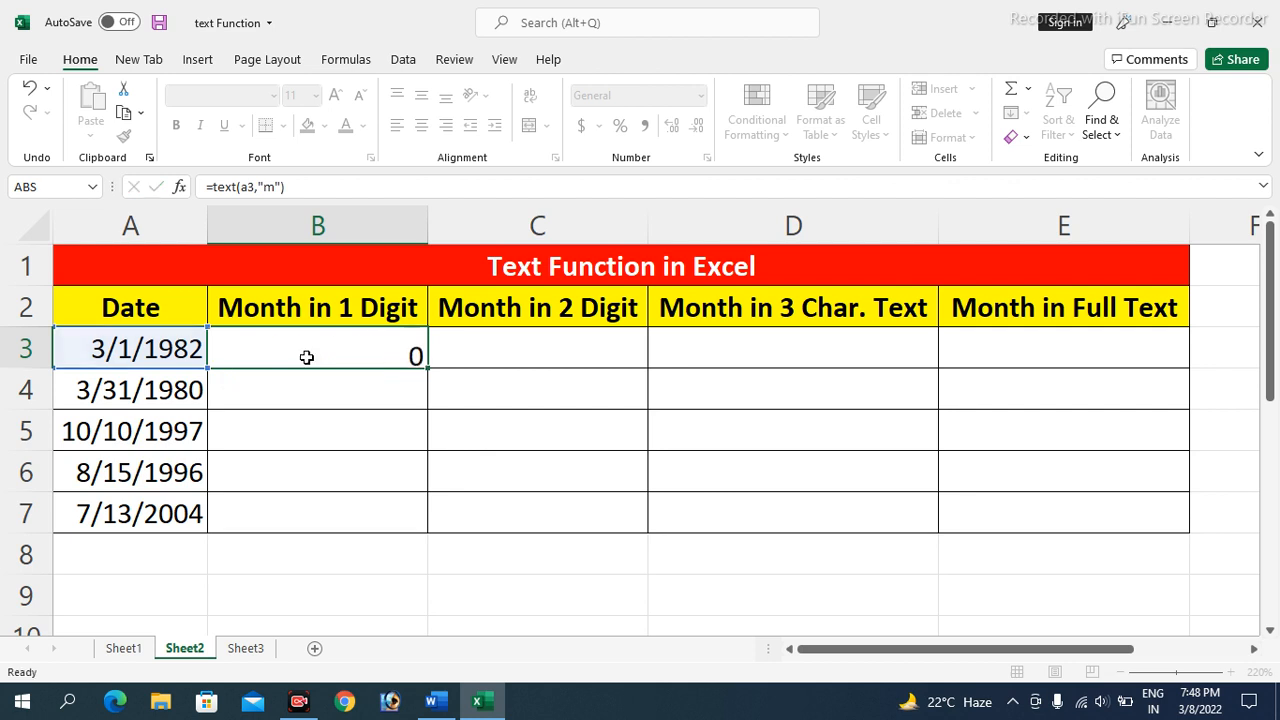
- Fill the one-digit month formula from B3 down through B7
left_click_drag(306, 357, 306, 357)
key("shift+Down")
key("shift+Down")
key("shift+Down")
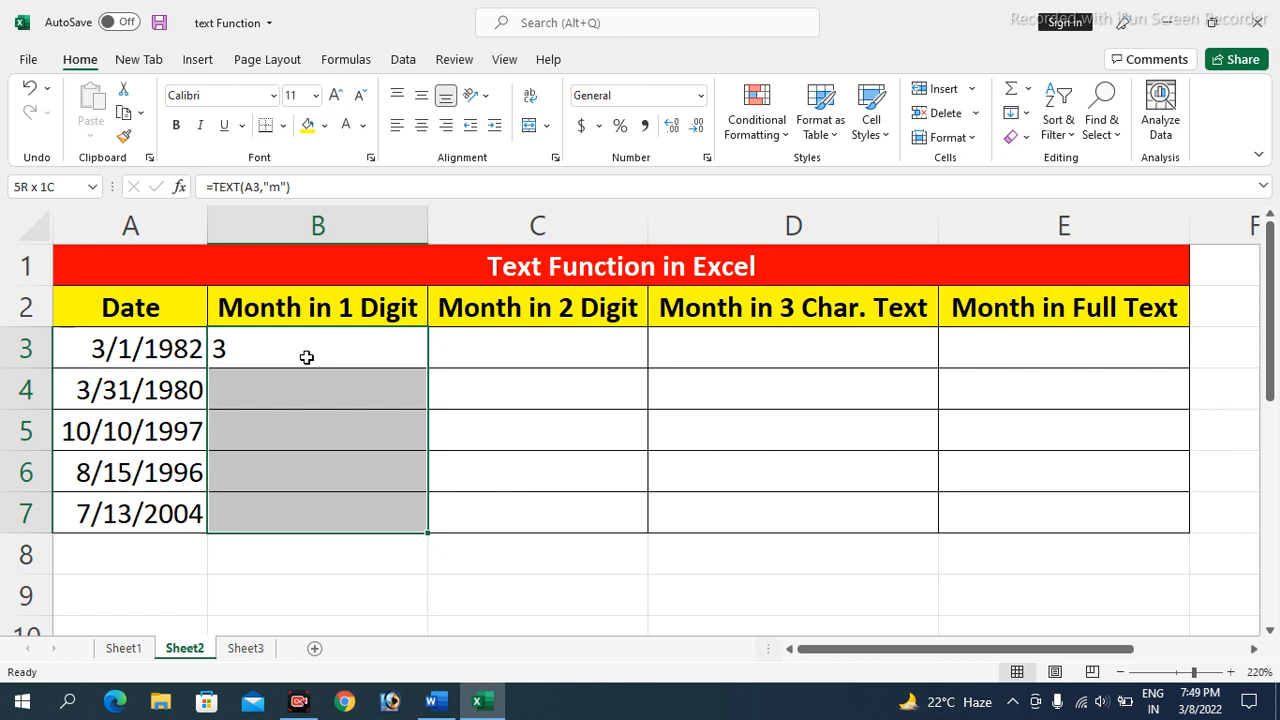
key("ctrl+d")
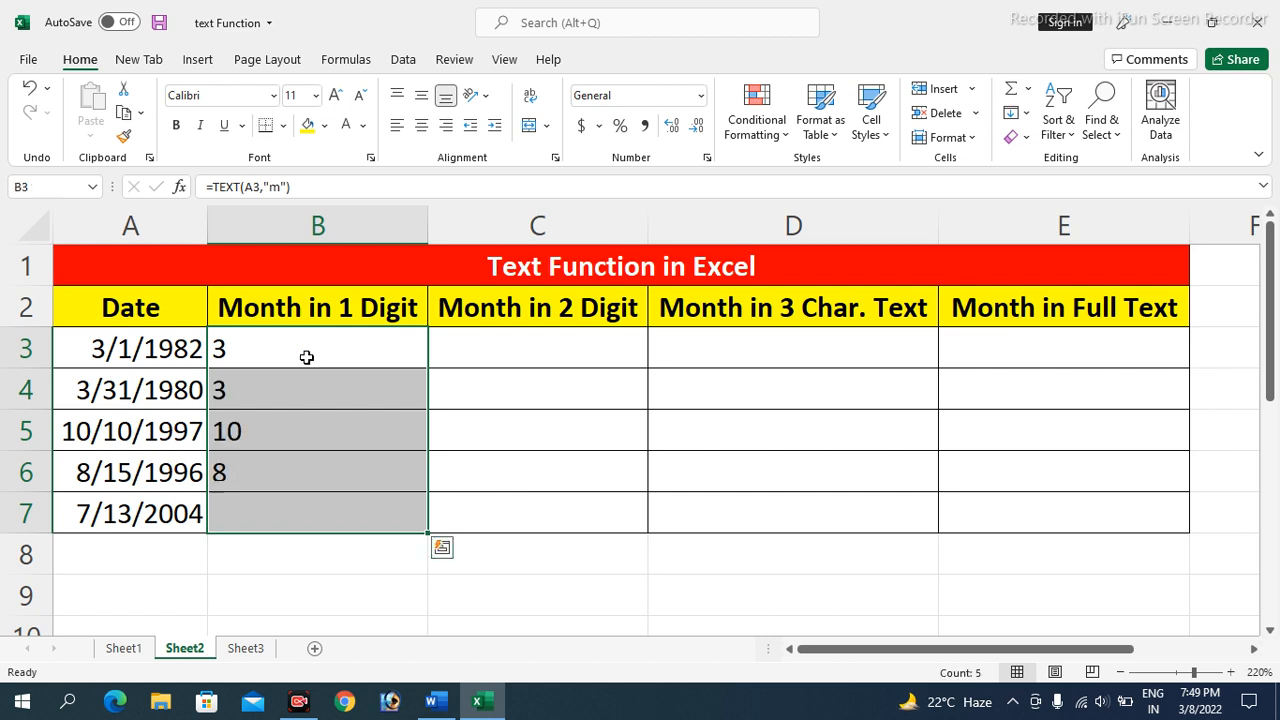
- Change the header in C2 to "Month in 2 Digits" and autofit the width of column C
left_click(480, 346)
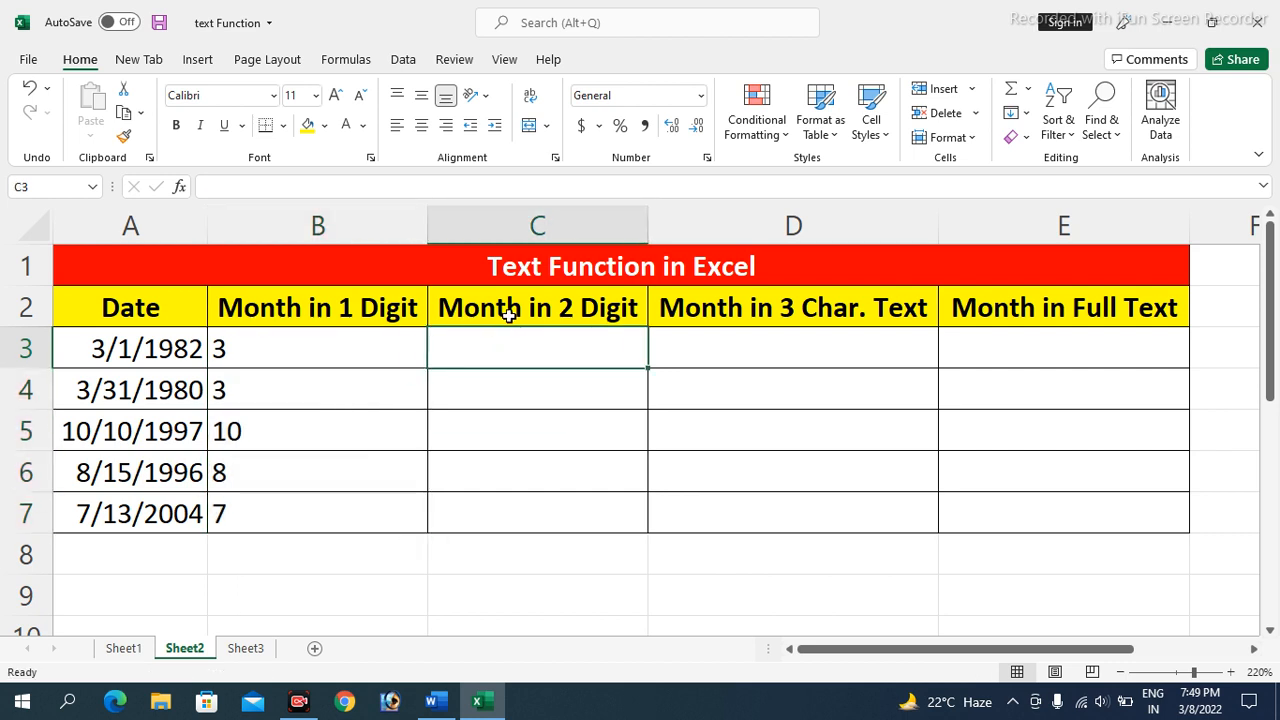
left_click(509, 315)
key("F2")
type("s")
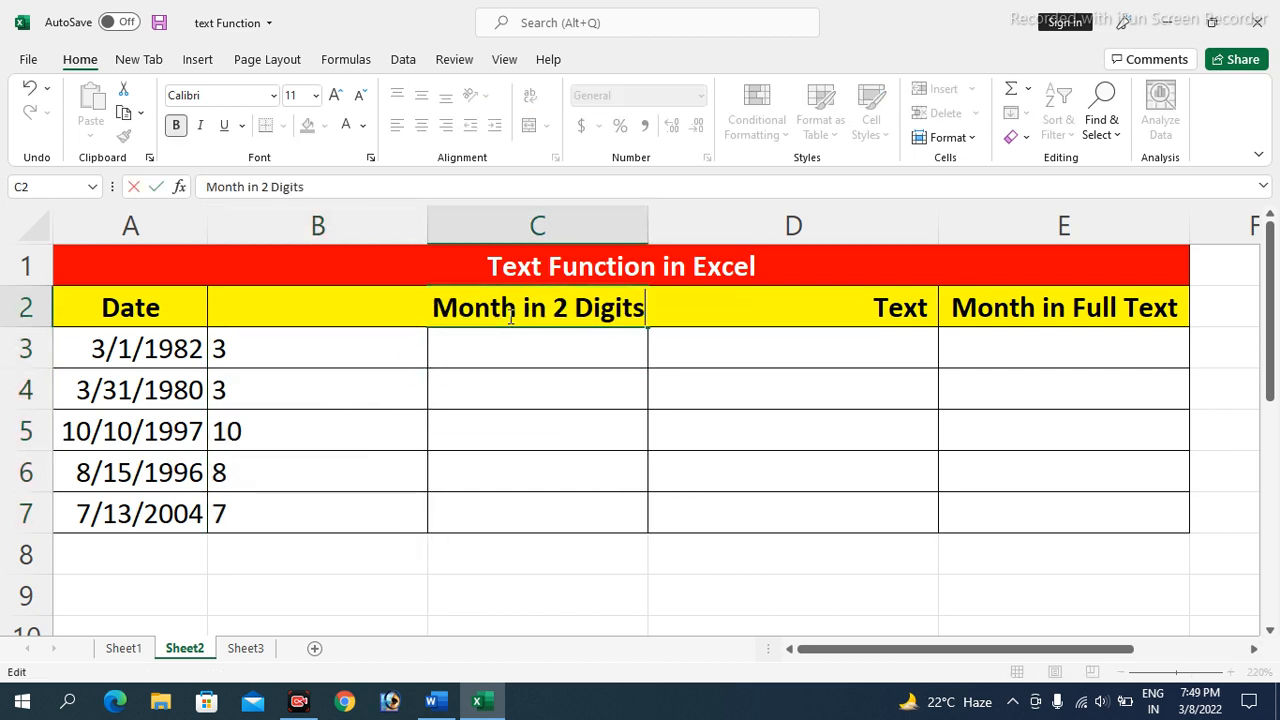
key("Return")
double_click(648, 226)
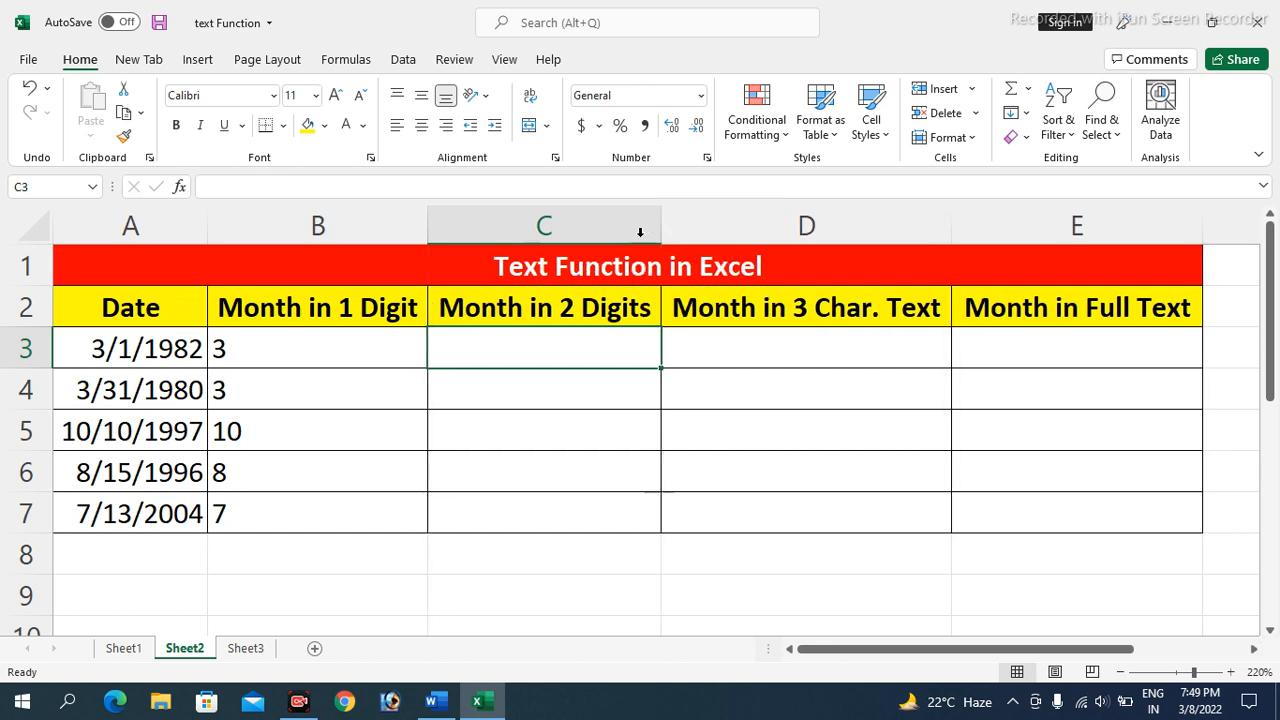
- Enter =TEXT(A3,"mm") in cell C3 for the two-digit month of the first date
type("=")
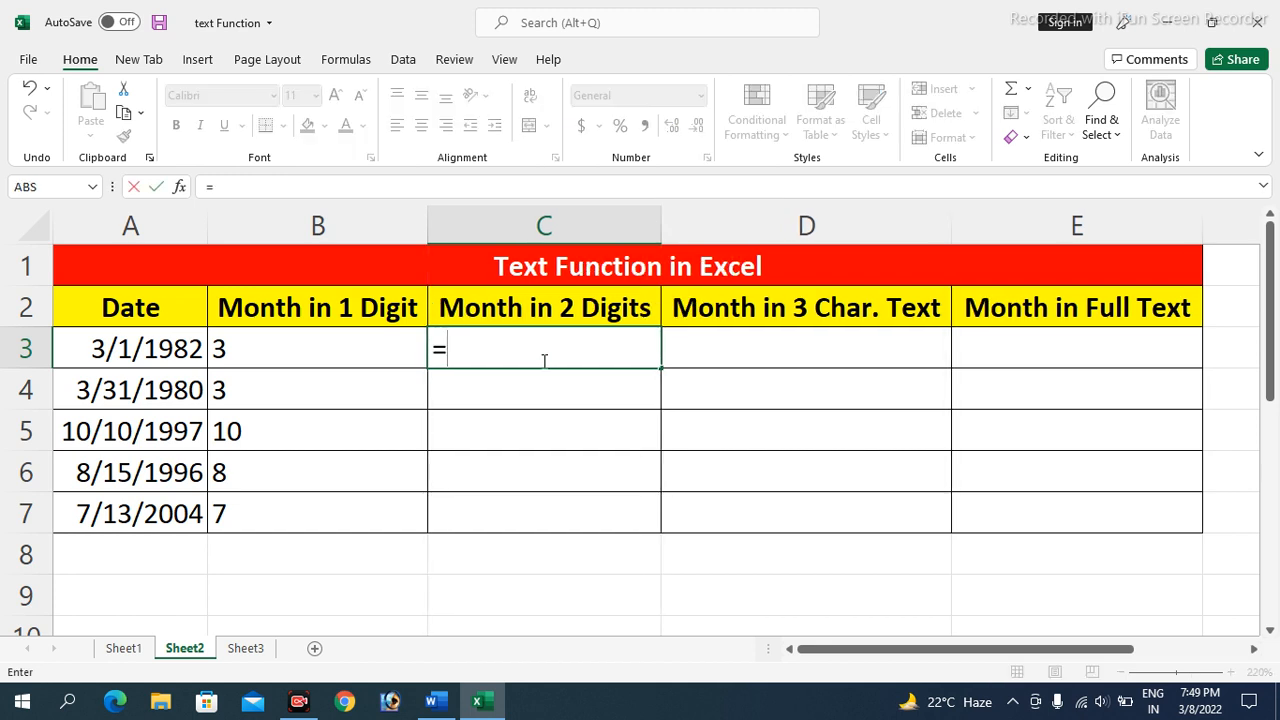
type("text(")
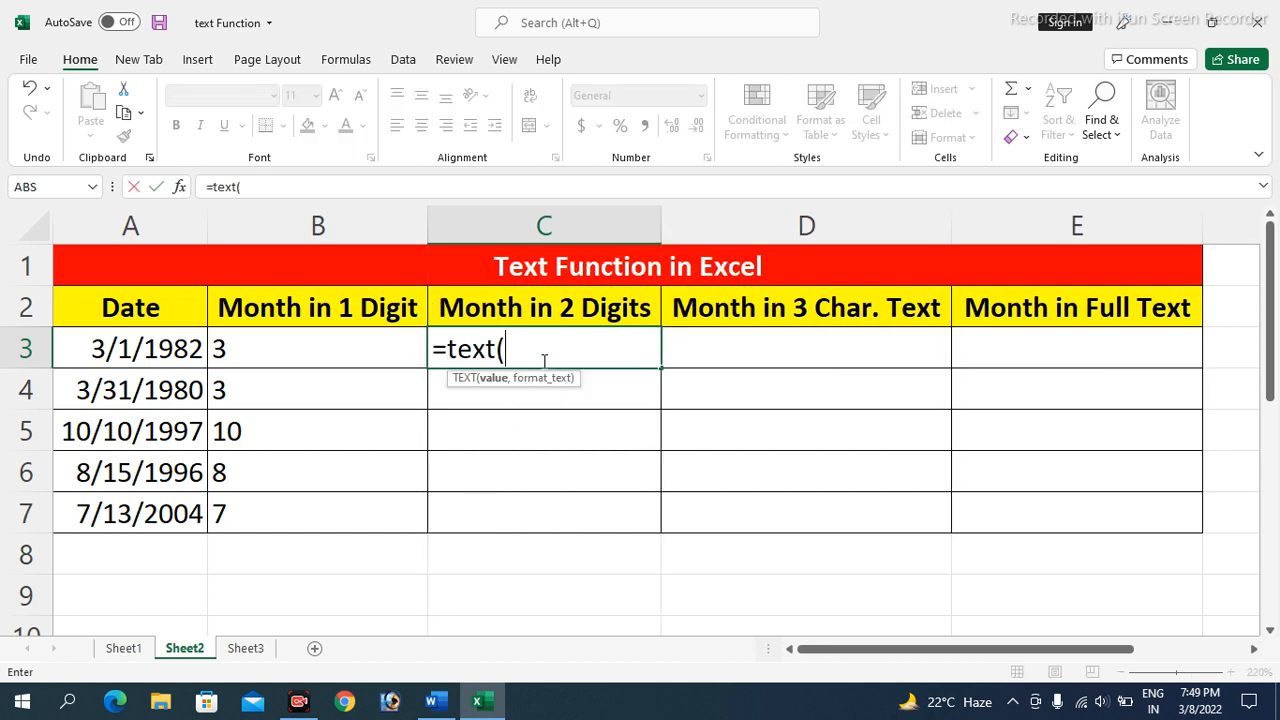
type("a3,\"")
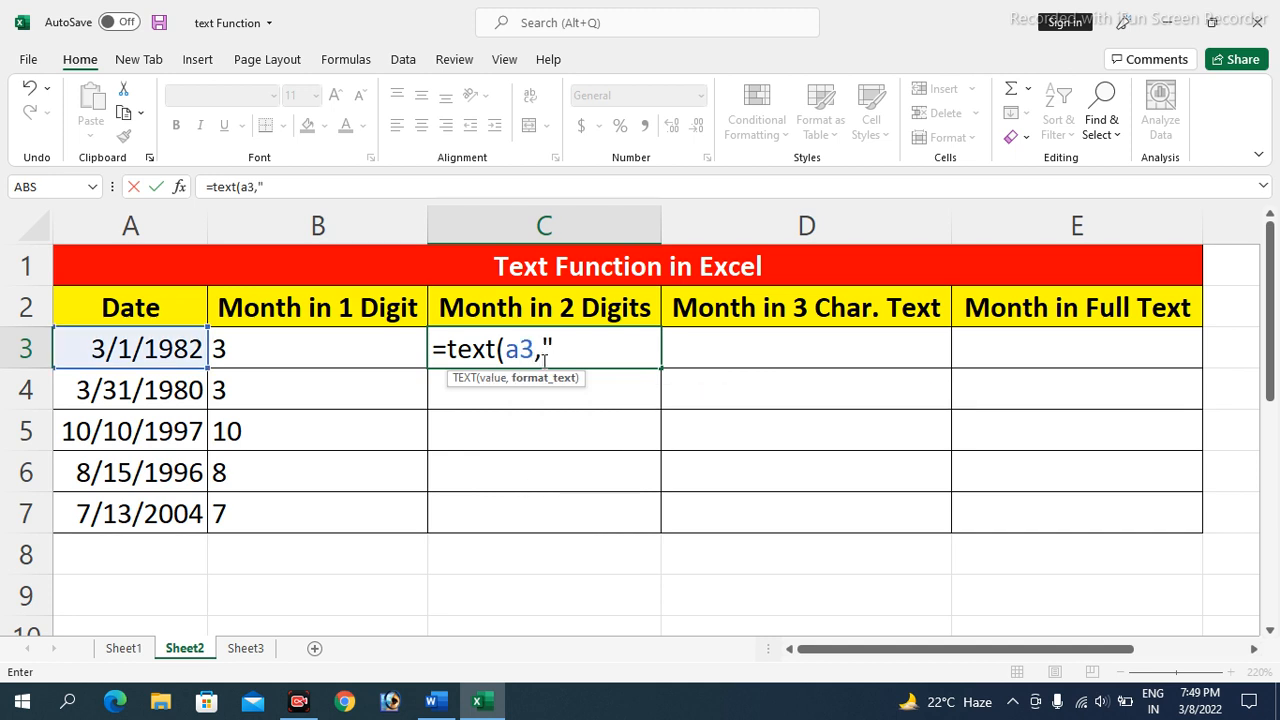
type("mm\")")
key("Return")
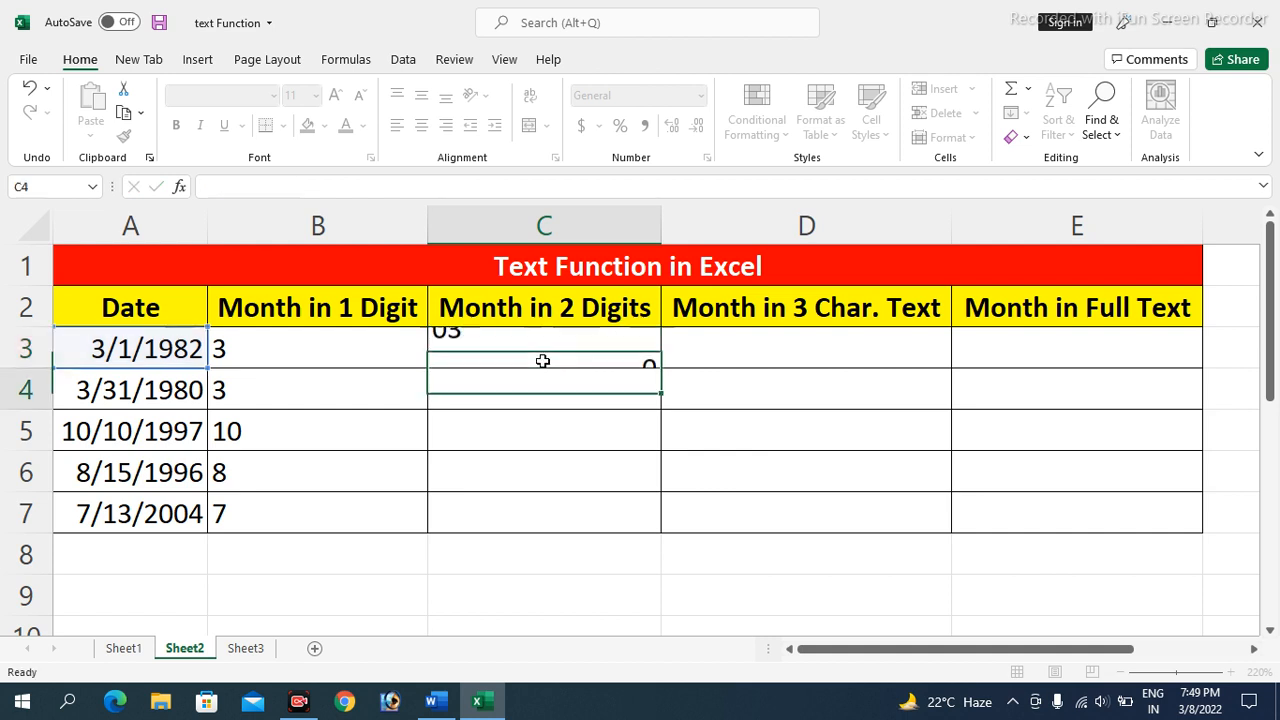
- Fill the two-digit month formula from C3 down through C7
left_click(542, 361)
key("shift+Down")
key("shift+Down")
key("shift+Down")
key("shift+Down")
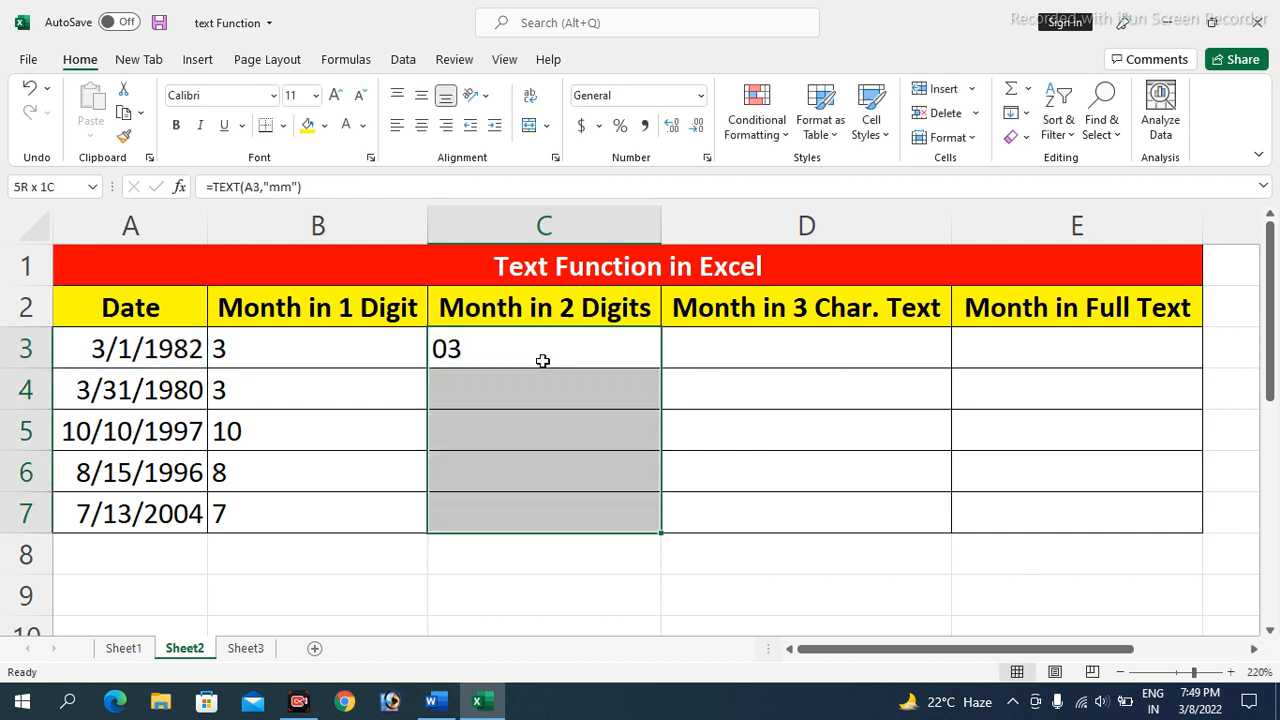
key("ctrl+d")
left_click(512, 378)
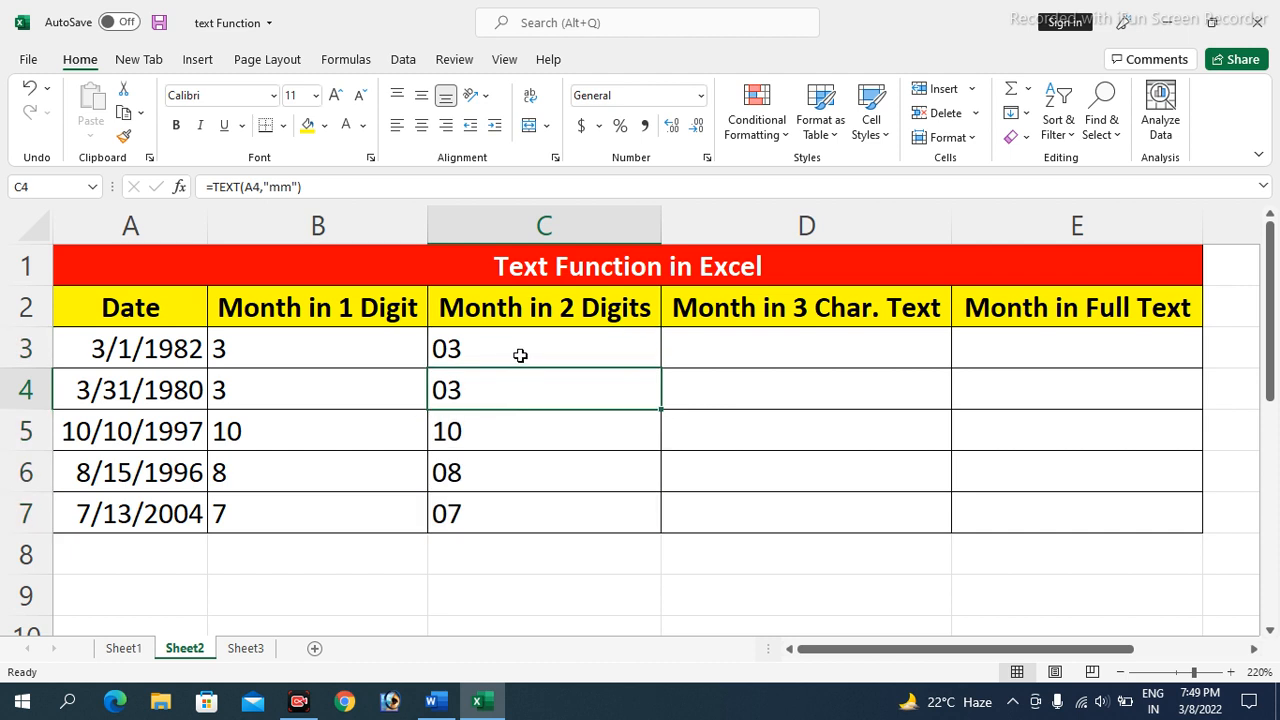
left_click_drag(520, 355, 517, 509)
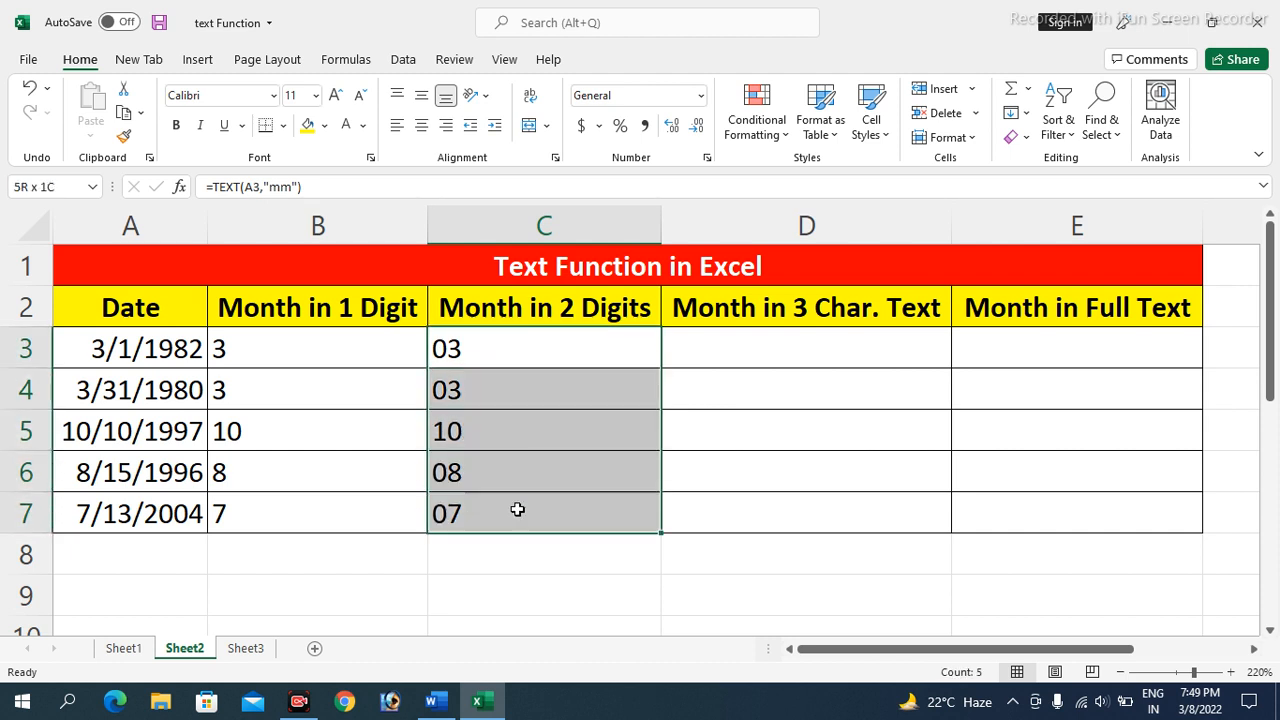
- Enter =TEXT(A3,"mmm") in cell D3 for the three-character month of the first date
left_click(731, 356)
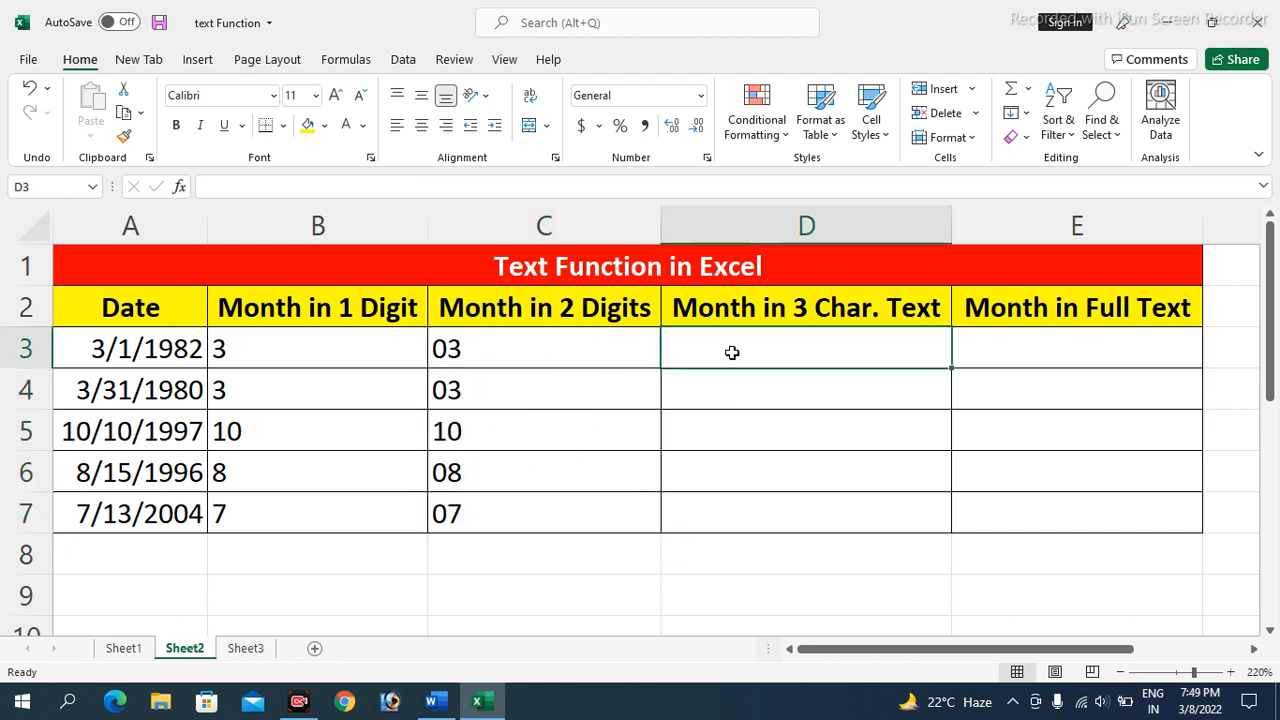
type("=")
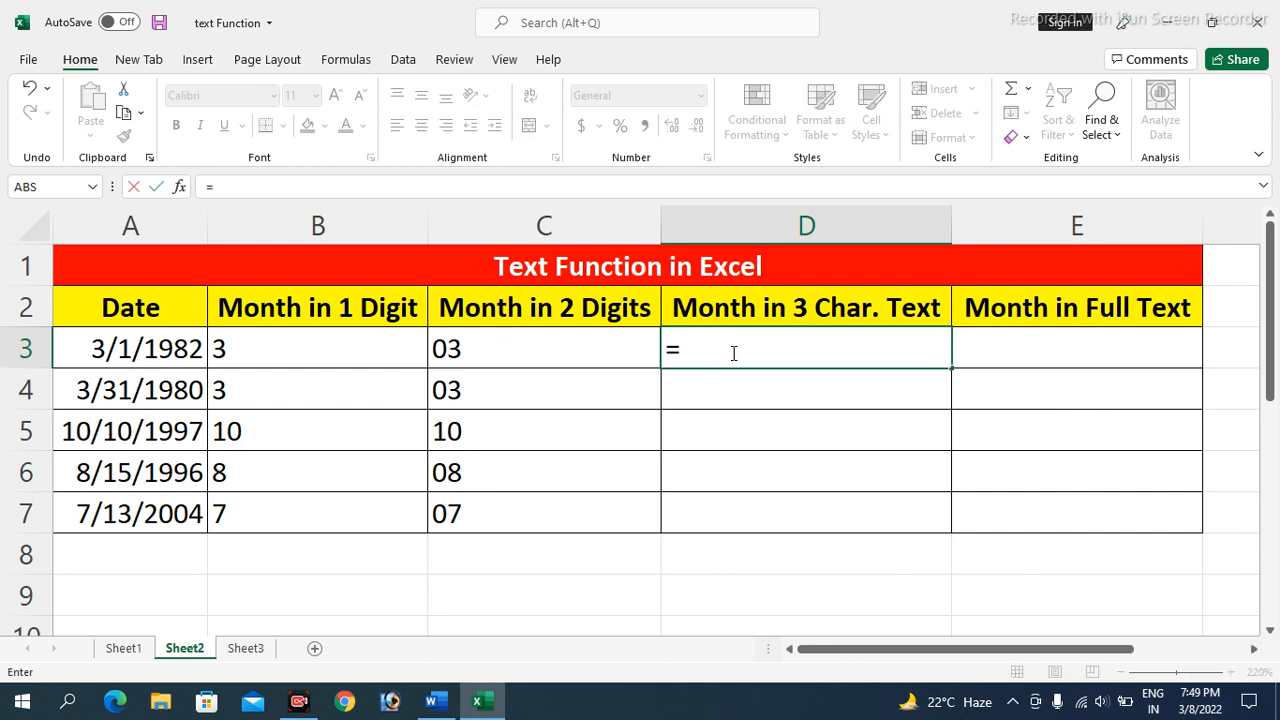
type("text(")
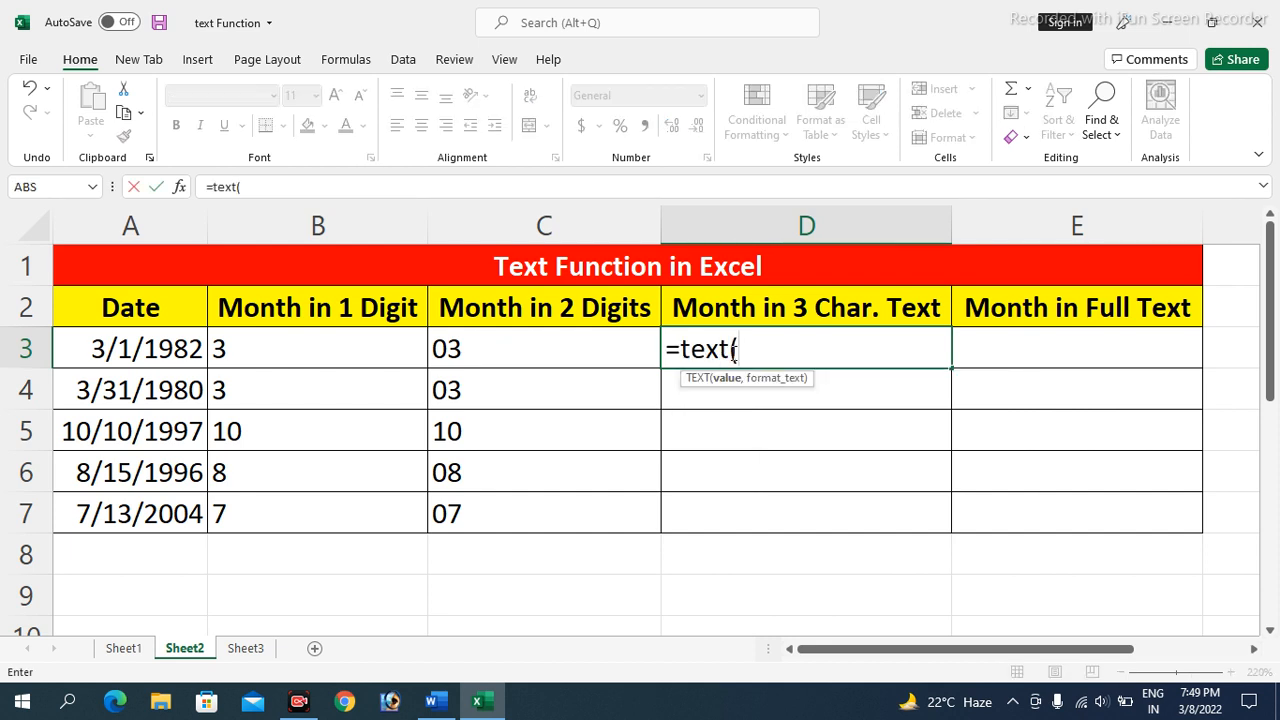
type("aa3.\"")
key("BackSpace")
key("BackSpace")
key("BackSpace")
key("BackSpace")
key("BackSpace")
type("a3,")
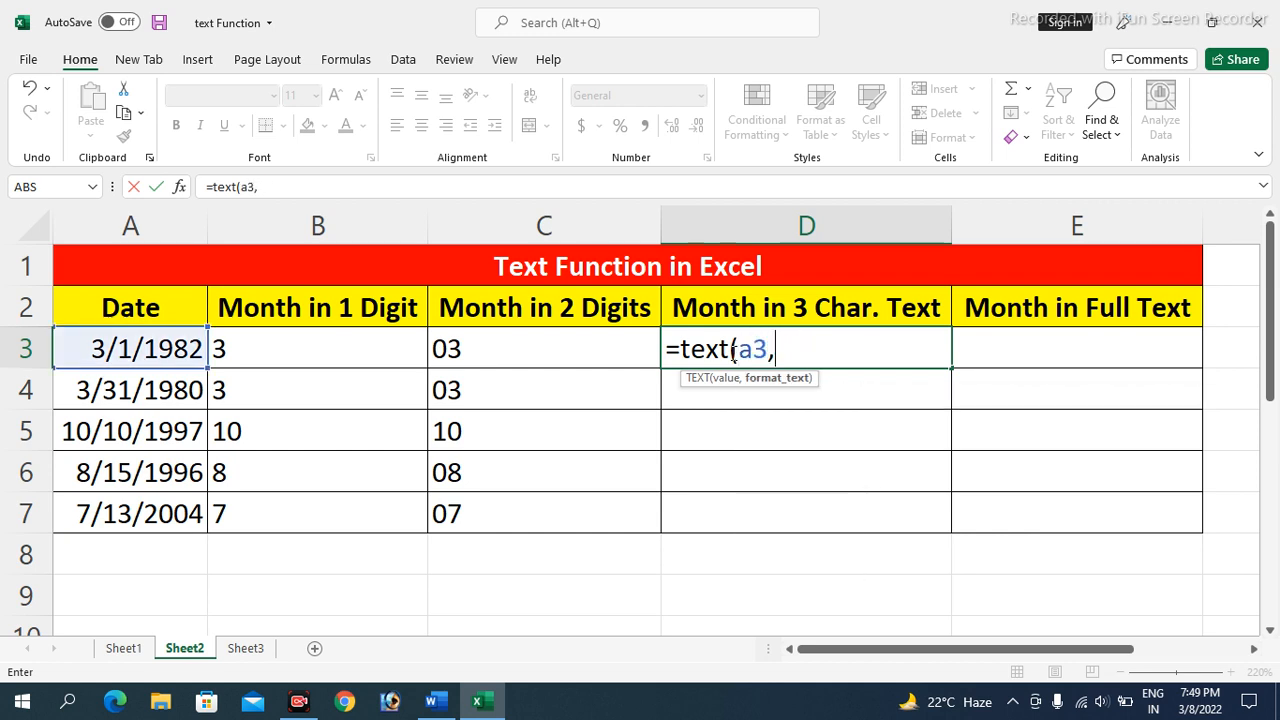
type("\"mm")
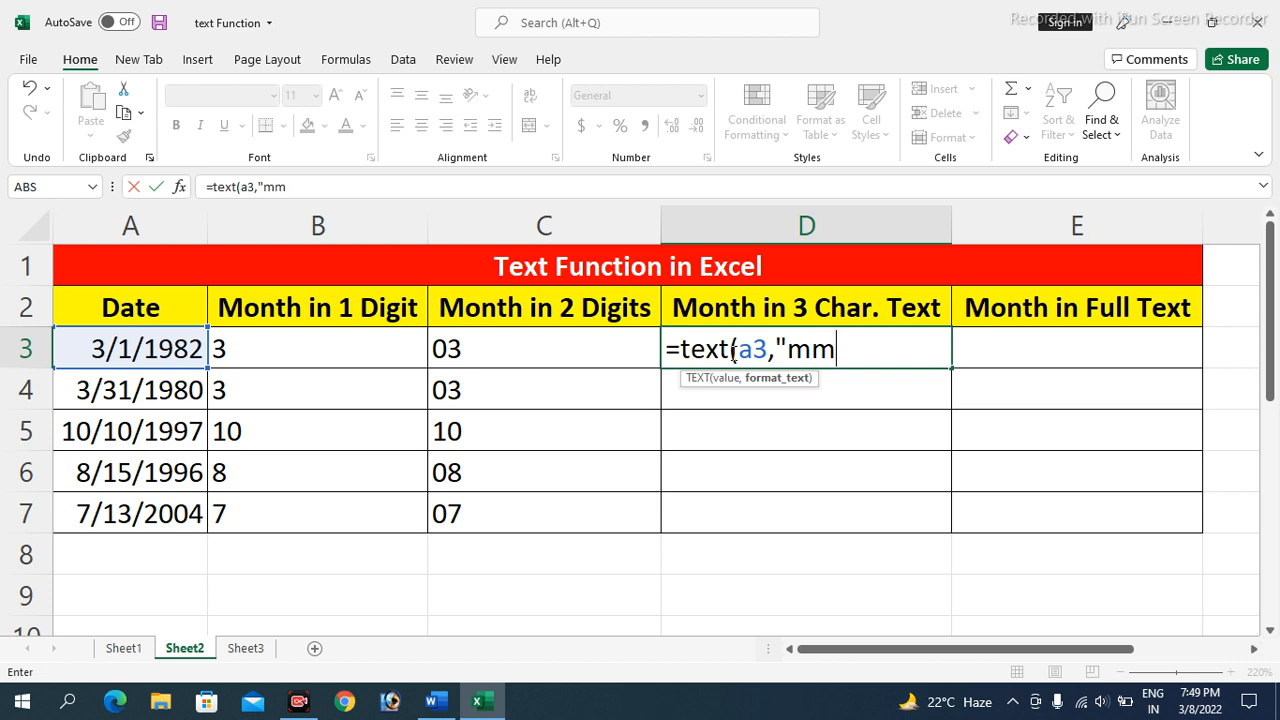
type("m\")")
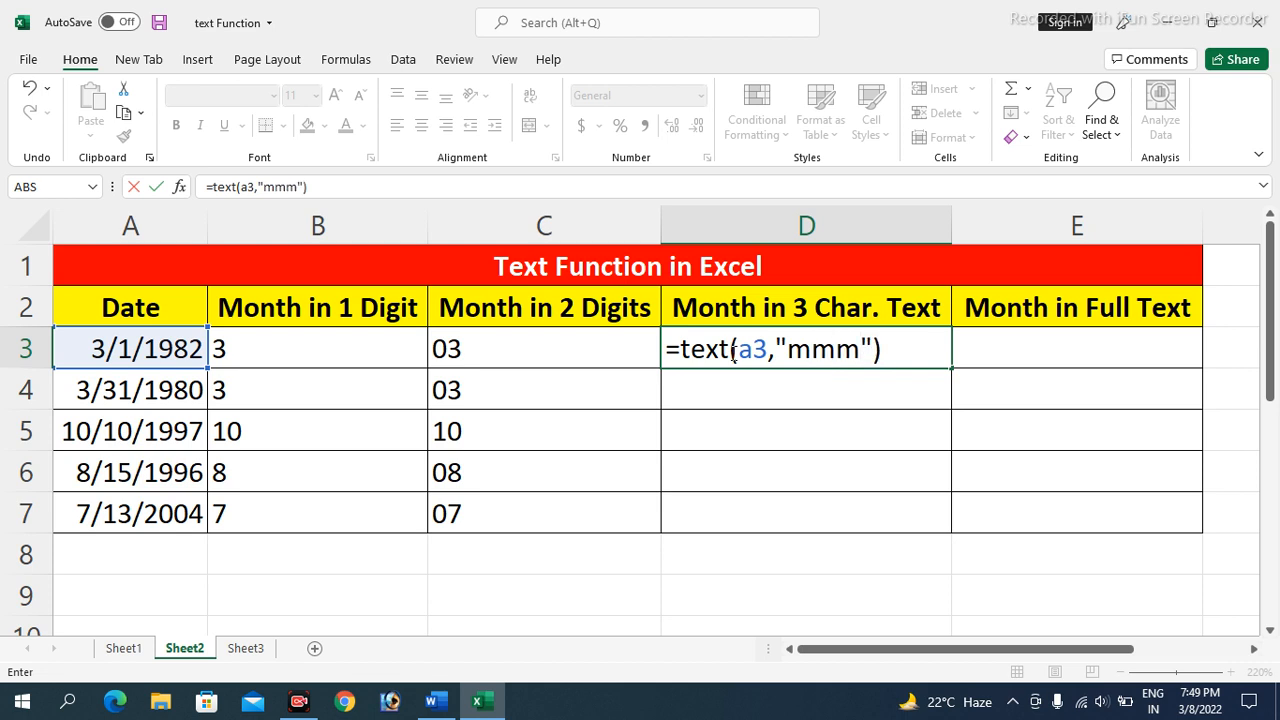
key("Return")
- Fill the three-character month formula from D3 down through D7
key("Up")
key("shift+Down")
key("shift+Down")
key("shift+Down")
key("shift+Down")
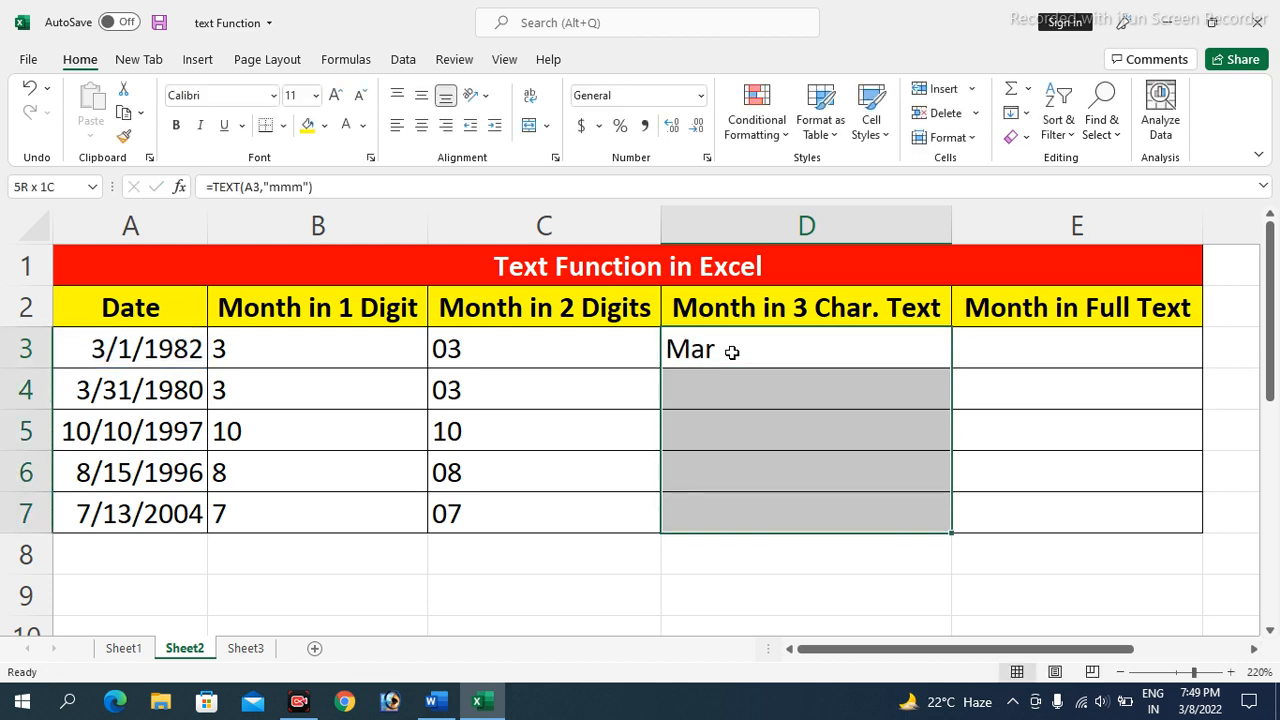
key("ctrl+d")
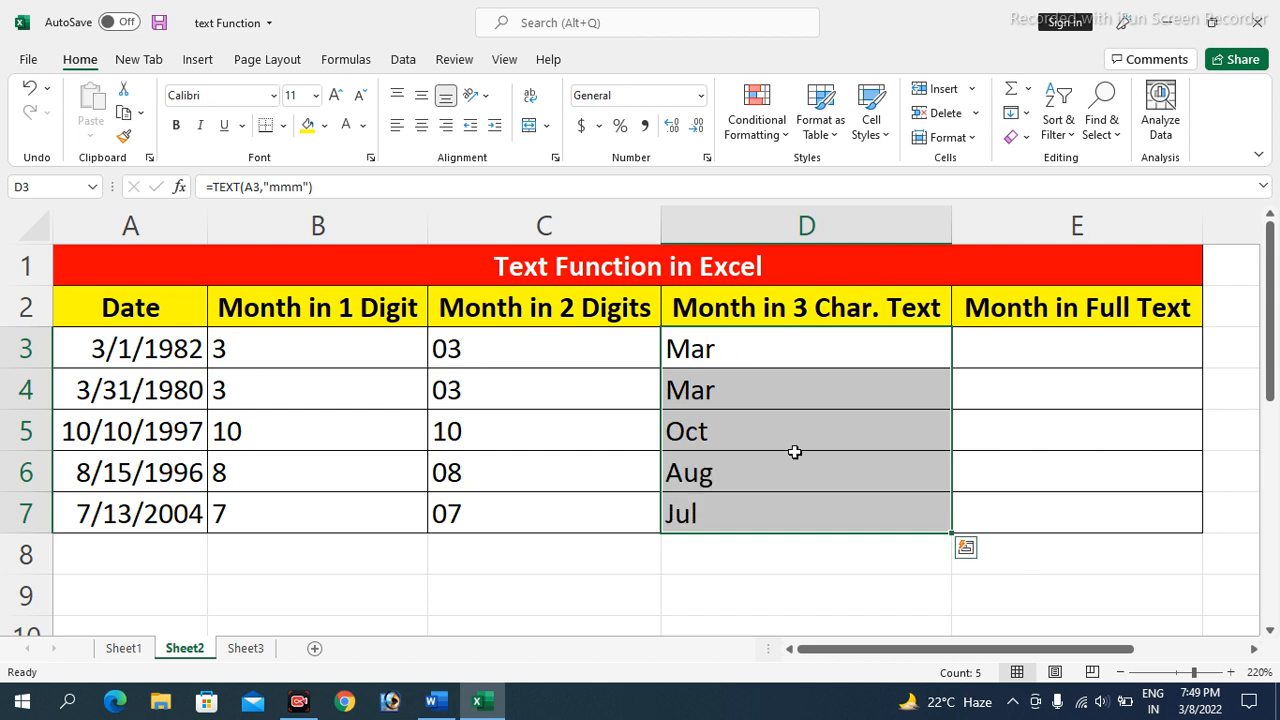
left_click(750, 522)
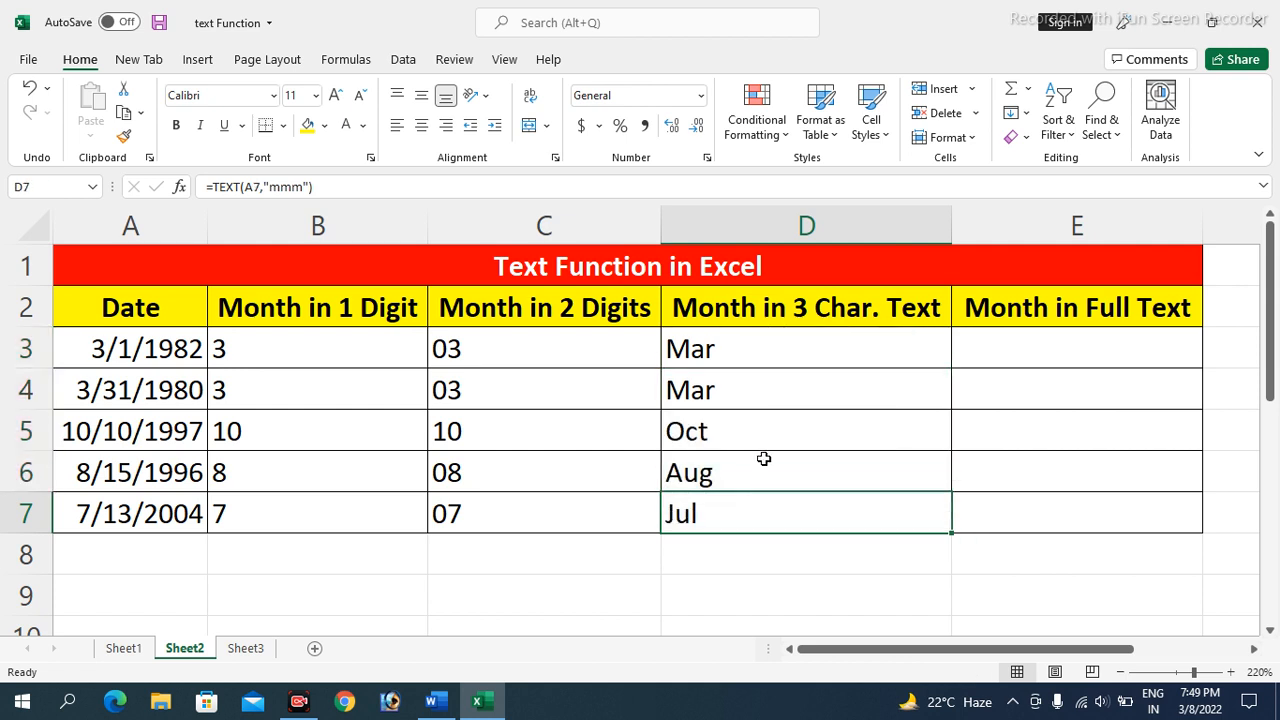
- Enter =TEXT(A3,"mmmm") in cell E3 for the full month name of the first date
left_click(1063, 359)
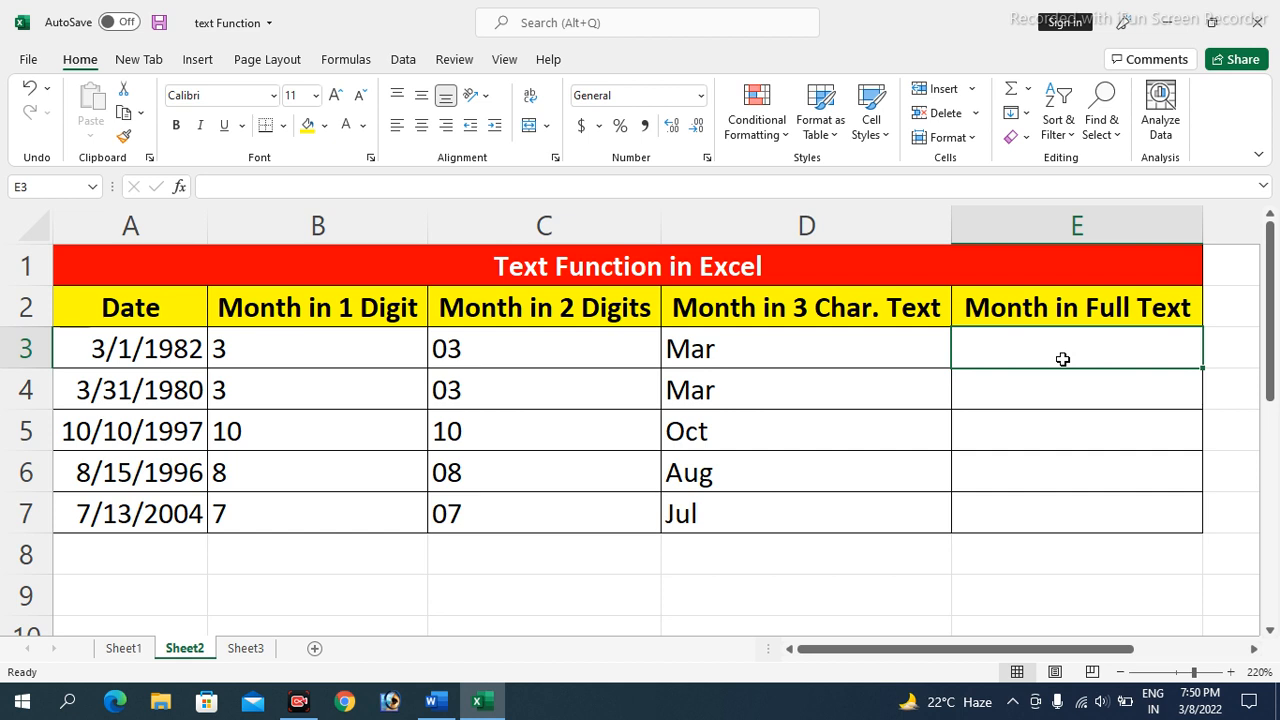
type("=")
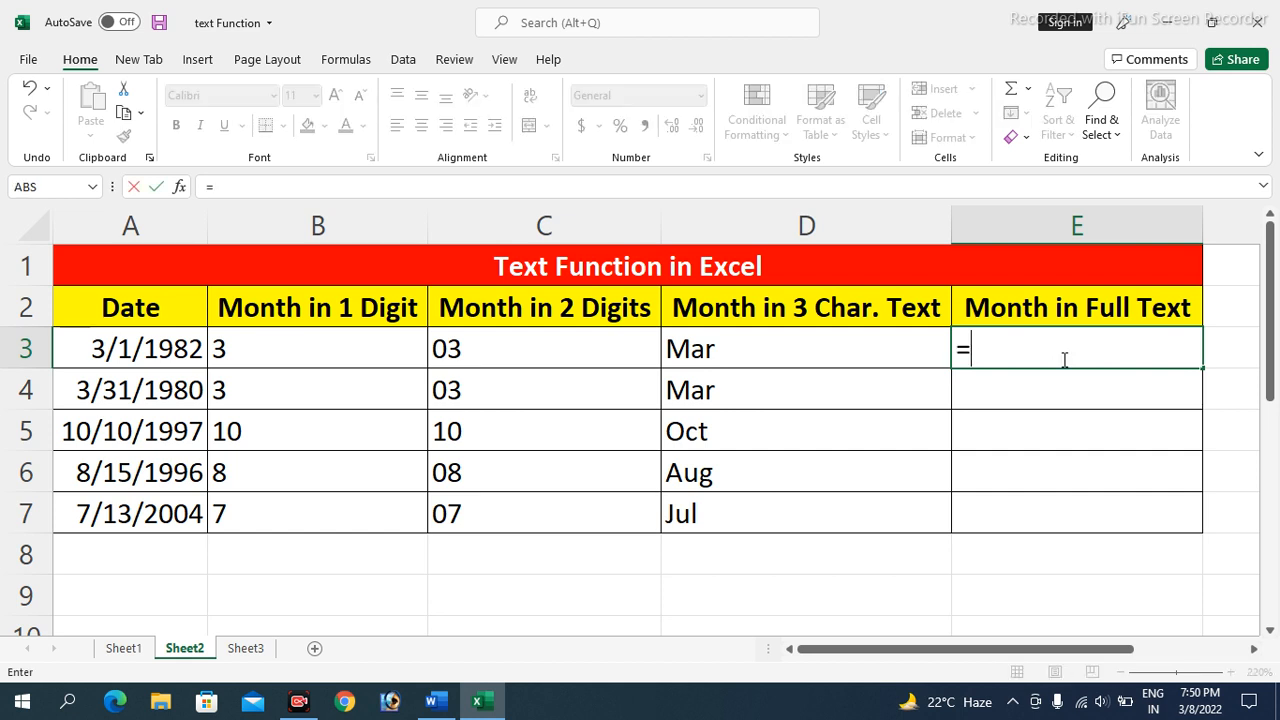
type("text(")
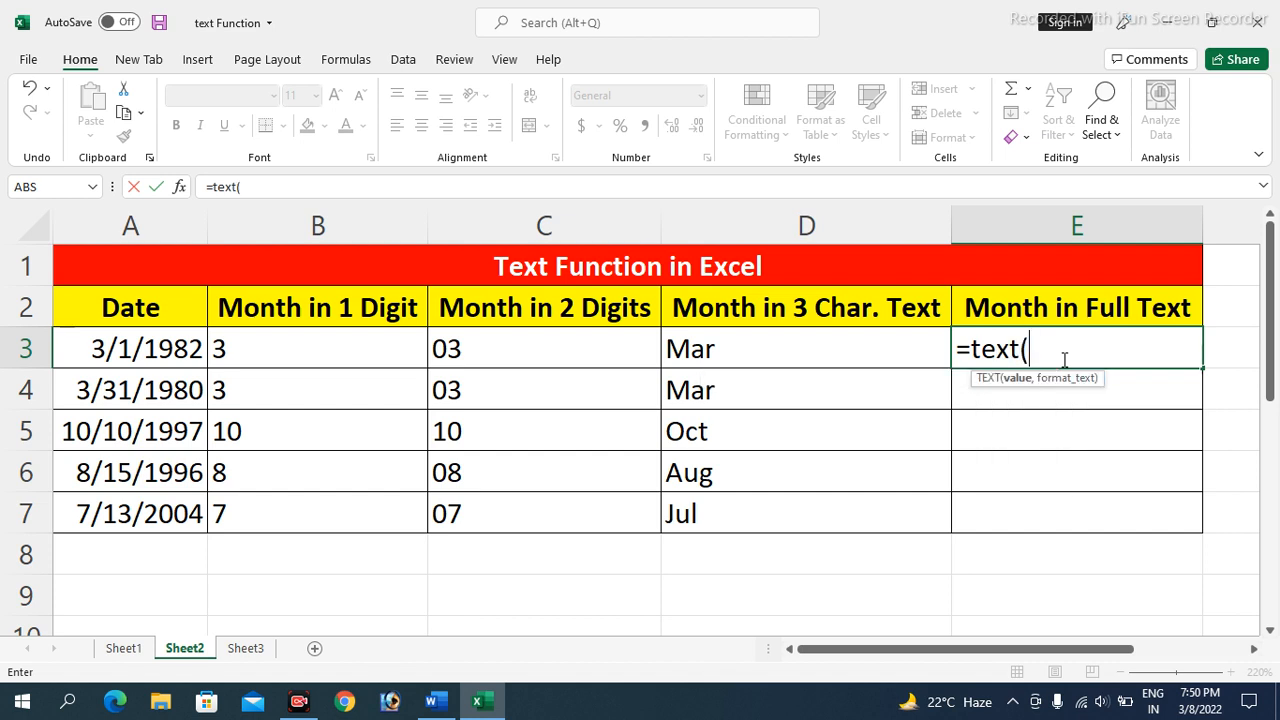
type("a3")
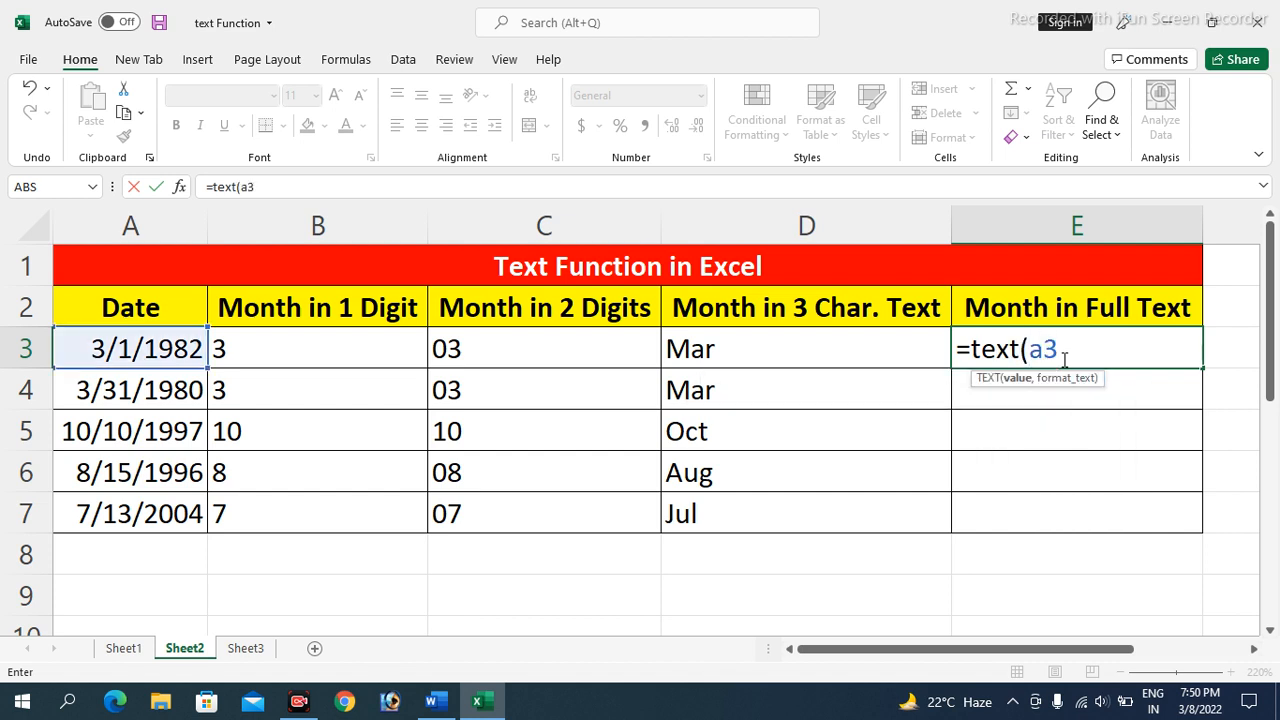
type(",\"m")
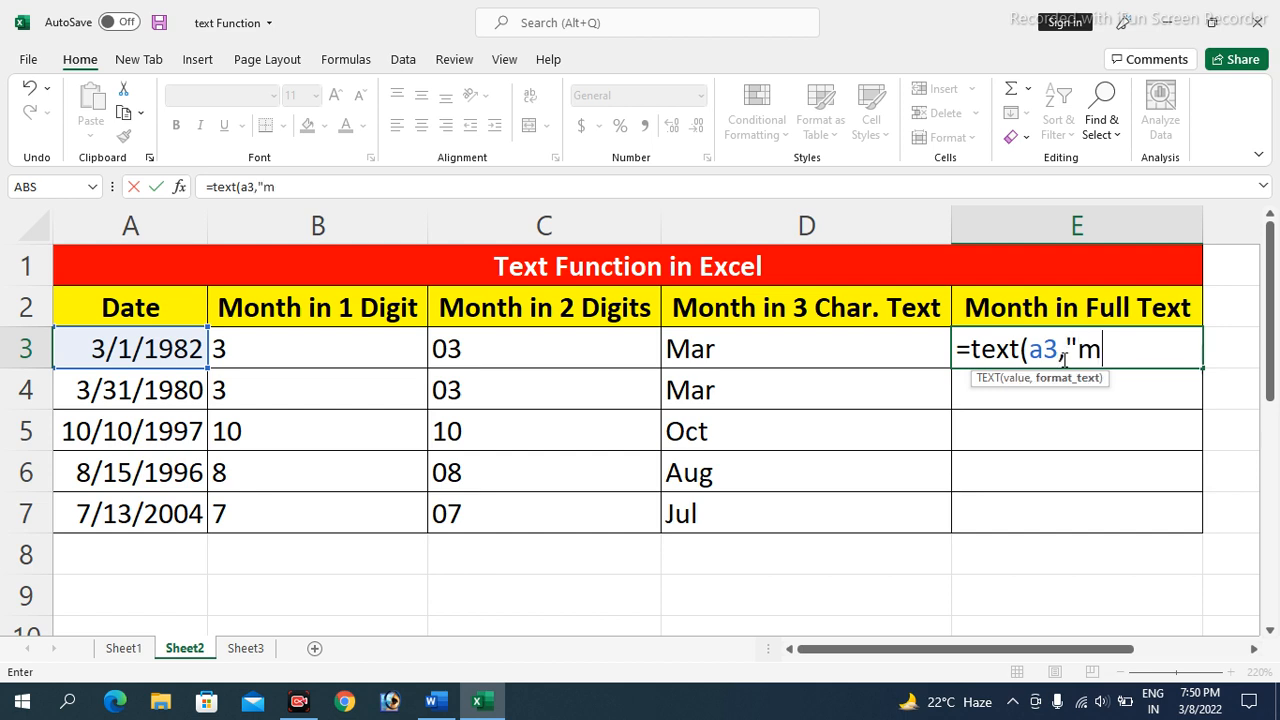
type("mmm")
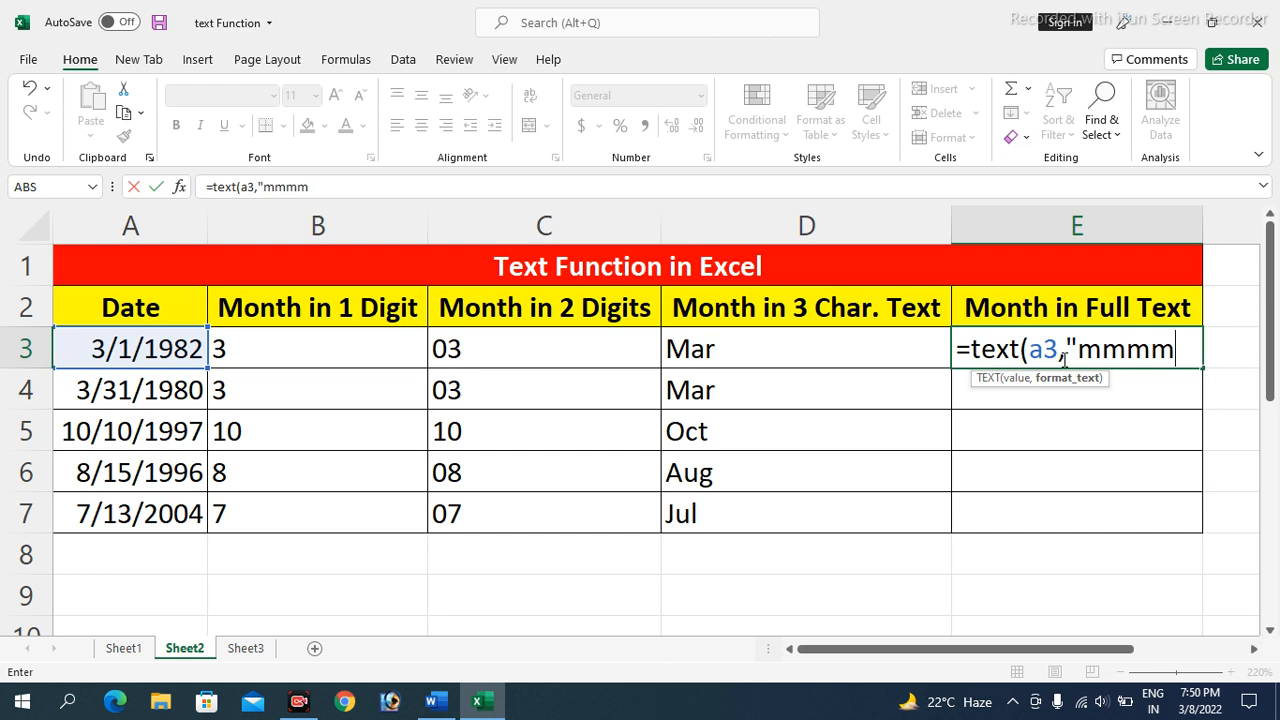
type("\")")
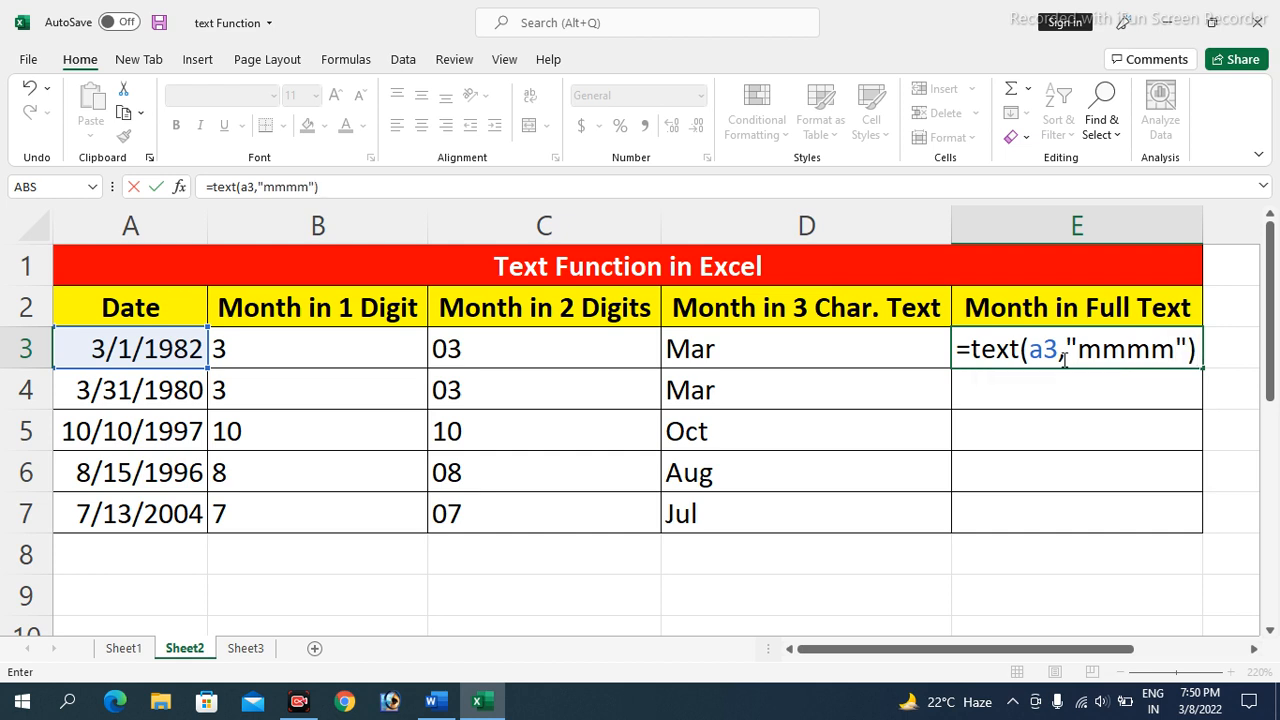
key("Return")
- Fill the full month name formula from E3 down through E7
left_click_drag(1063, 358, 1063, 390)
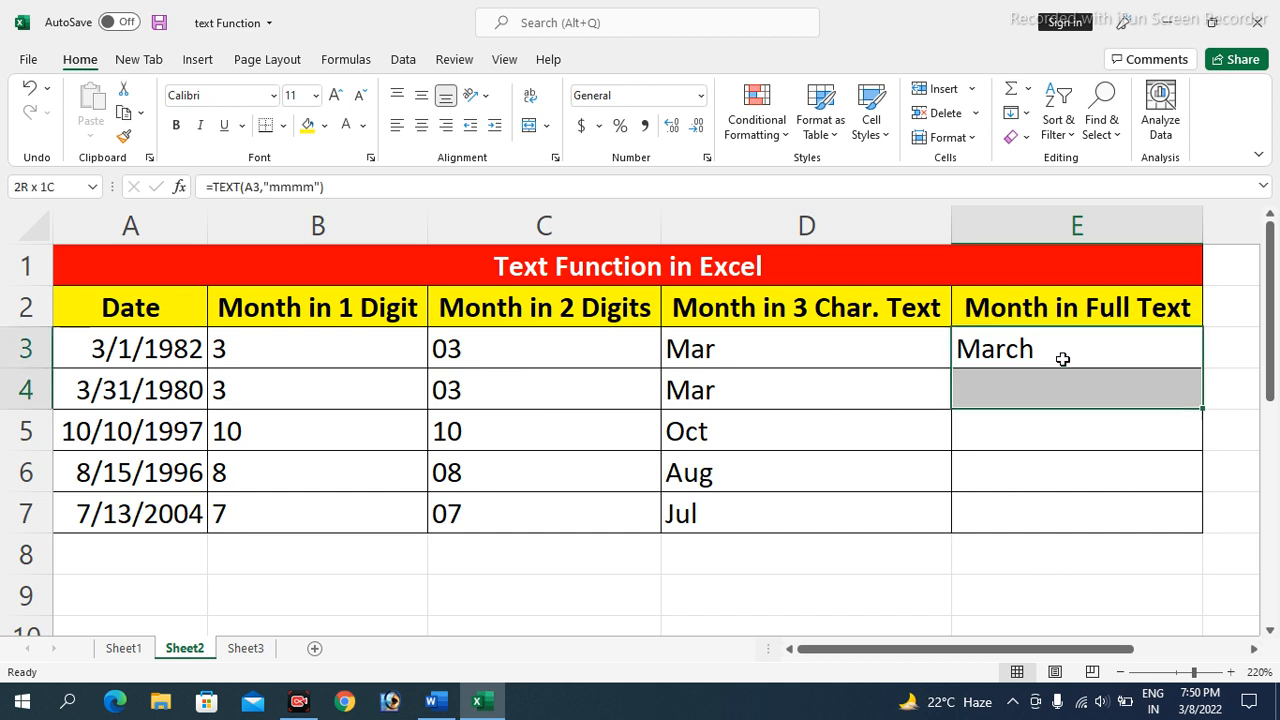
key("shift+Down")
key("shift+Down")
key("shift+Down")
key("ctrl+d")
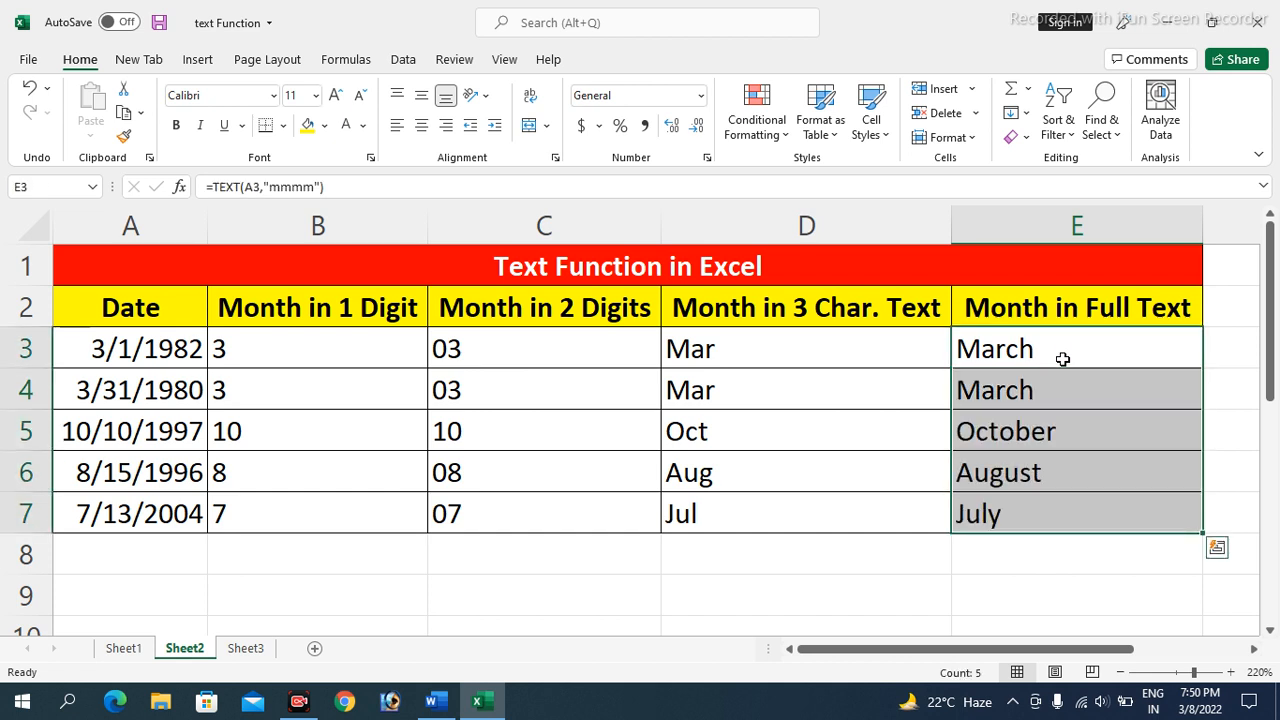
left_click(1052, 362)
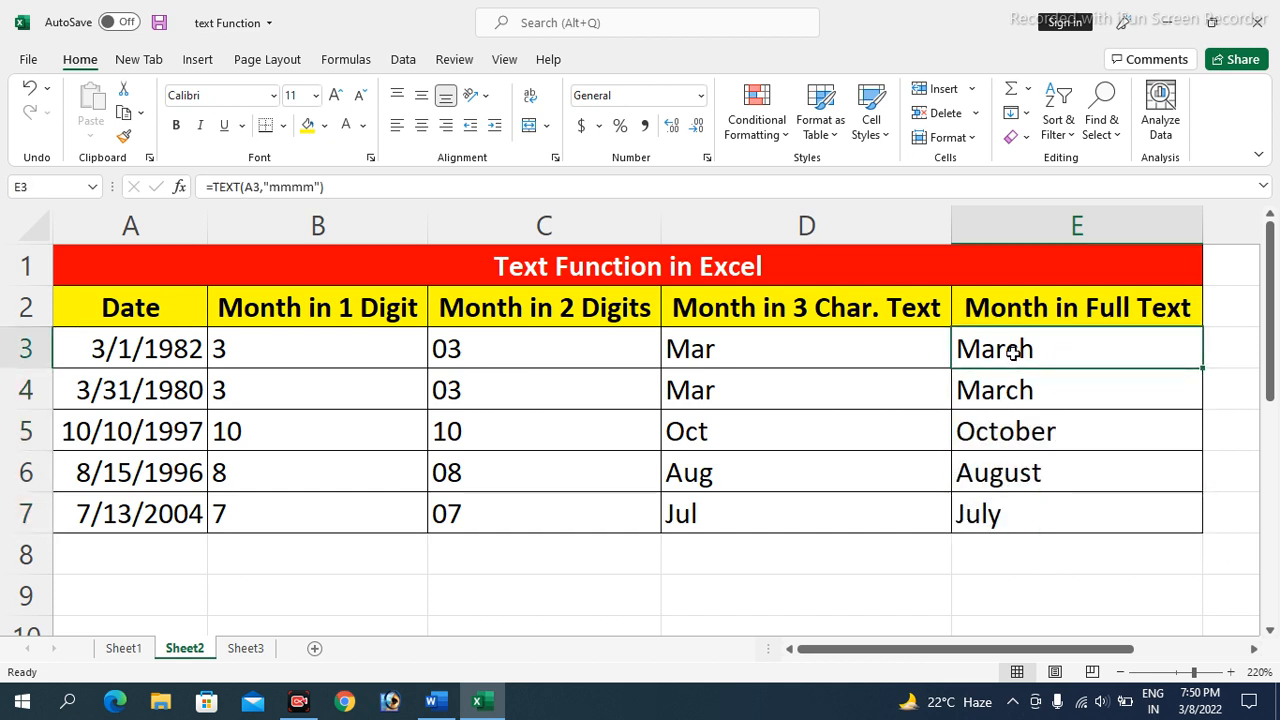
left_click_drag(1011, 350, 1021, 511)
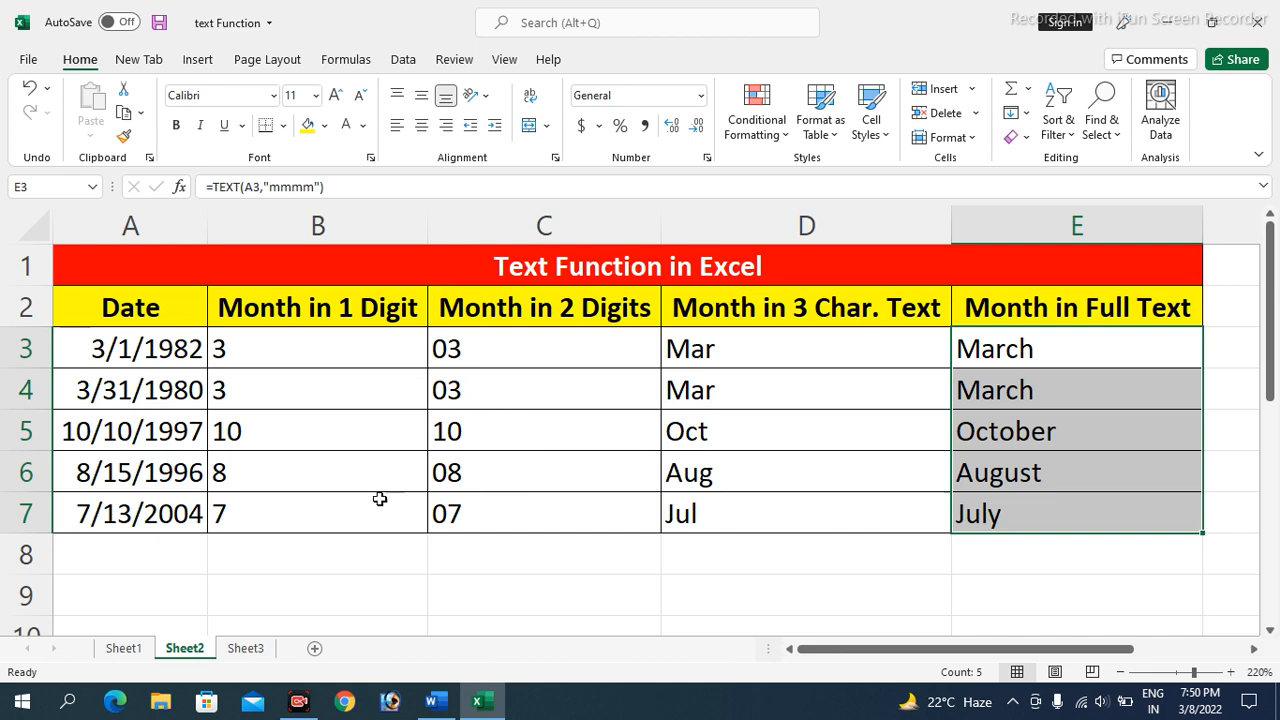
- On Sheet3, enter =TEXT(A3,"y") in cell B3 for the two-digit year of the first date
left_click(252, 650)
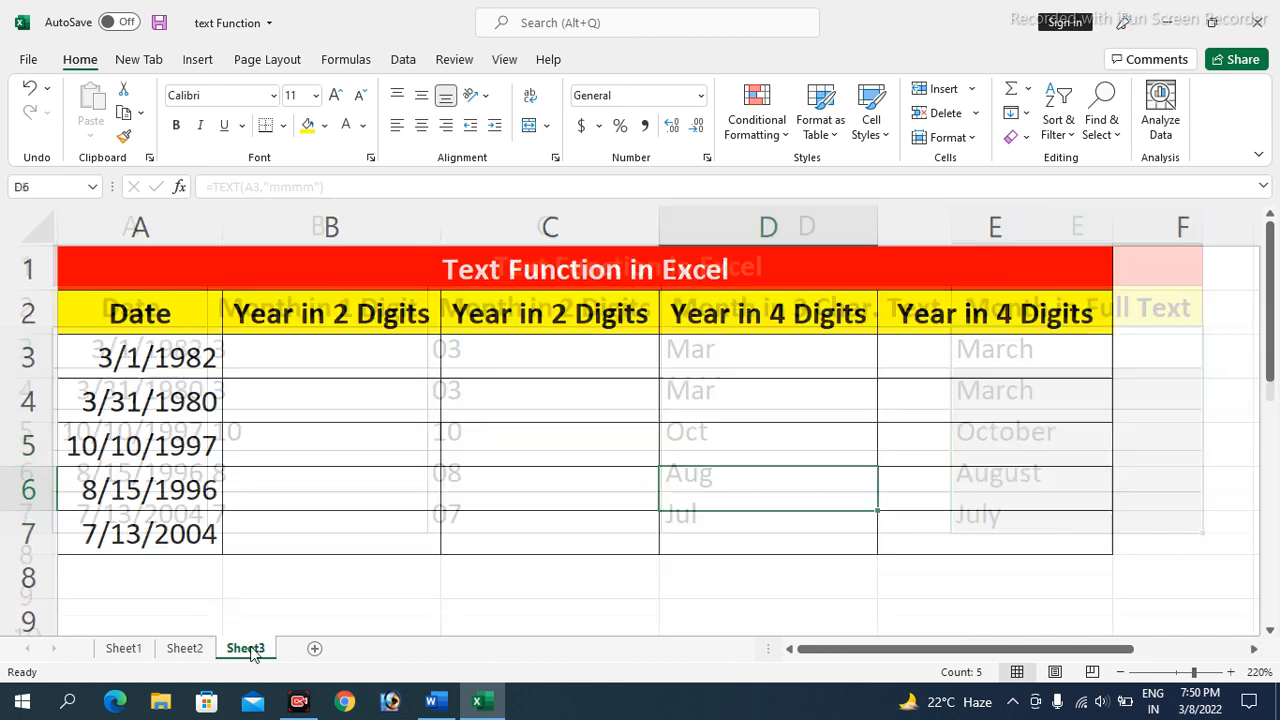
left_click(336, 364)
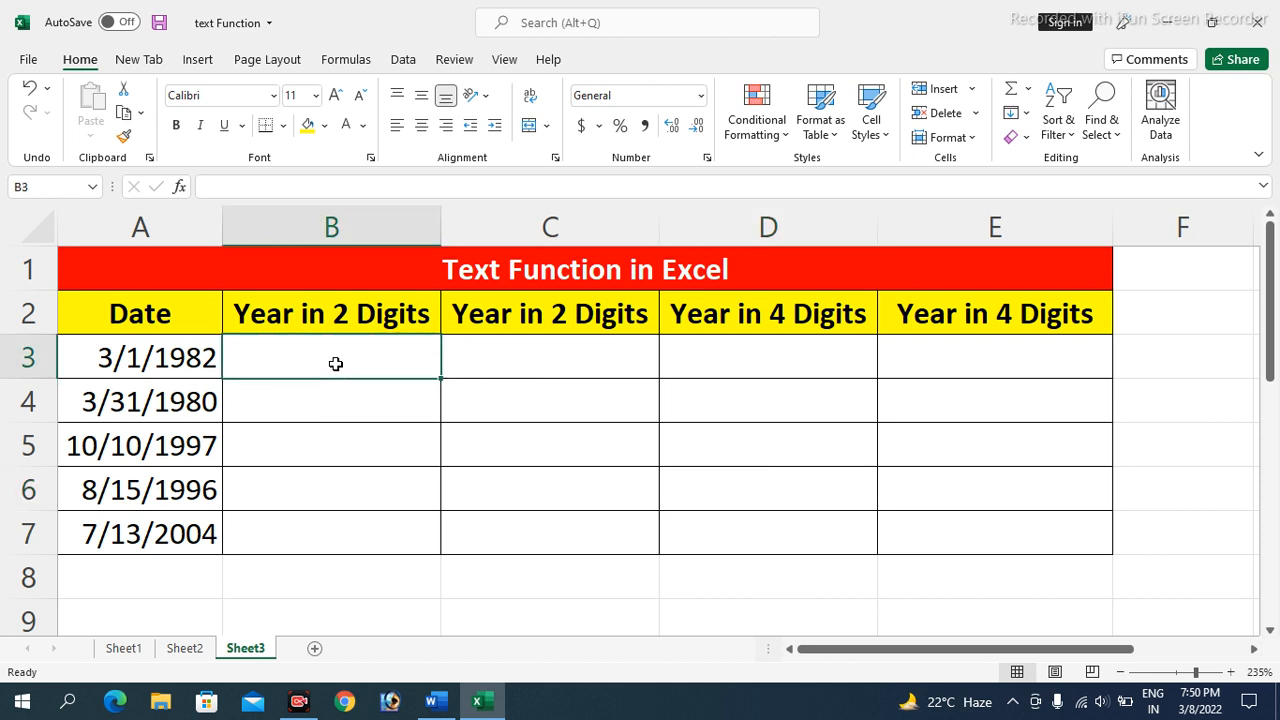
type("=text(")
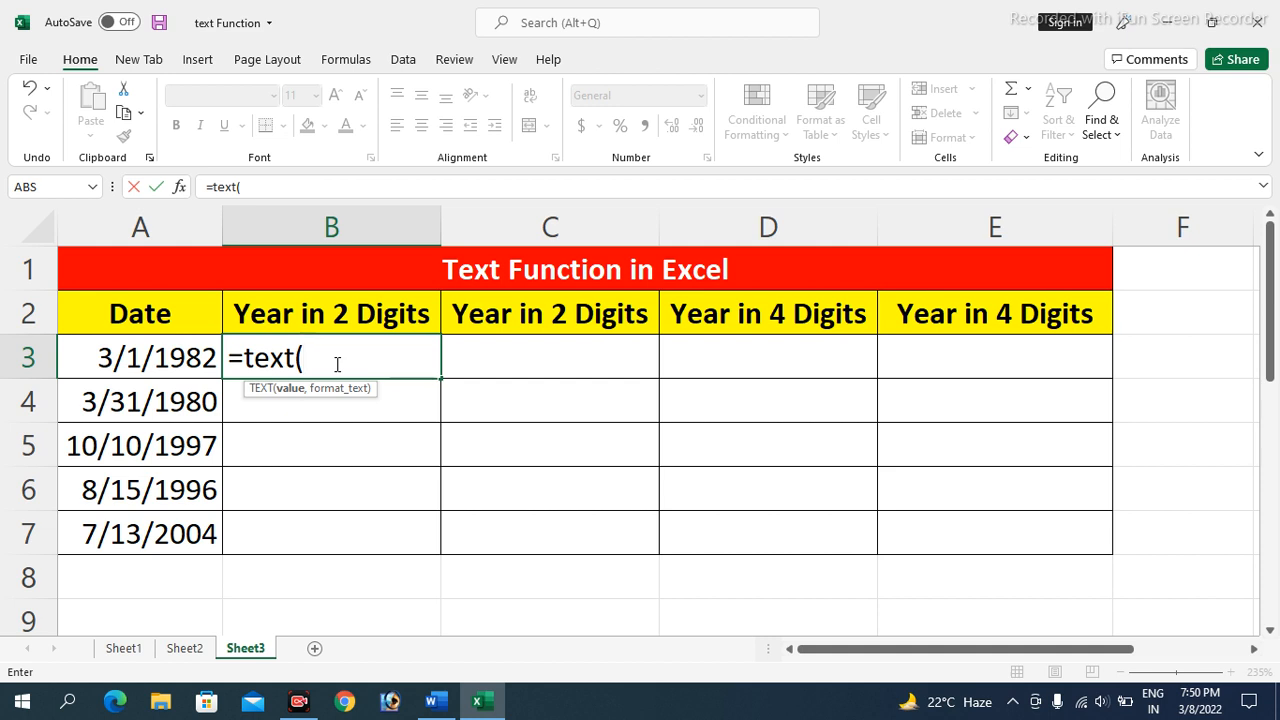
type("a3,")
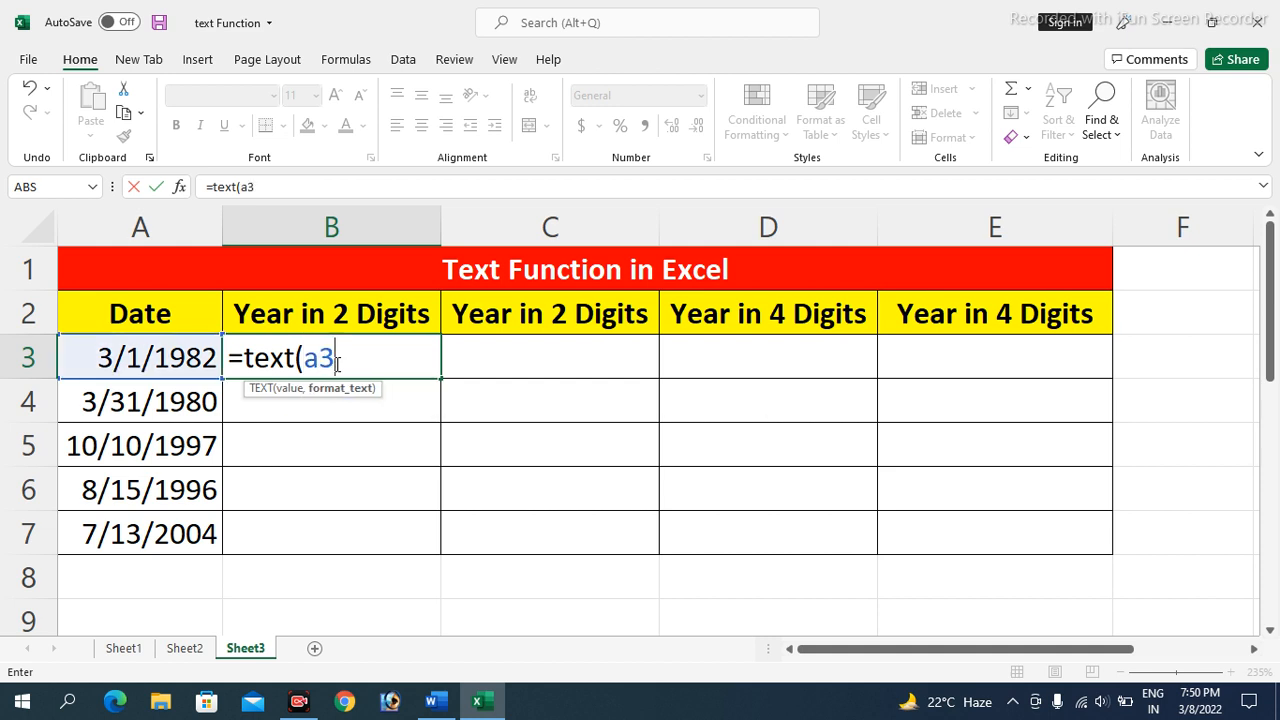
type("\"y\"")
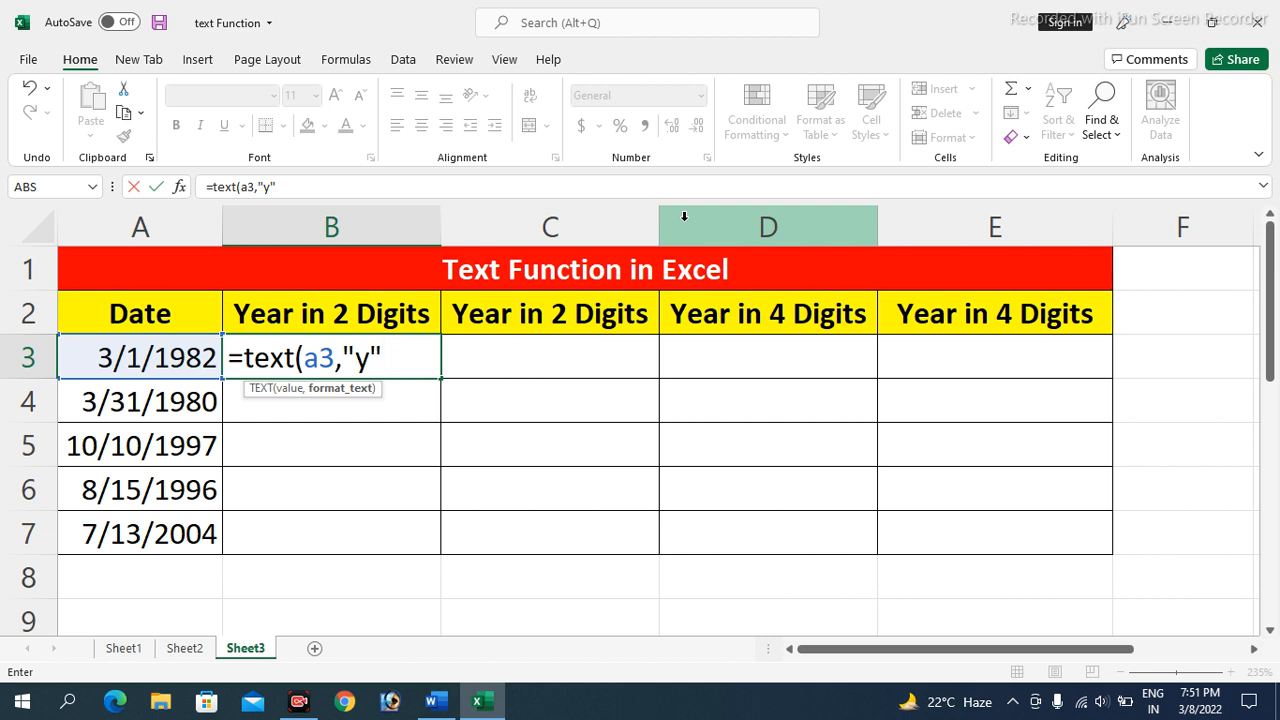
type(")")
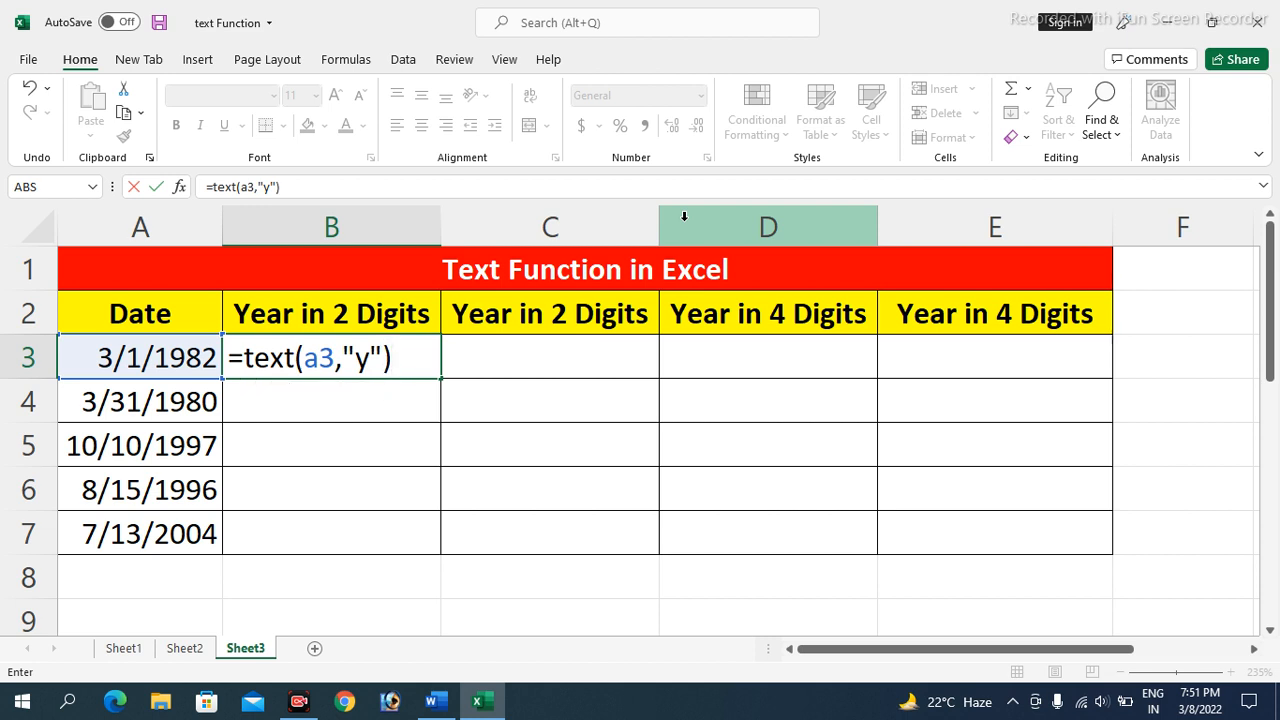
key("Return")
- Fill the "y" year formula from B3 down through B7
key("Up")
key("shift+Down")
key("shift+Down")
key("shift+Down")
key("shift+Down")
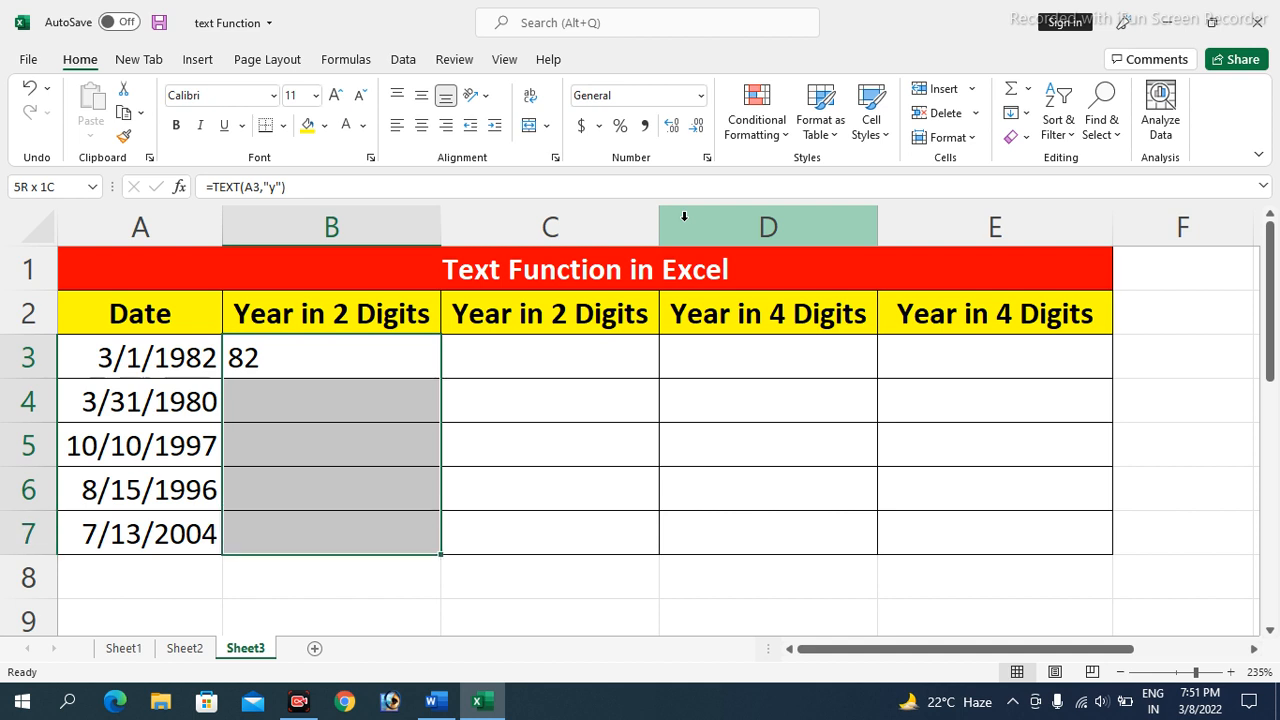
key("ctrl+d")
key("Down")
key("Up")
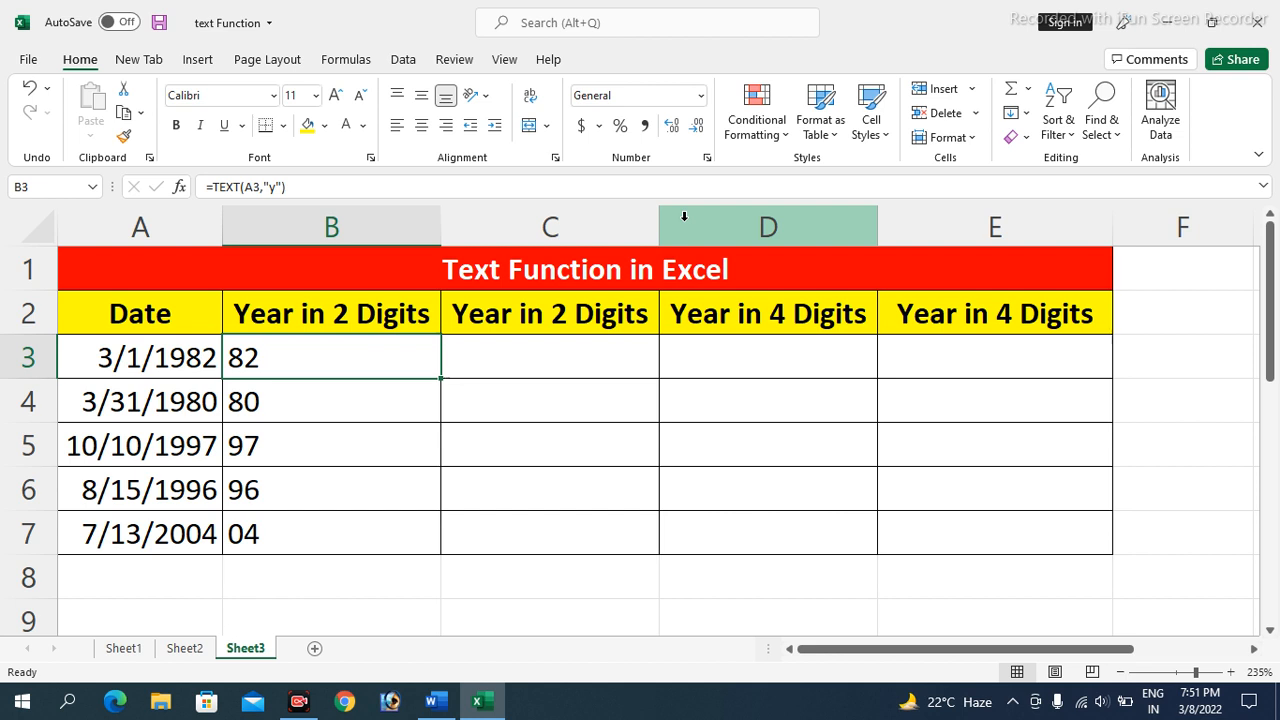
- Enter =TEXT(A3,"yy") in cell C3 for the two-digit year of the first date
key("Right")
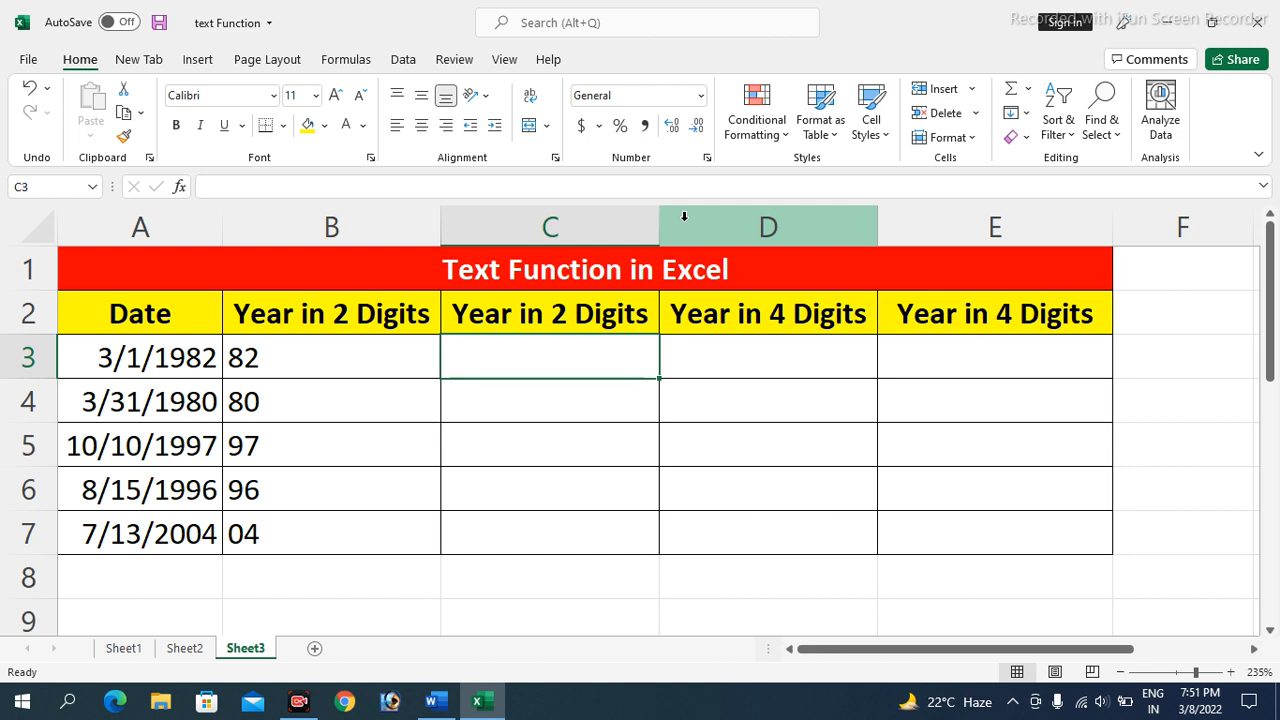
type("=text")
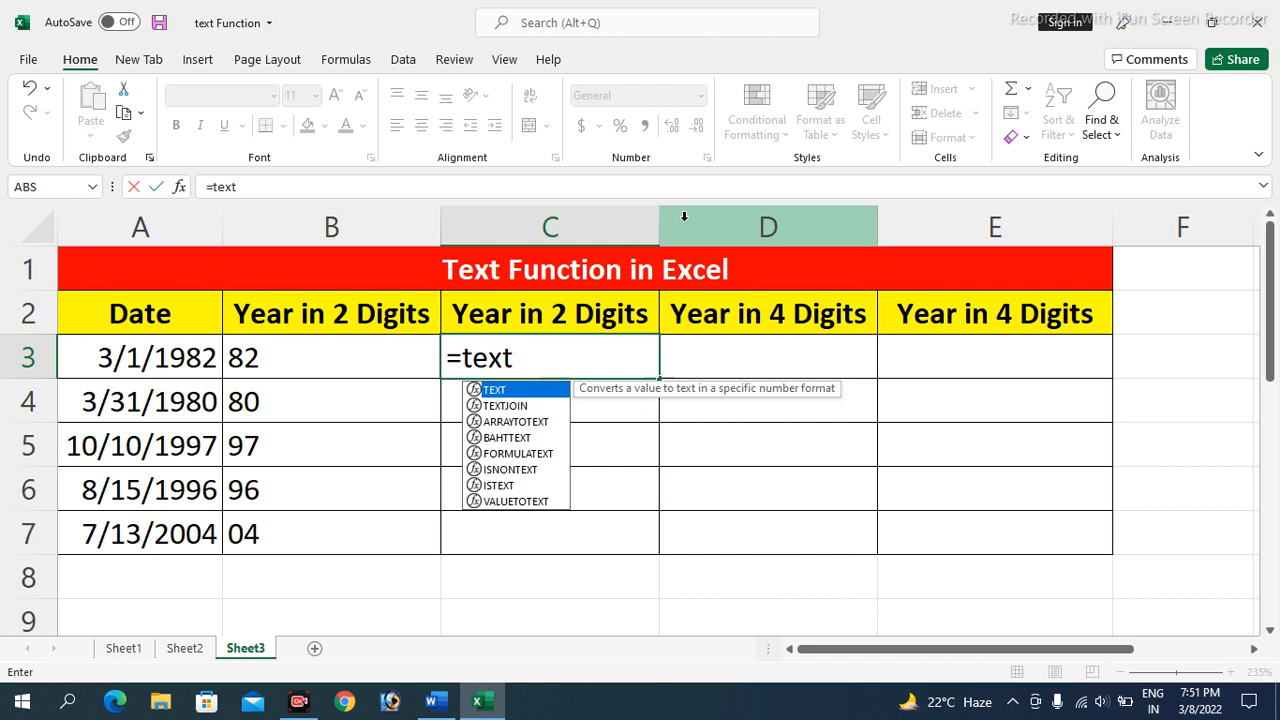
type("( ")
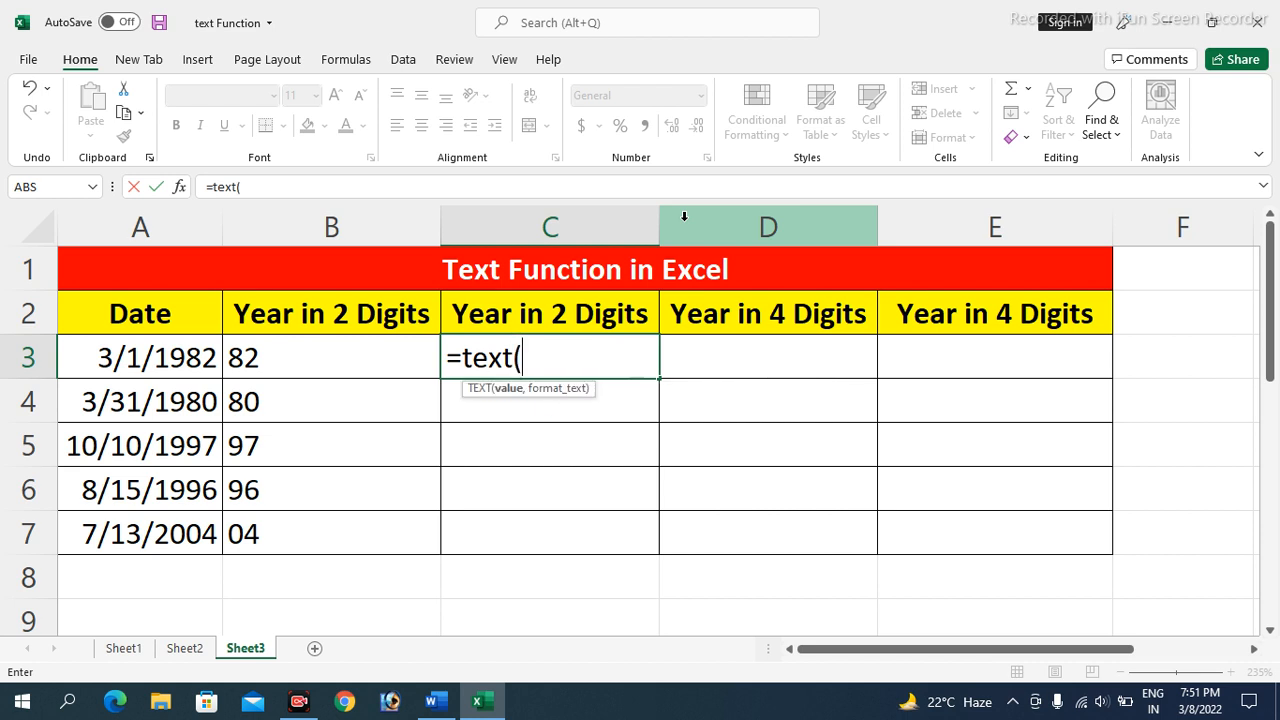
type("a3,\"")
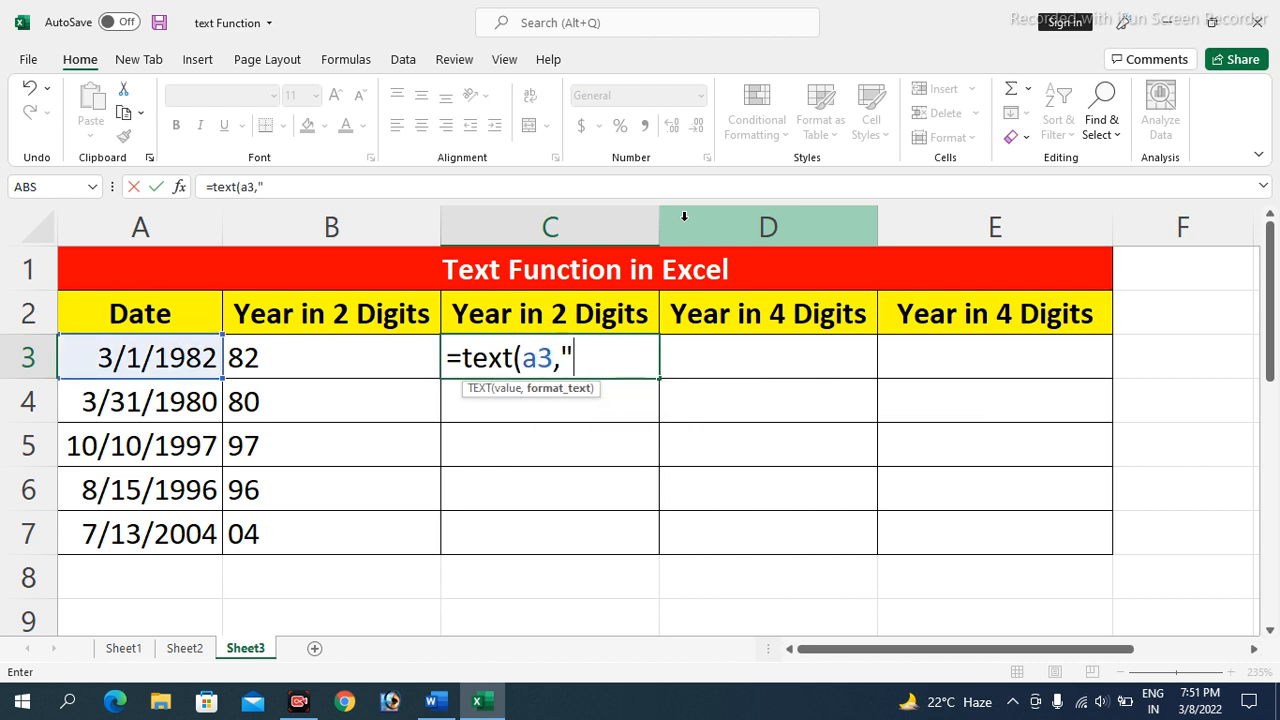
type("yy\")")
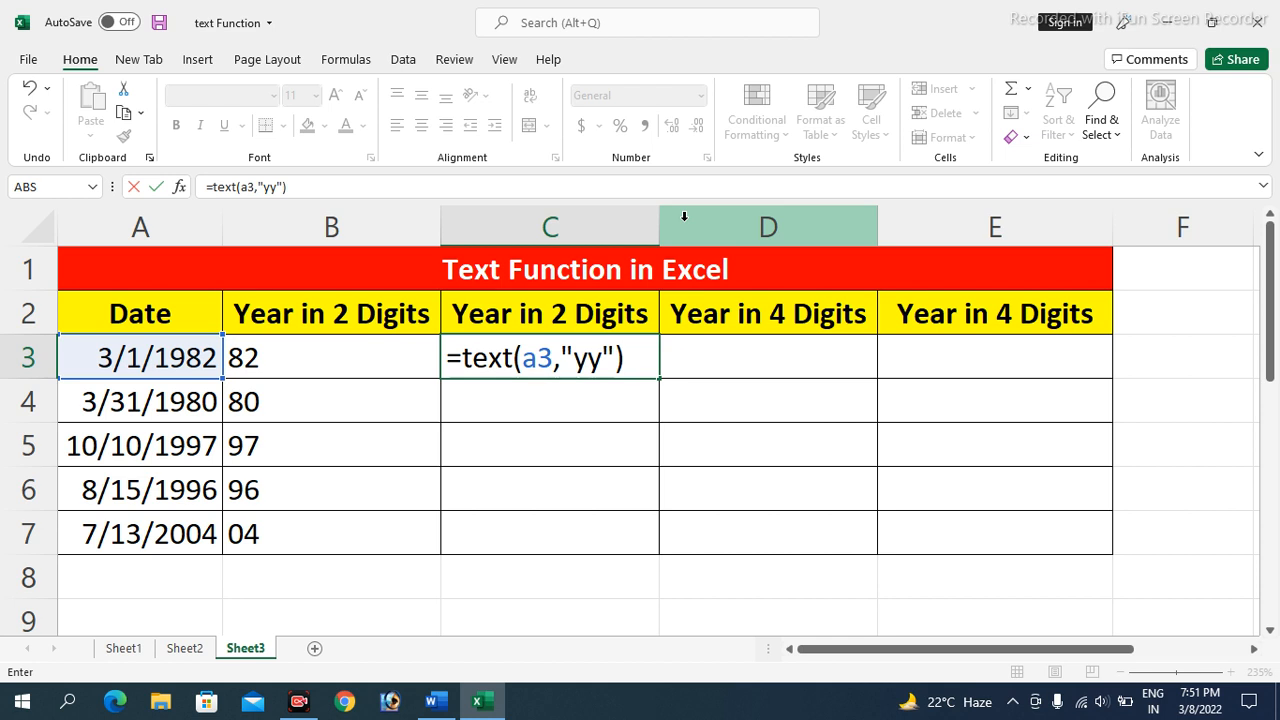
key("Return")
- Fill the "yy" year formula from C3 down through C7
key("Up")
key("shift+Down")
key("shift+Down")
key("shift+Down")
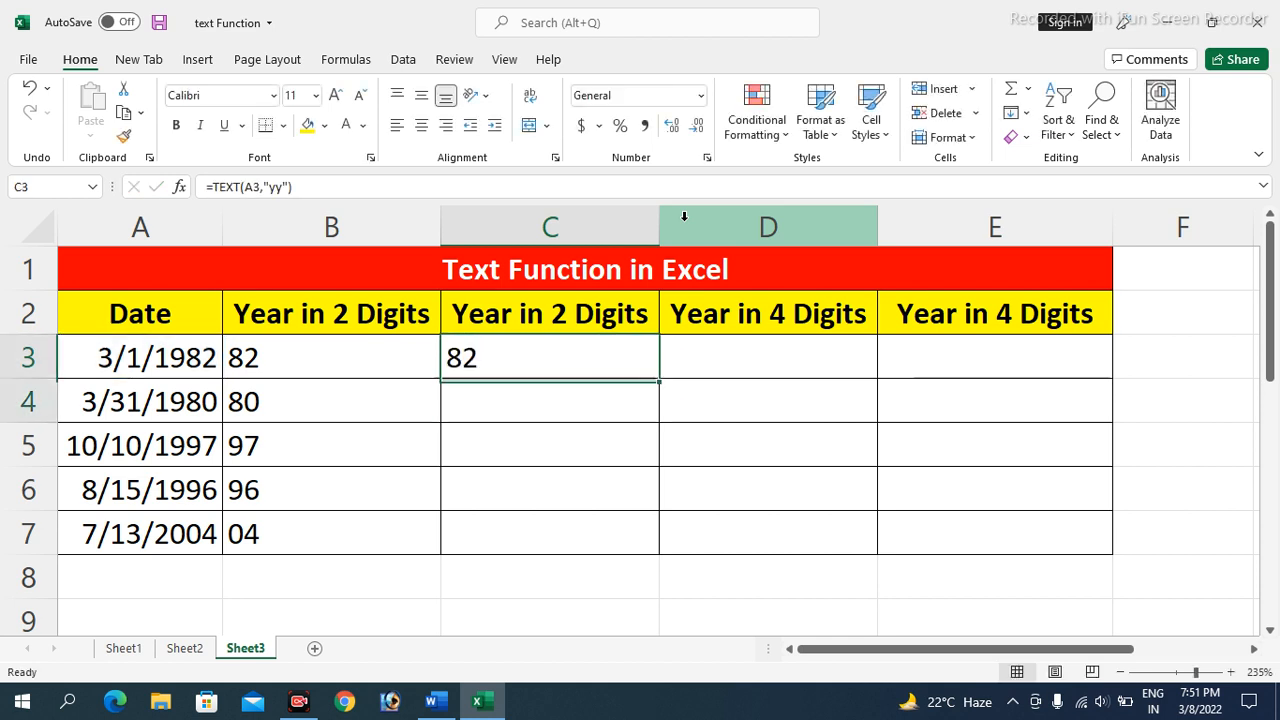
key("shift+Down")
key("ctrl+d")
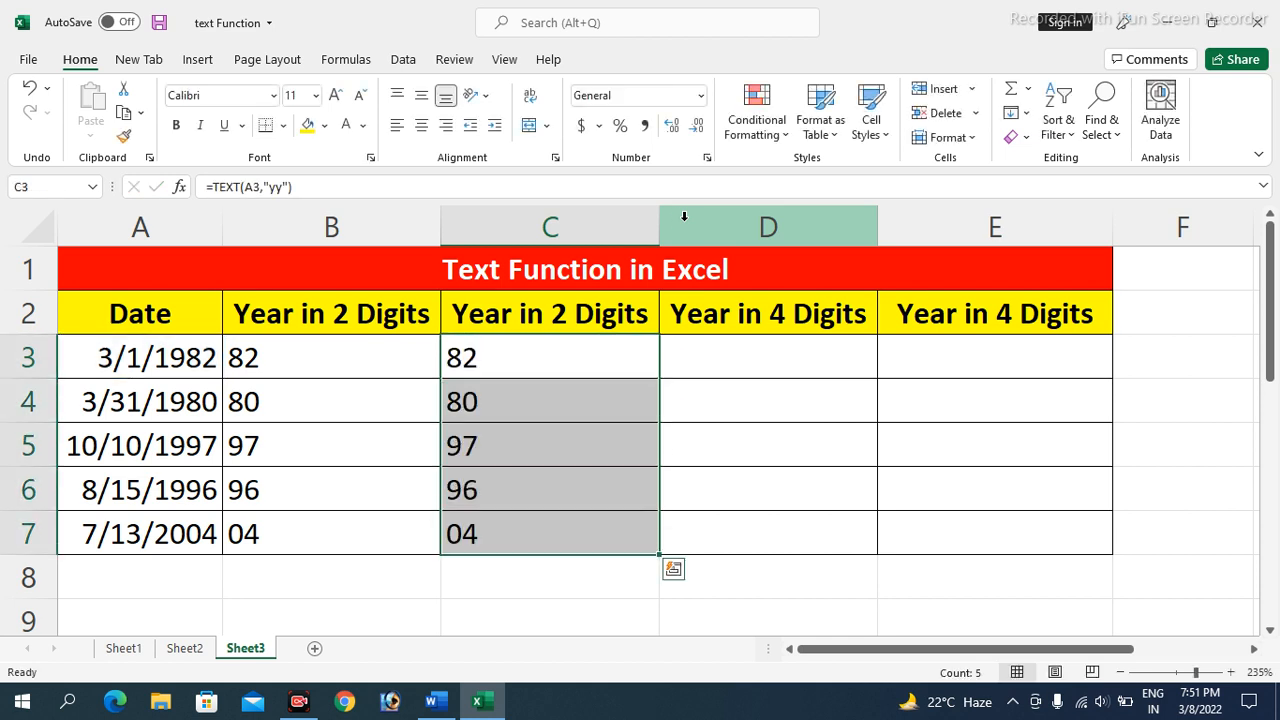
- Enter =TEXT(A3,"yyy") in cell D3 for the four-digit year and fill it down through D7
key("Left")
key("ctrl+c")
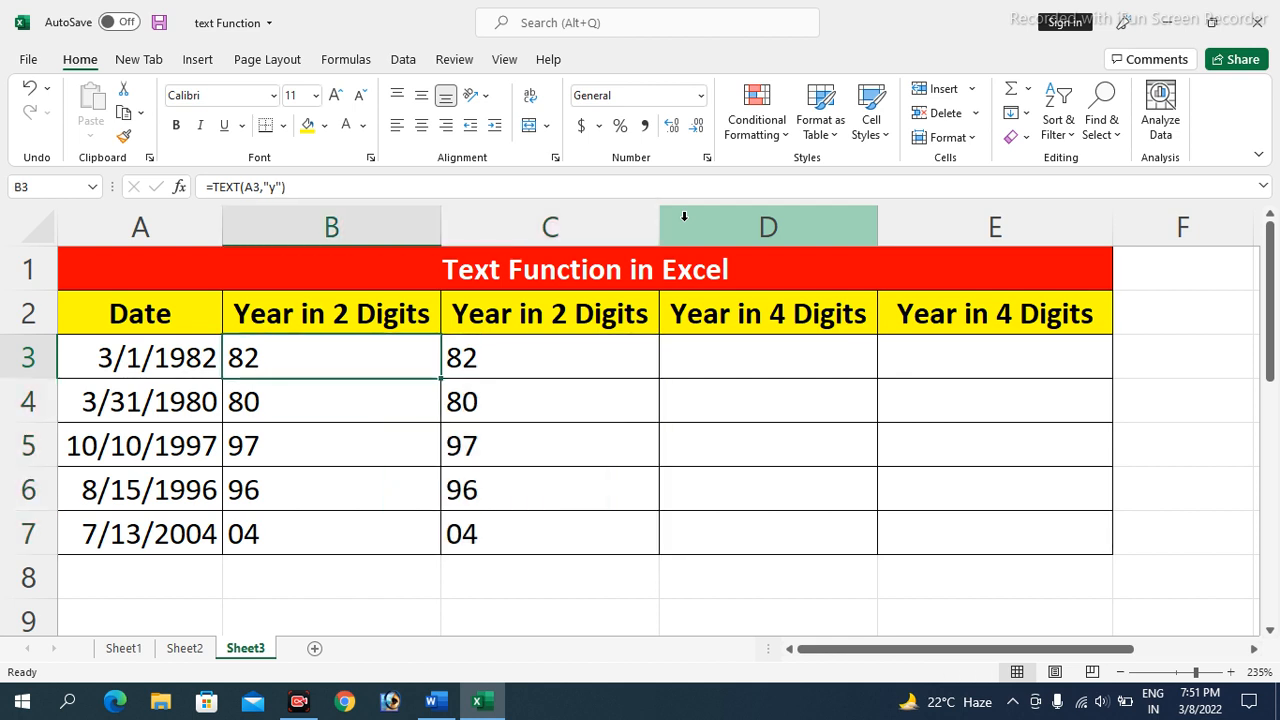
key("Right")
key("Left")
key("Right")
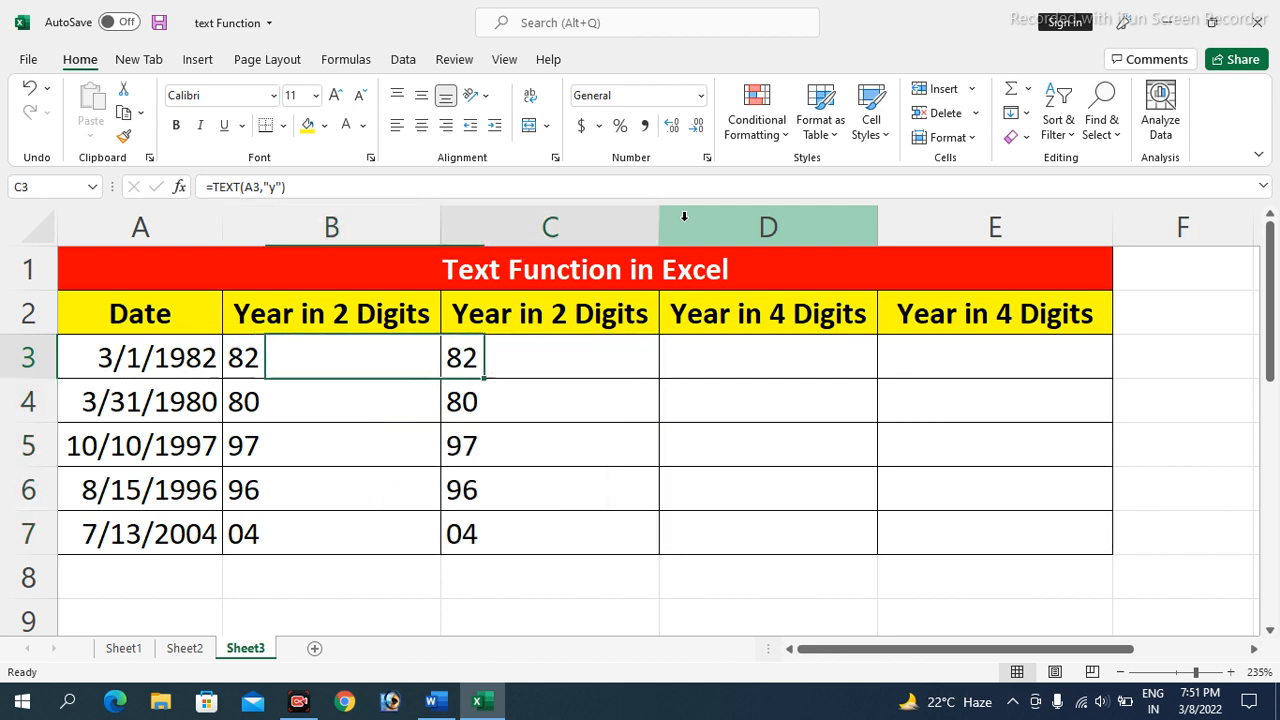
key("Right")
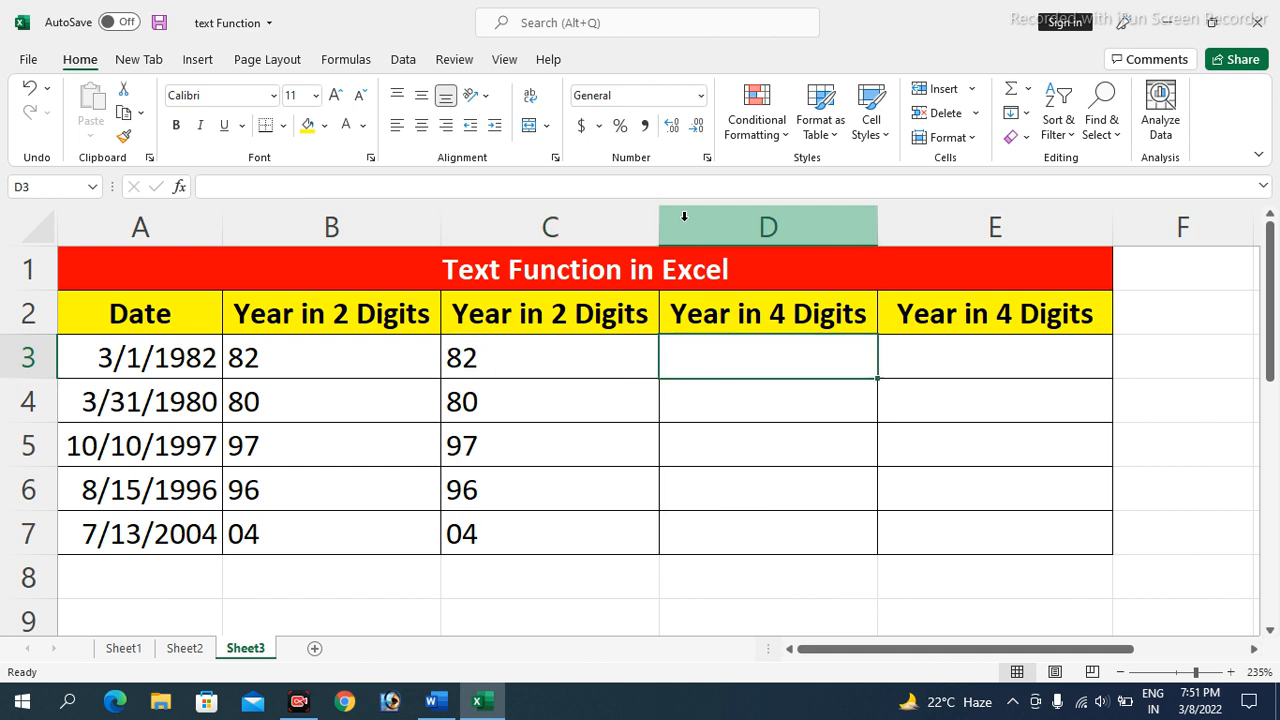
type("=")
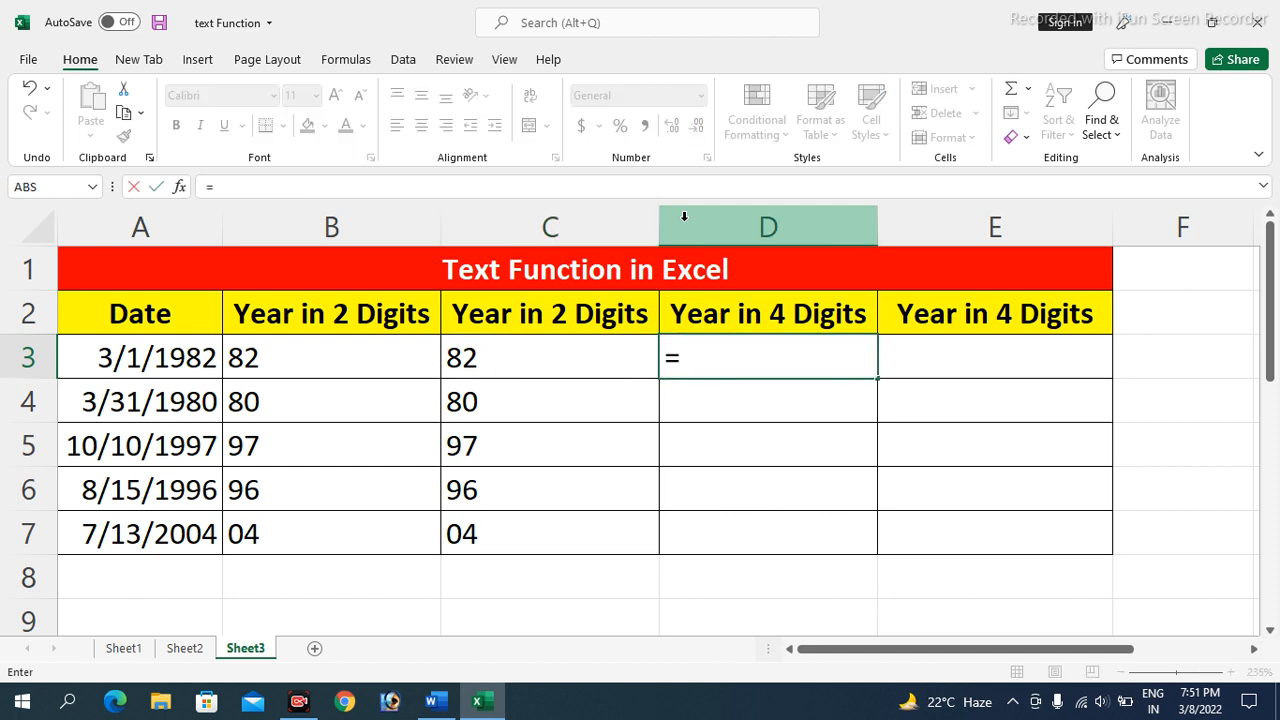
type("text(")
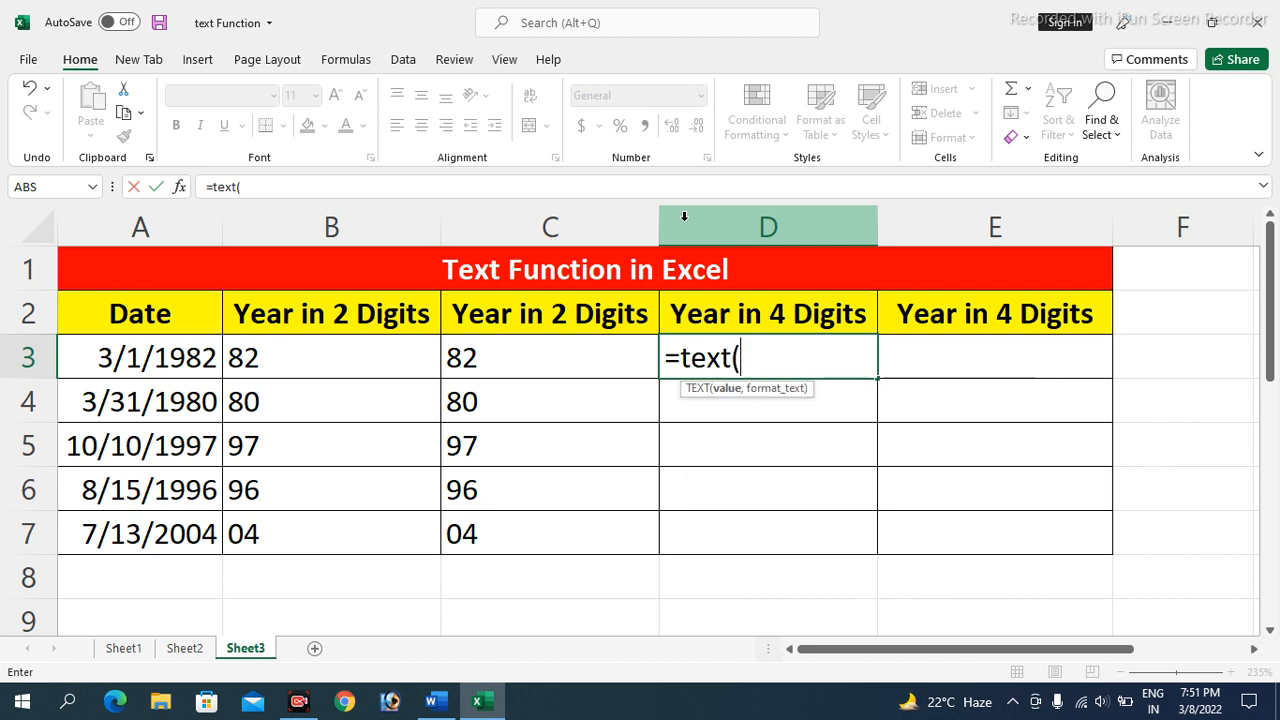
type("a3,")
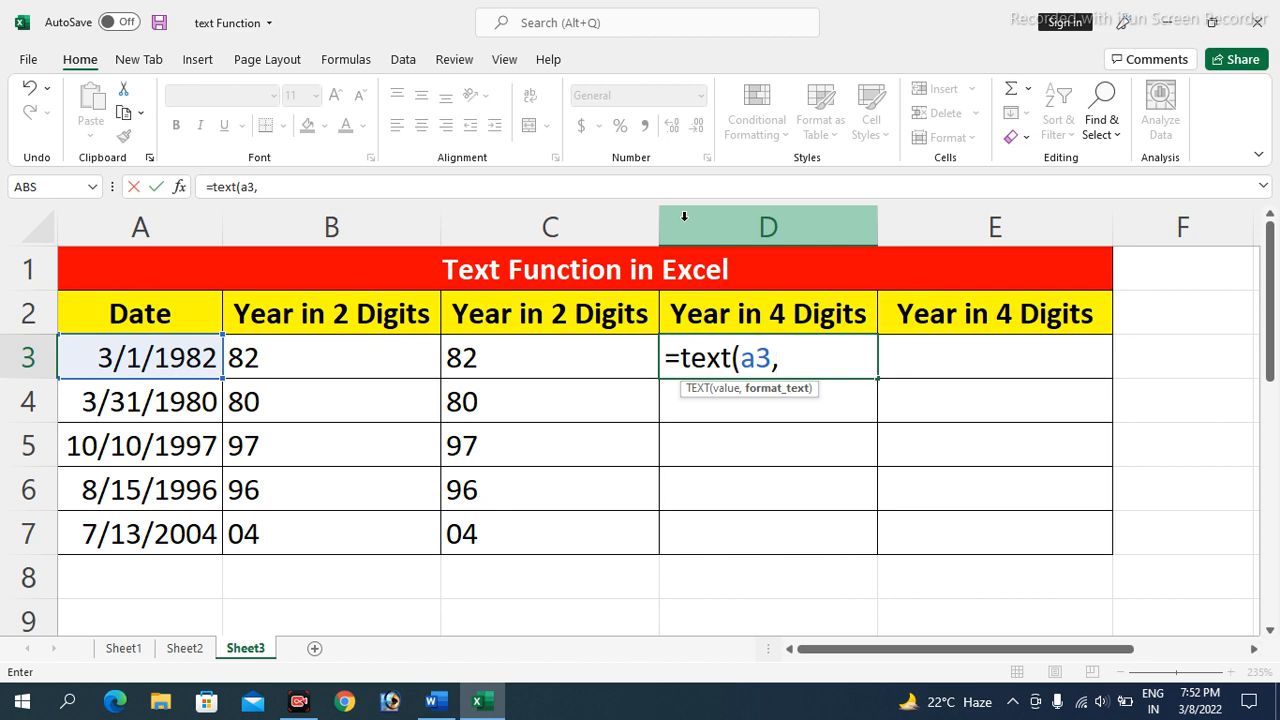
type("\"yyy\")")
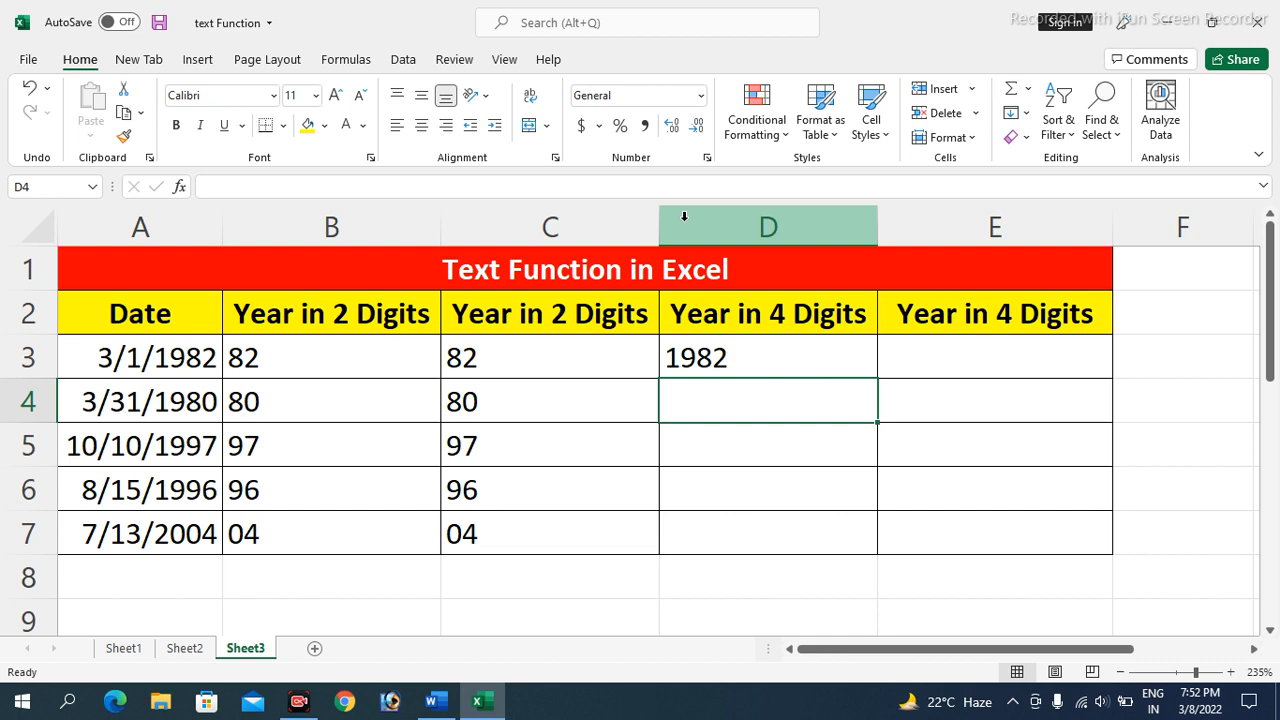
left_click_drag(768, 357, 768, 532)
key("ctrl+d")
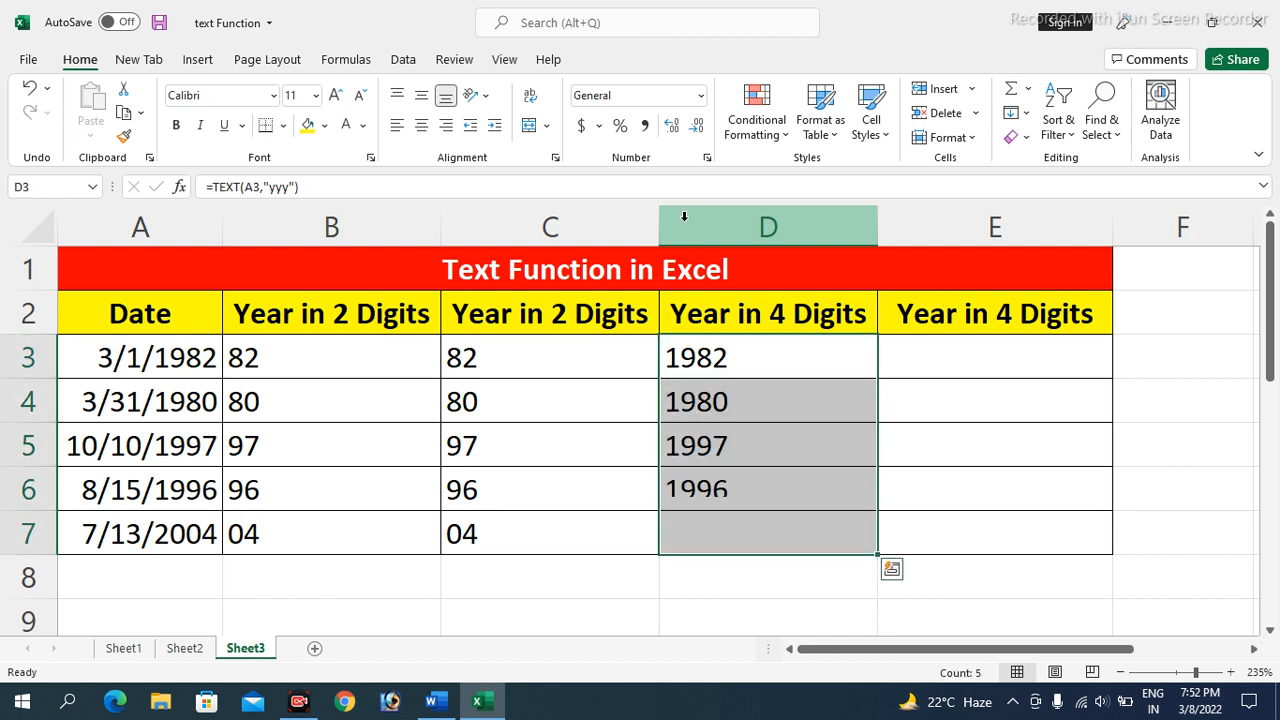
- Enter =TEXT(A3,"yyyy") in cell E3 for the four-digit year of the first date
key("Up")
key("Right")
key("Down")
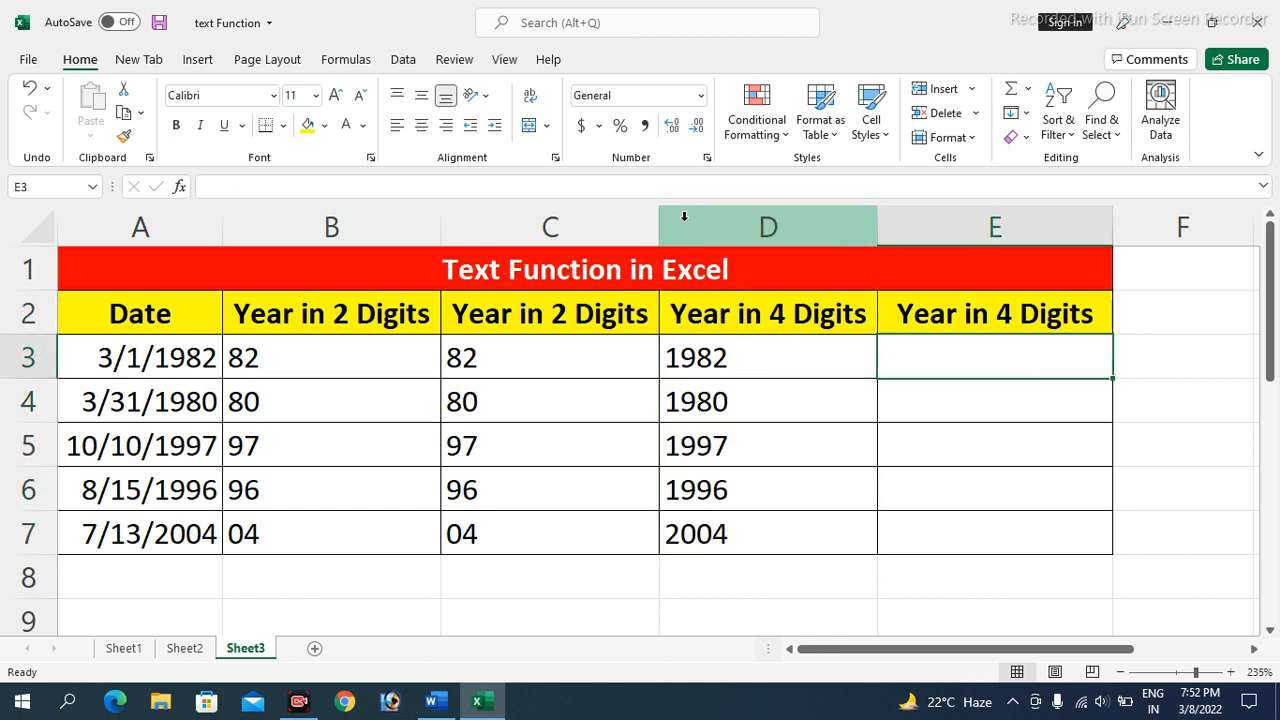
type("=text(")
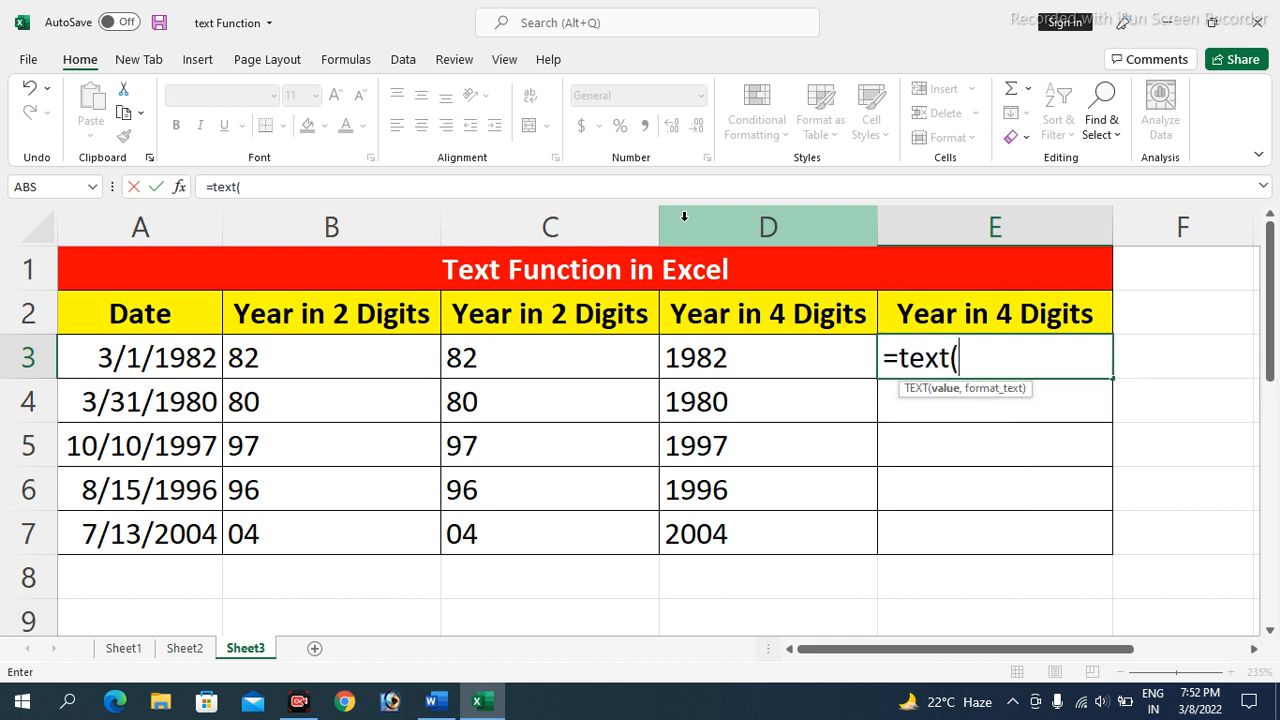
type("a")
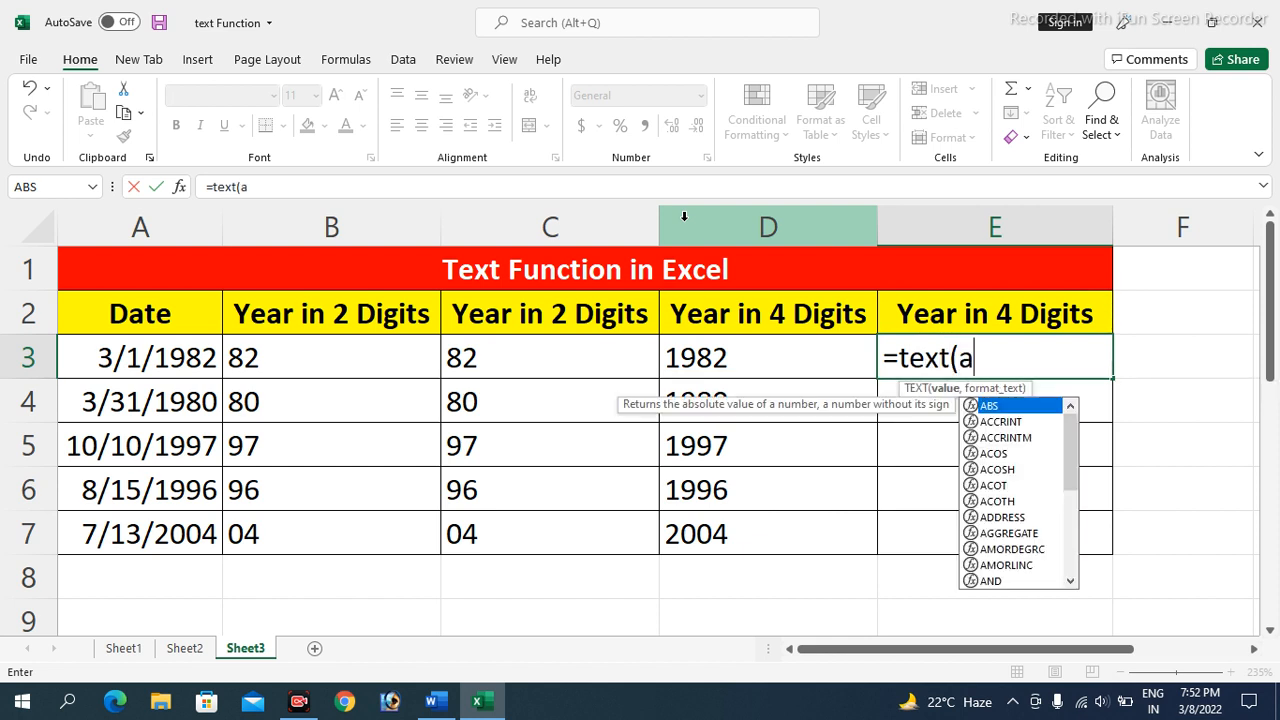
type("3,\"yyyy")
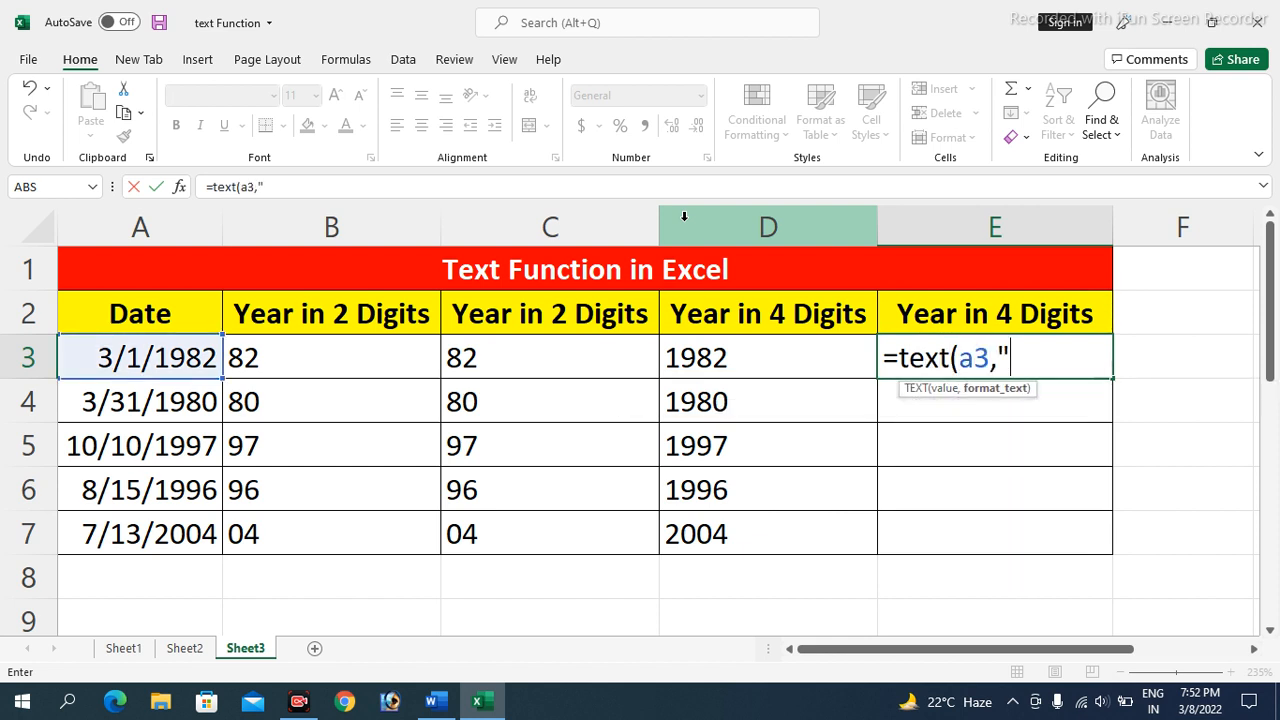
type("\")")
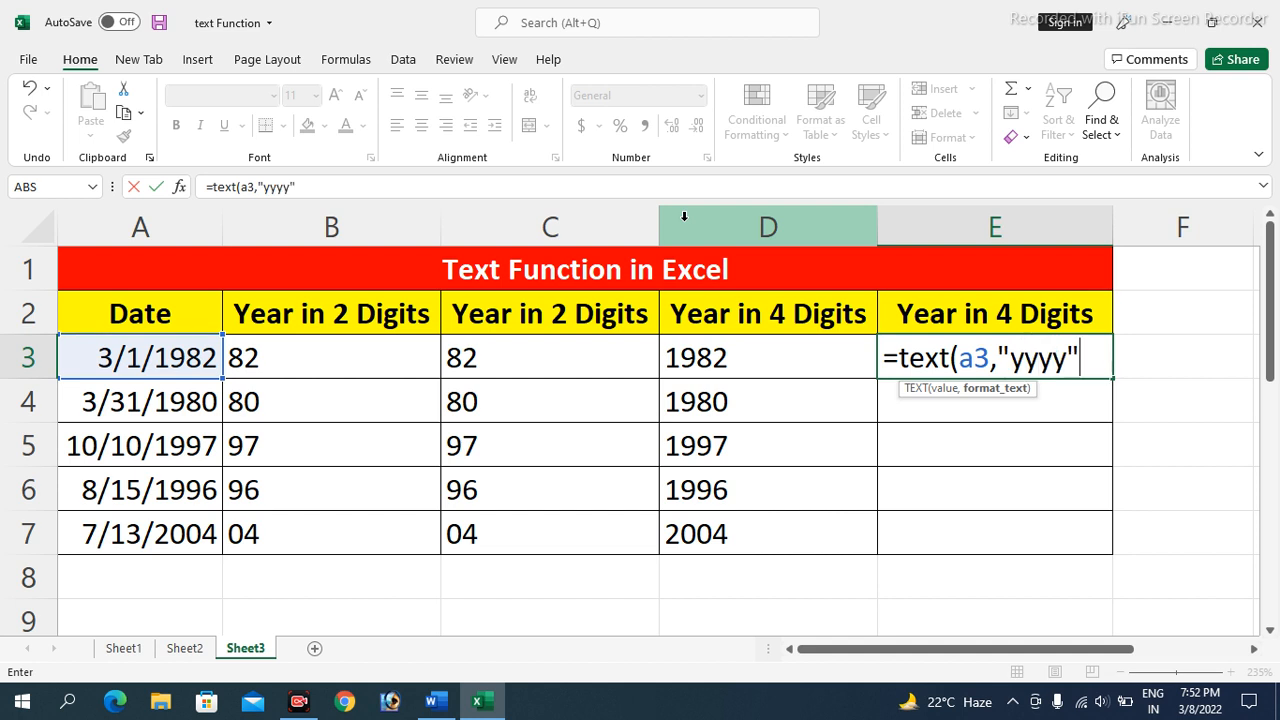
key("Return")
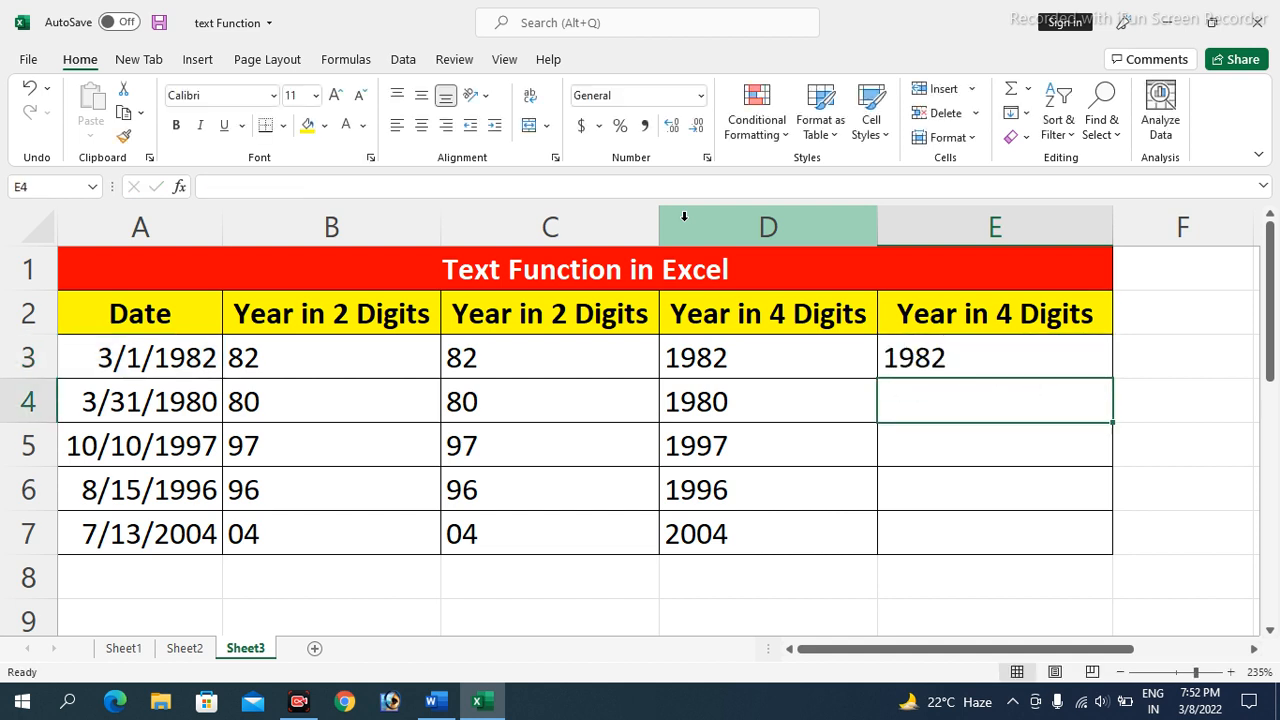
- Fill the "yyyy" year formula from E3 down through E7
key("Up")
key("shift+Down")
key("shift+Down")
key("shift+Down")
key("shift+Down")
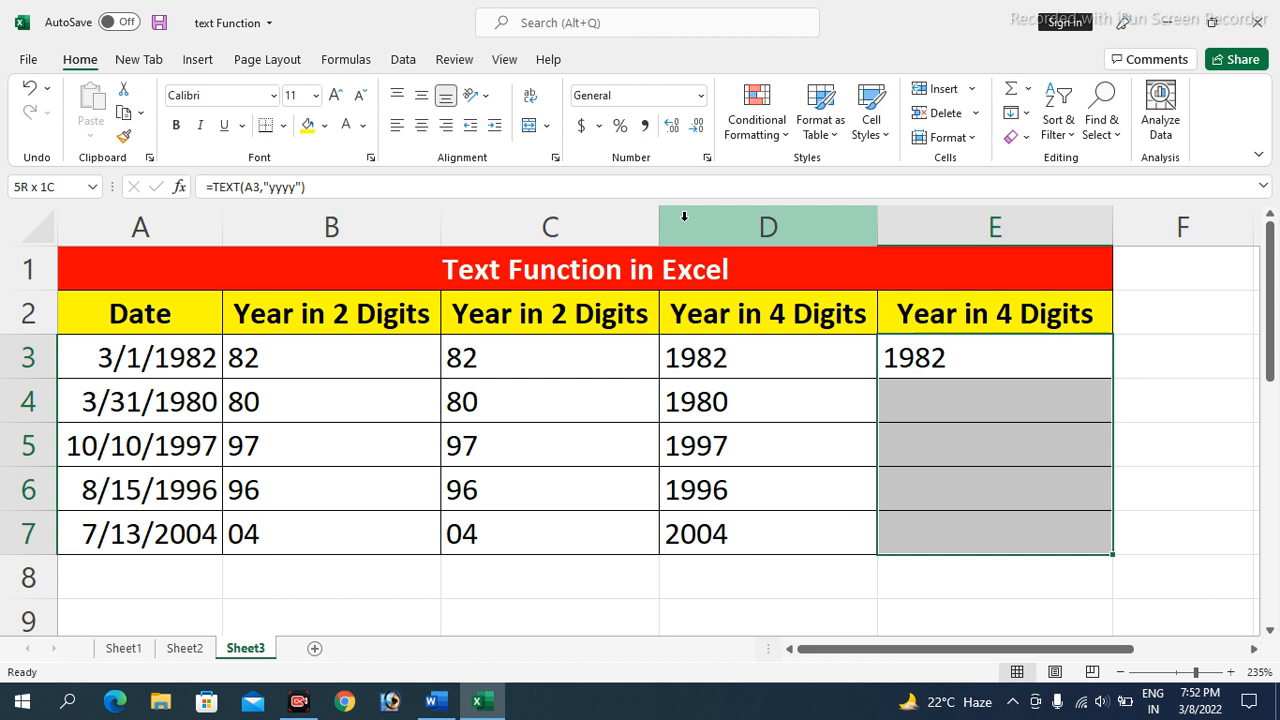
key("ctrl+d")
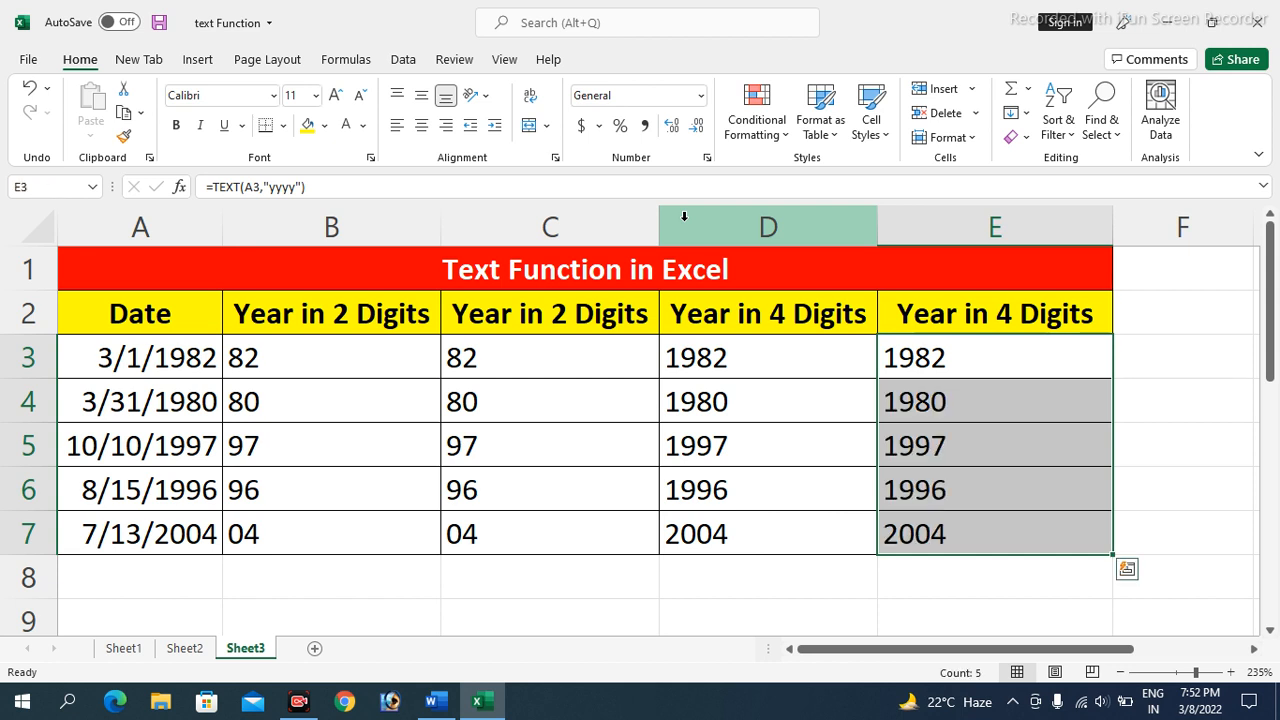
- Clear all the year formulas from the range B3:E7, keeping the dates in column A
key("Up")
key("Left")
key("Left")
key("Left")
key("Left")
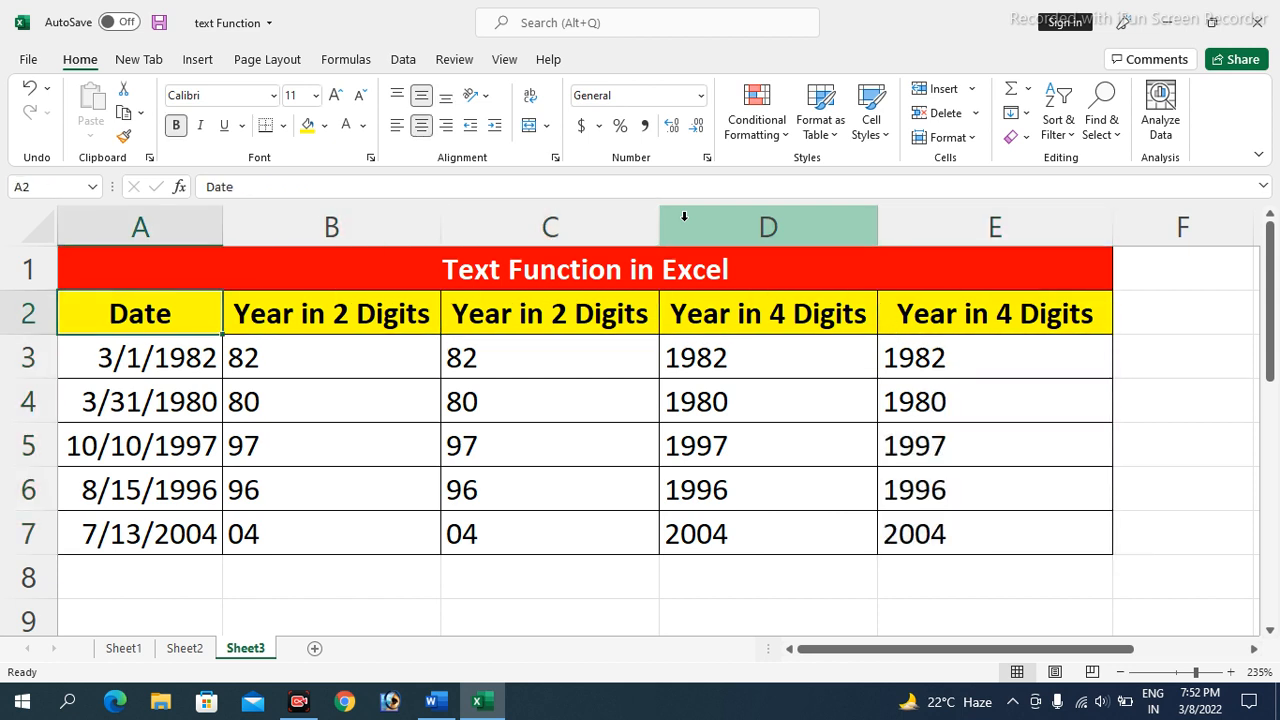
key("Right")
key("shift+Right")
key("shift+Right")
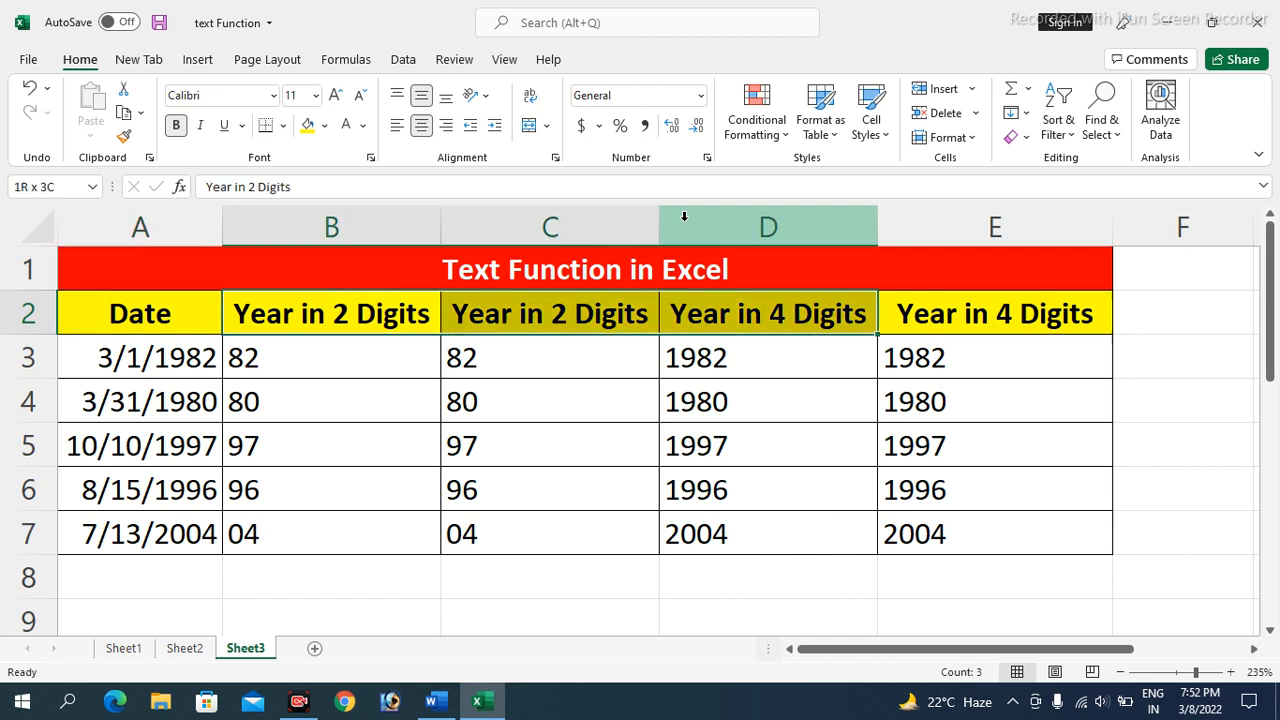
key("shift+Right")
key("shift+Right")
key("shift+Left")
key("Down")
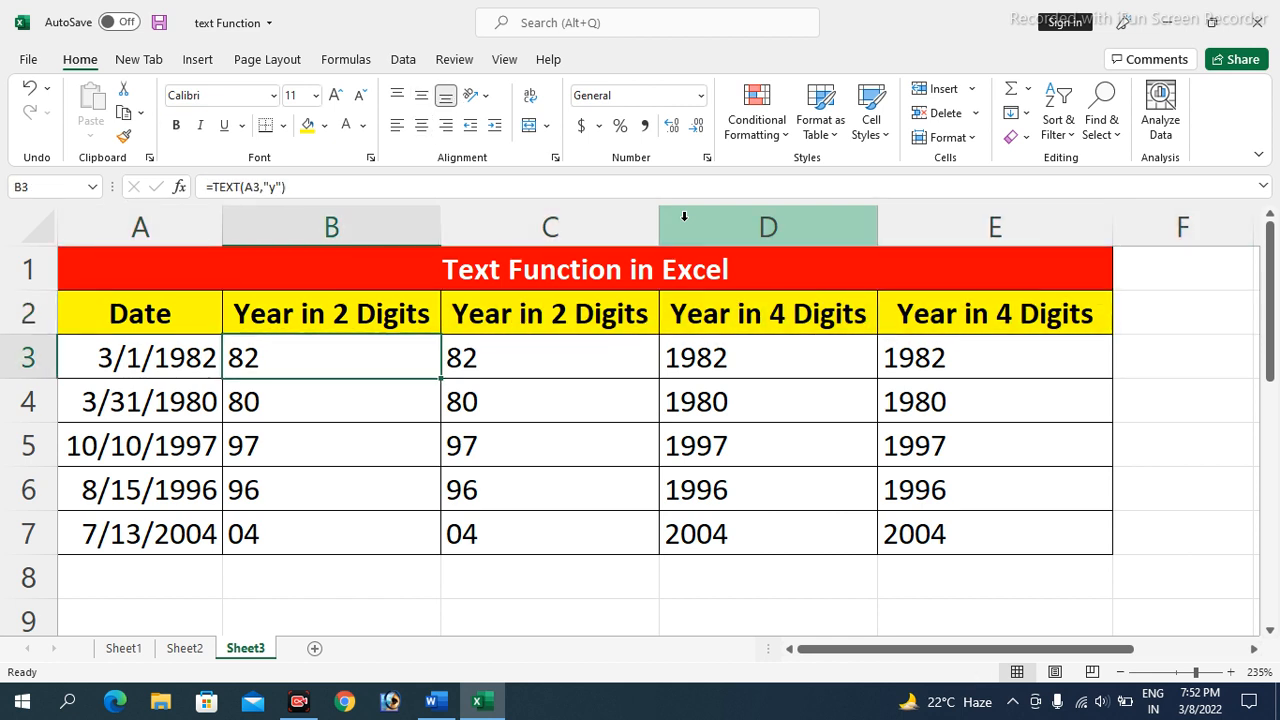
key("shift+Right")
key("shift+Right")
key("shift+Right")
key("shift+Right")
key("shift+Left")
key("shift+Down")
key("shift+Down")
key("shift+Down")
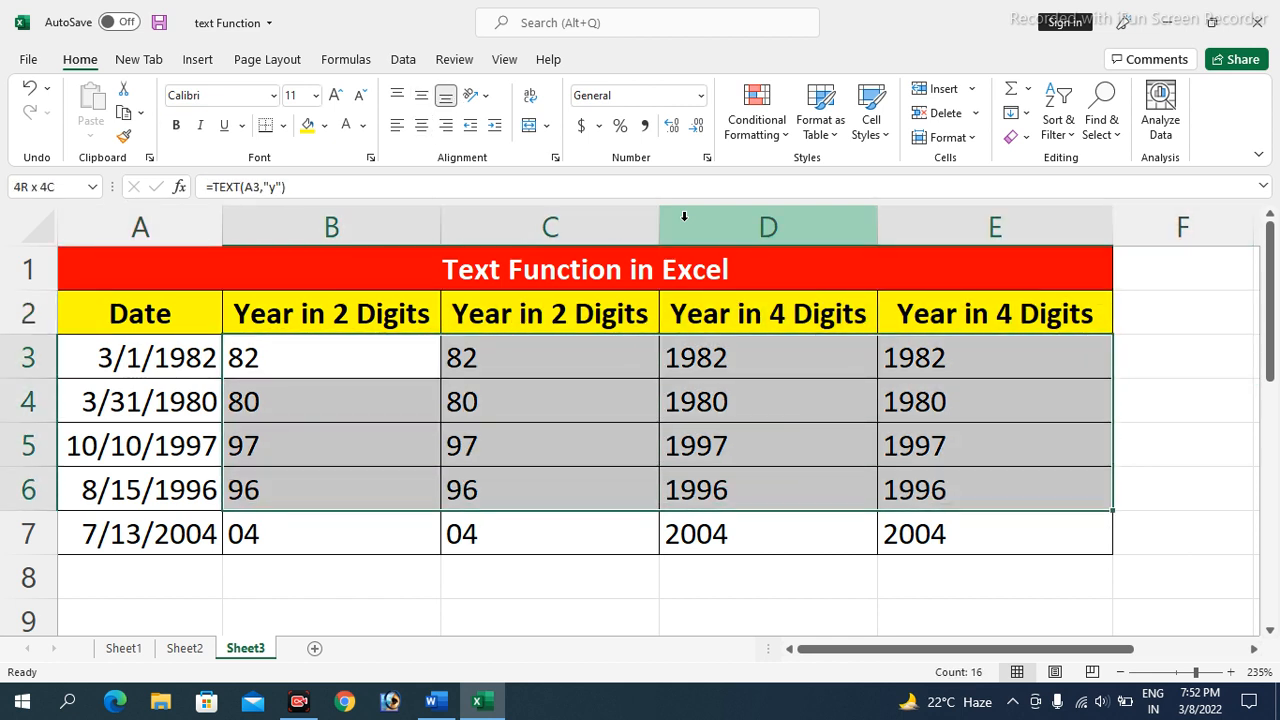
key("shift+Down")
key("Delete")
- Clear the four year headings from the header cells B2:E2
key("Up")
key("Right")
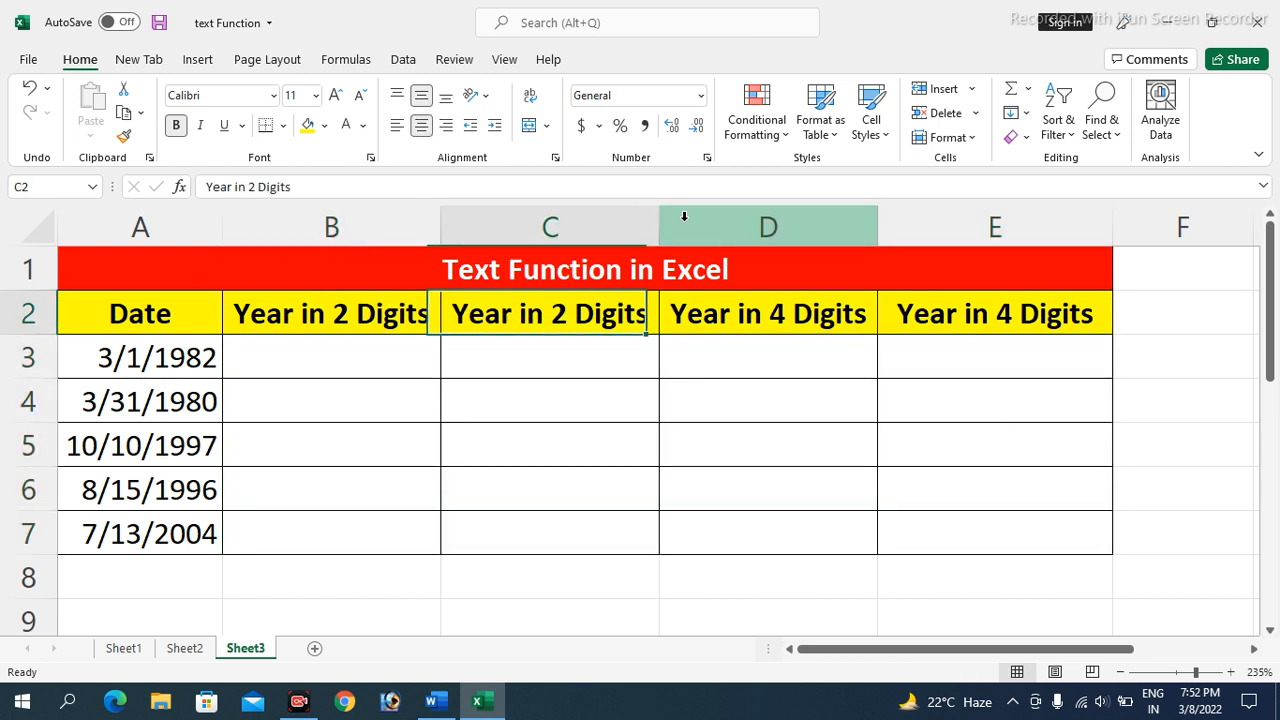
key("Left")
key("shift+Right")
key("shift+Right")
key("shift+Right")
key("shift+Right")
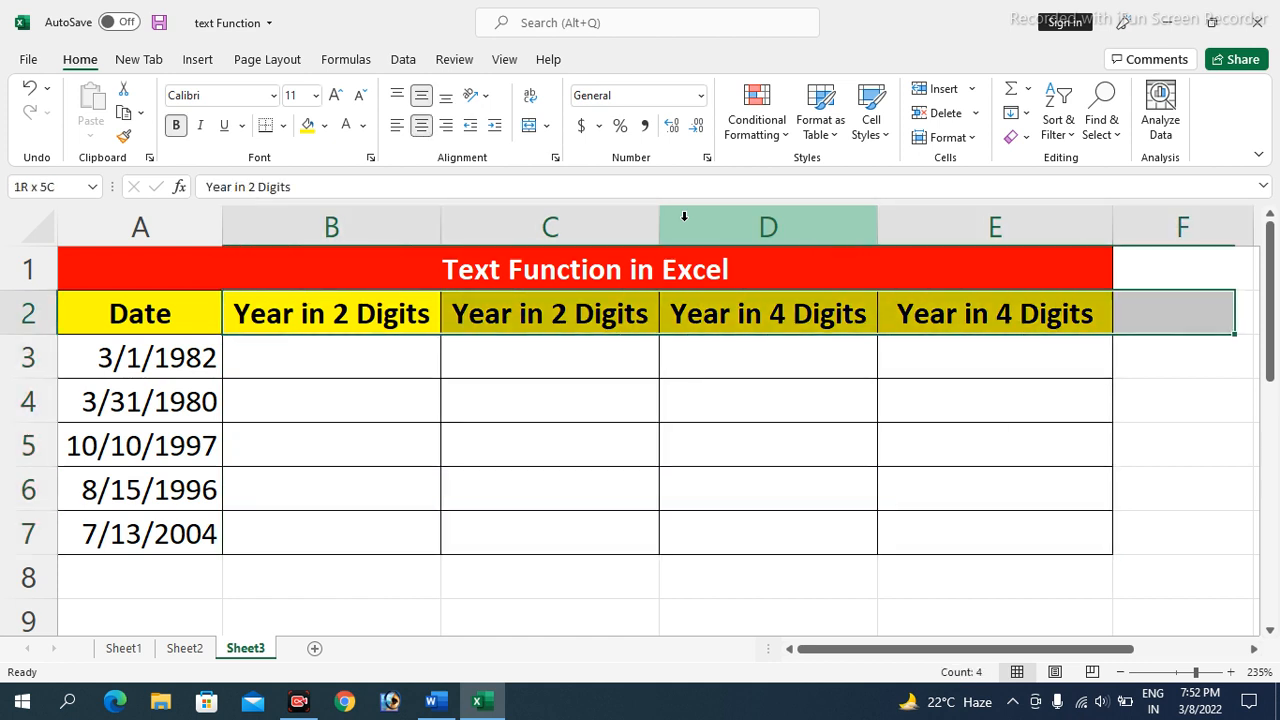
key("shift+Left")
key("Delete")
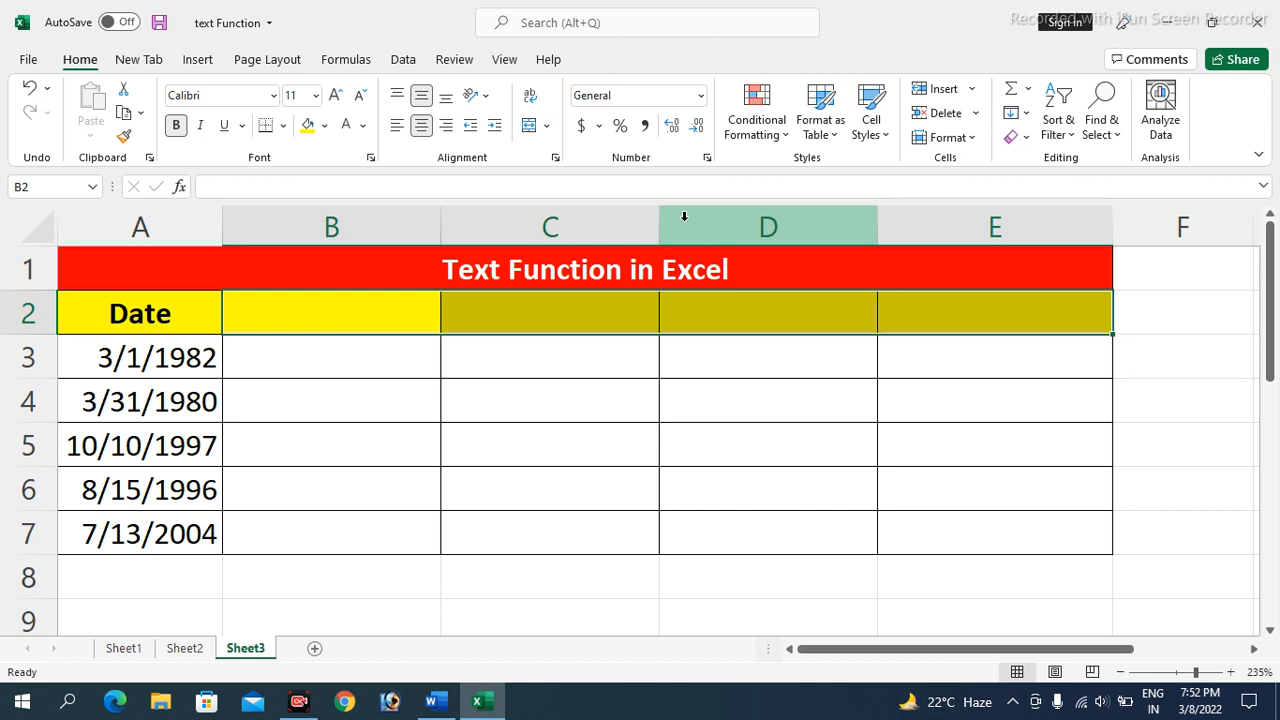
- Enter =TEXT(A3,"mmm dd,yyyy") in cell B3 to show the first date as short month, day and year
key("Left")
key("Right")
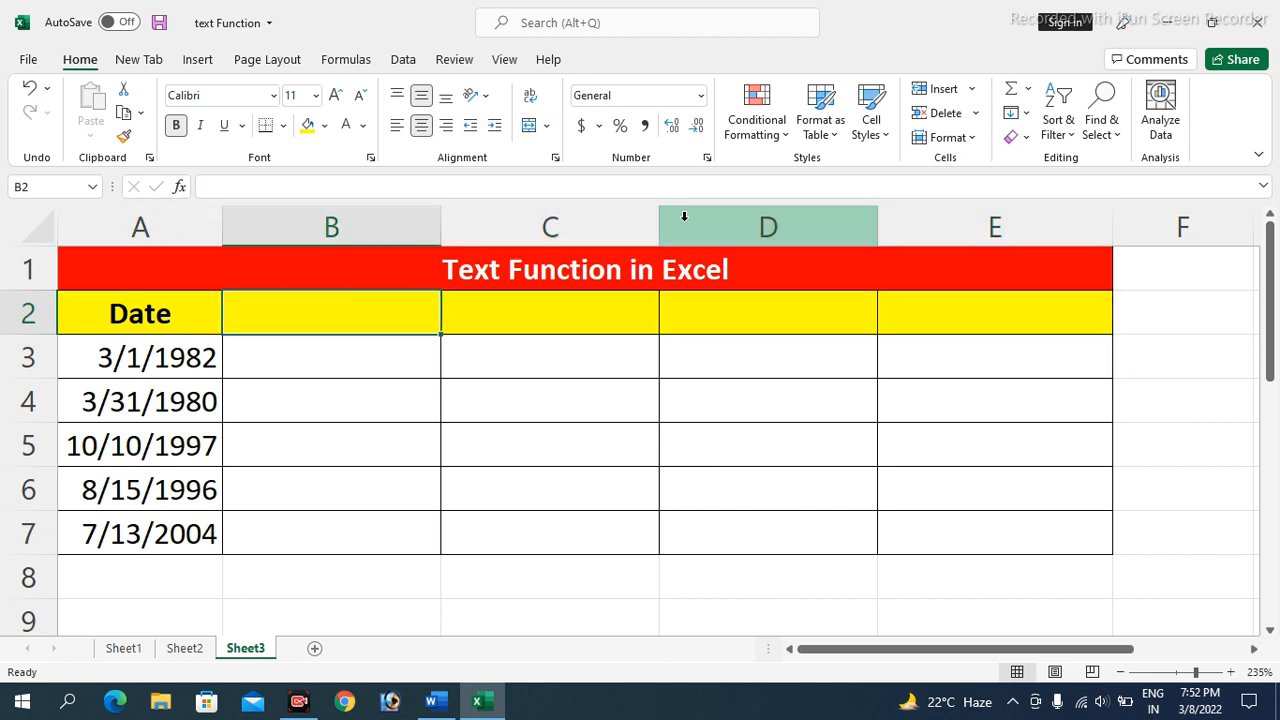
key("Down")
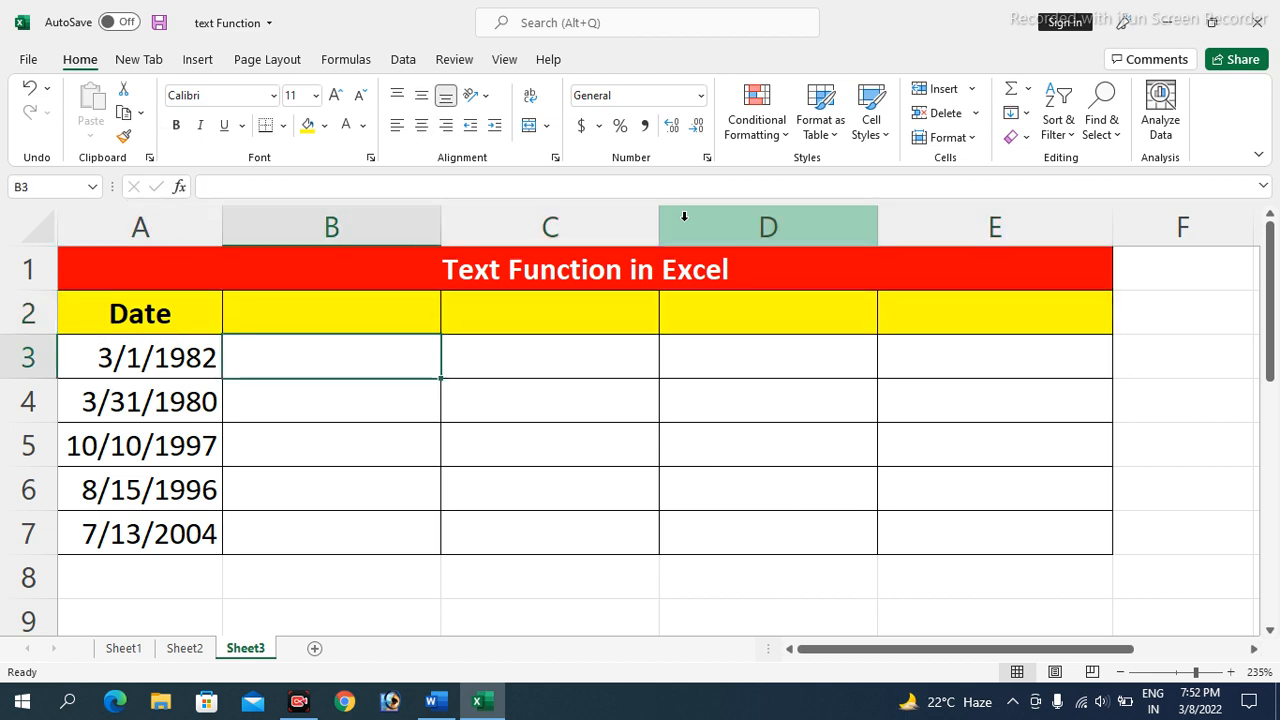
type("=te")
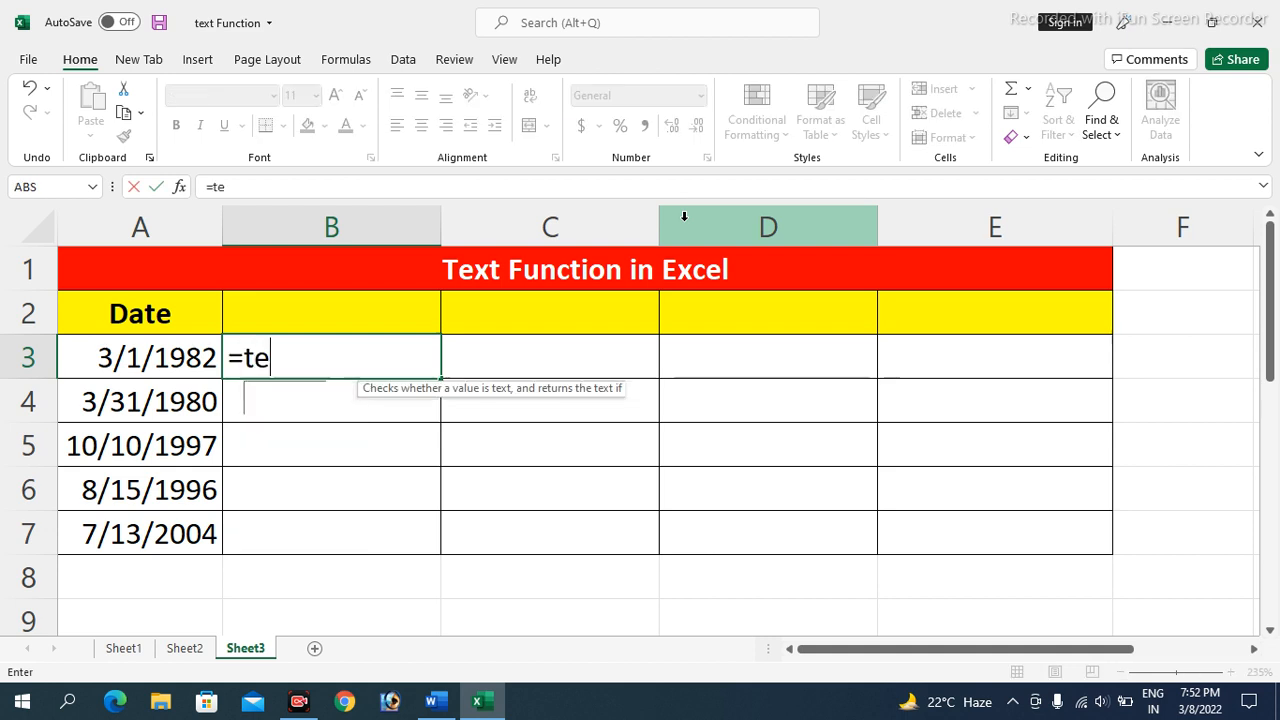
type("xt(")
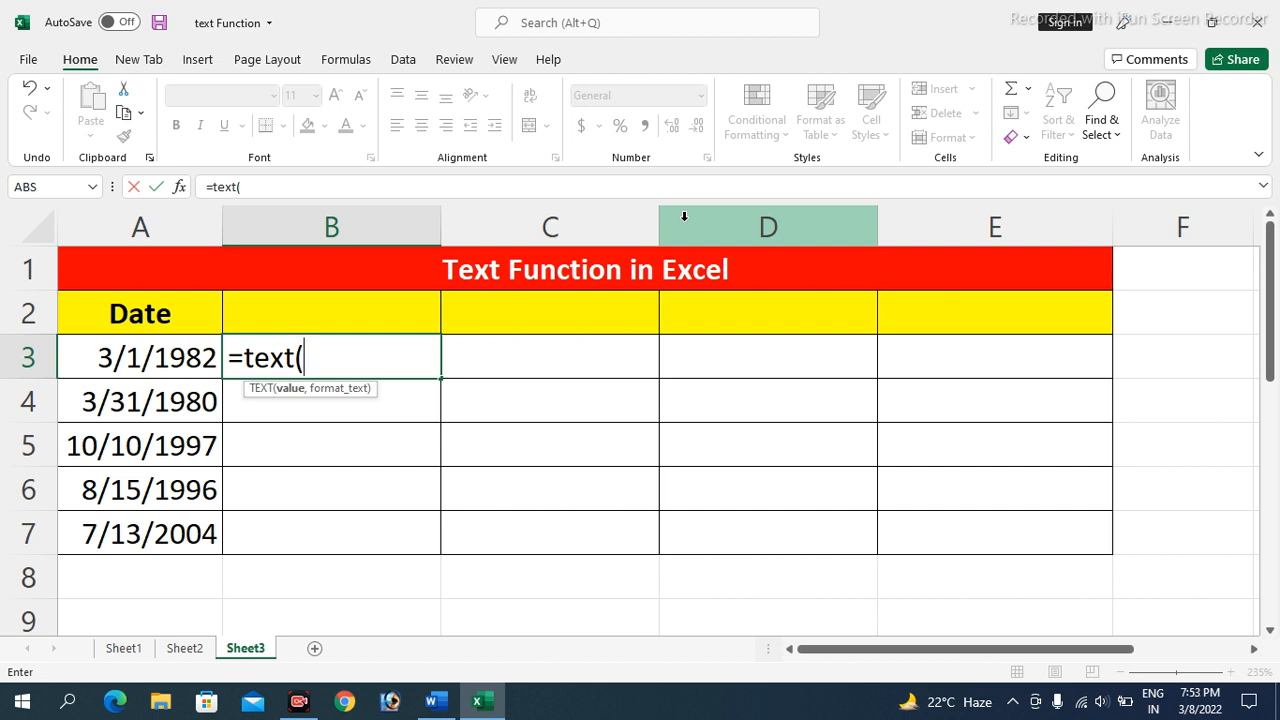
type("\"")
key("BackSpace")
type("a3")
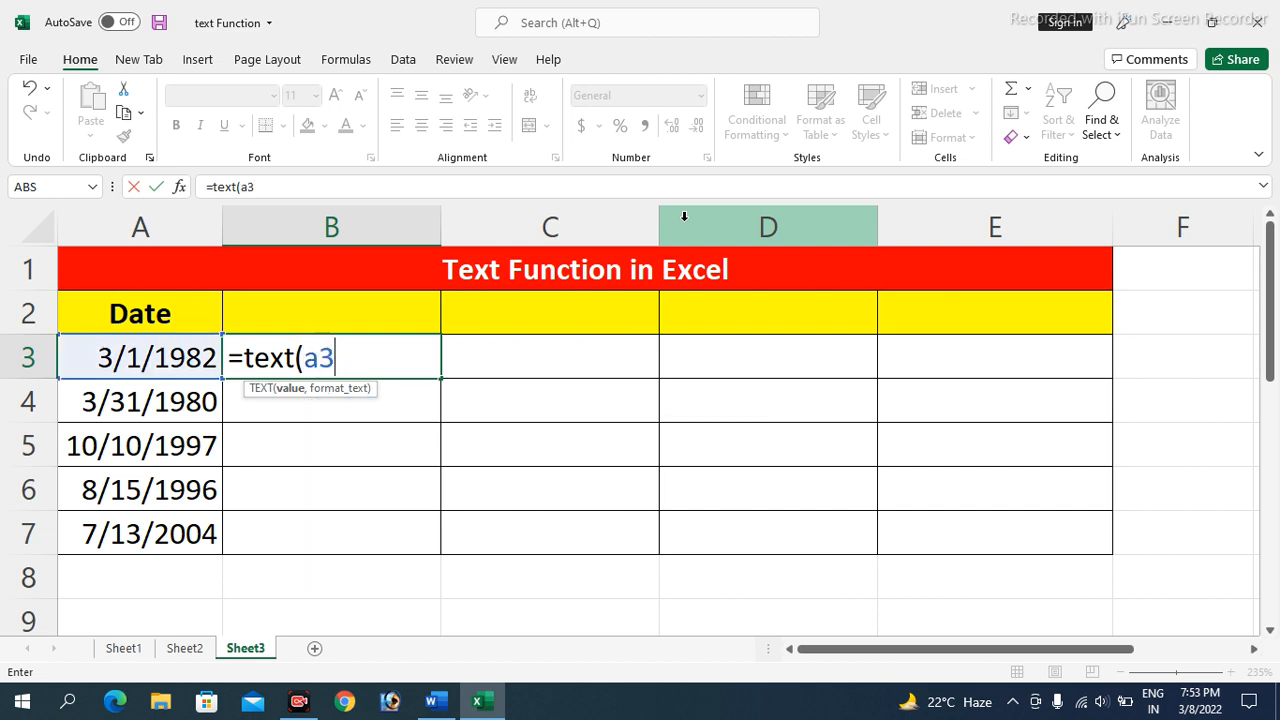
type(",")
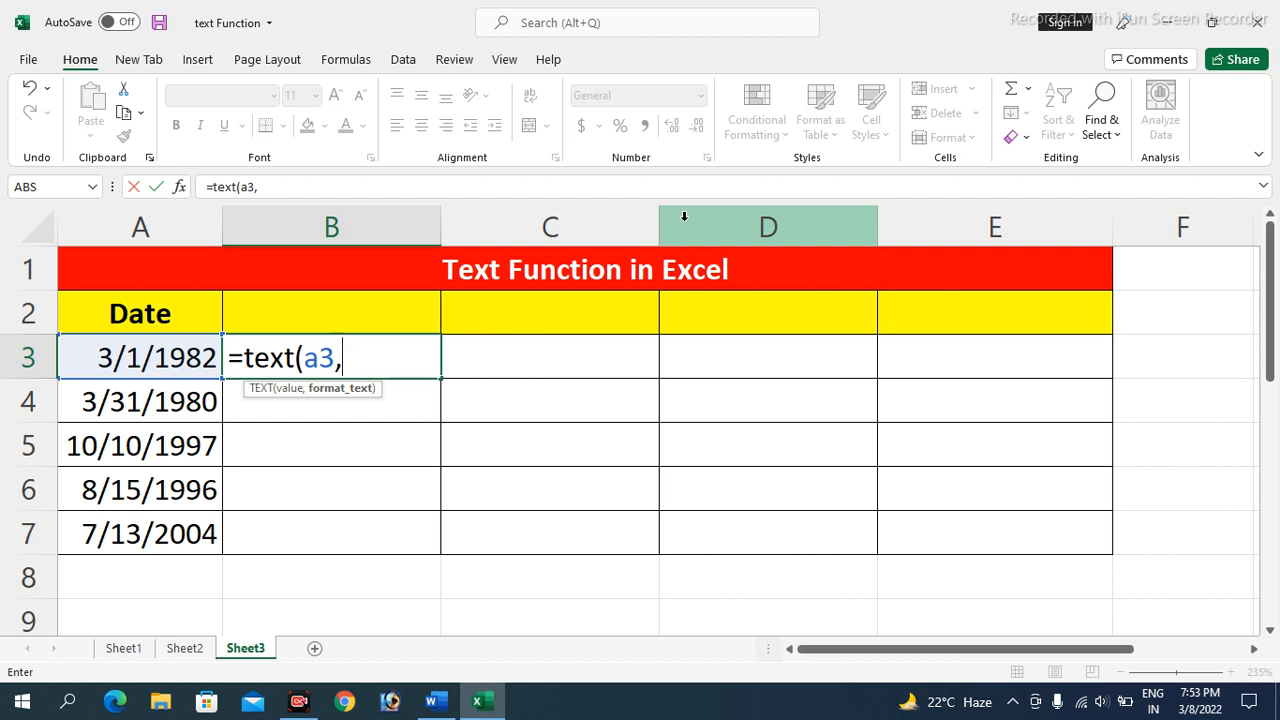
type("\"mmm")
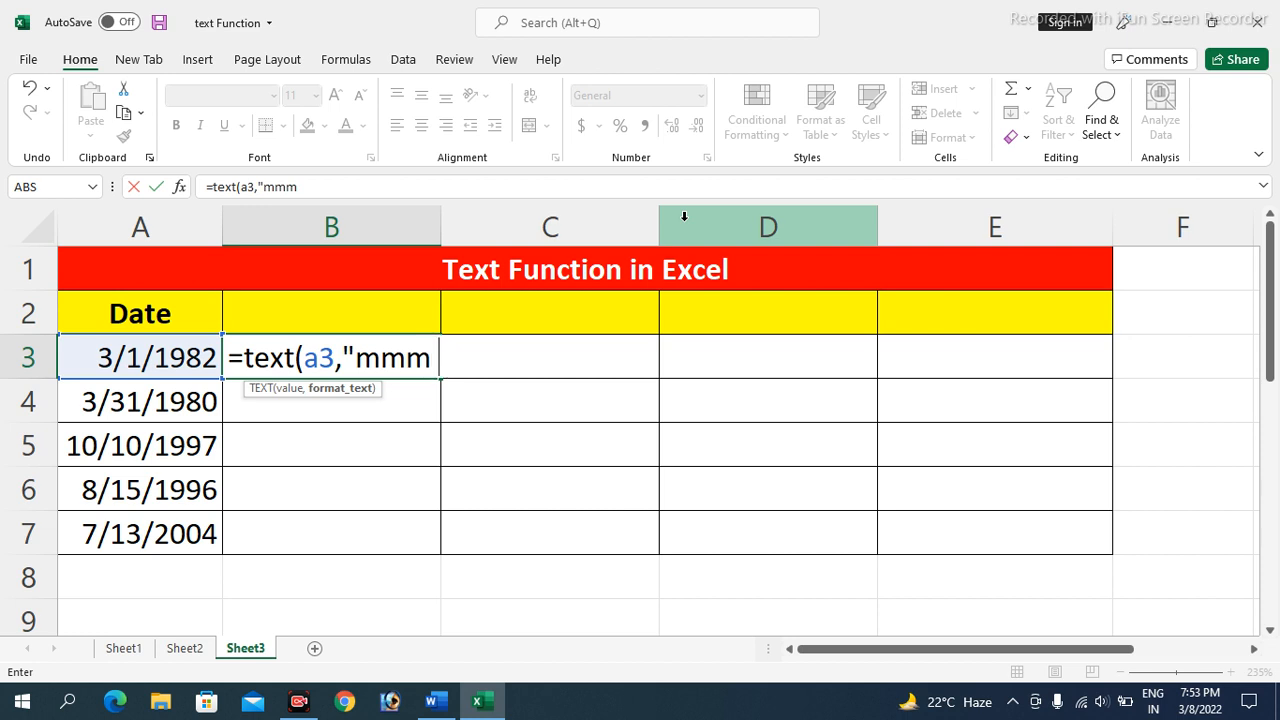
type("dd,y")
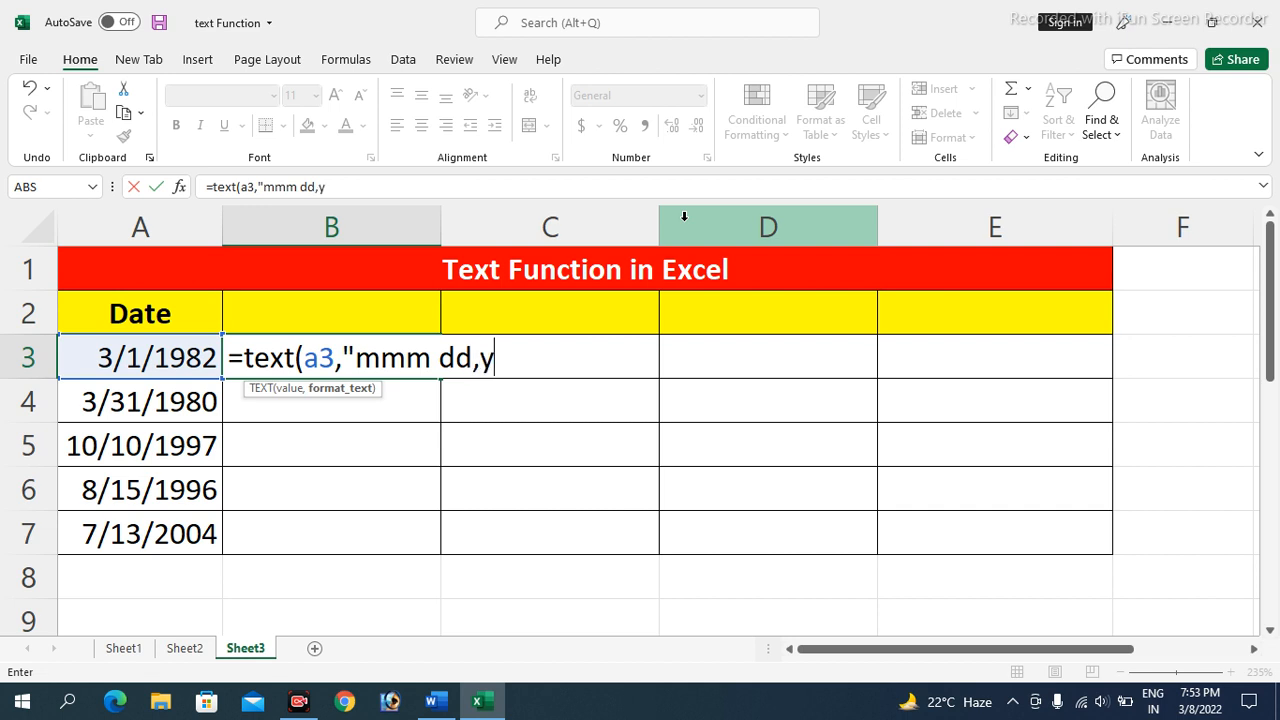
type("yyy\"")
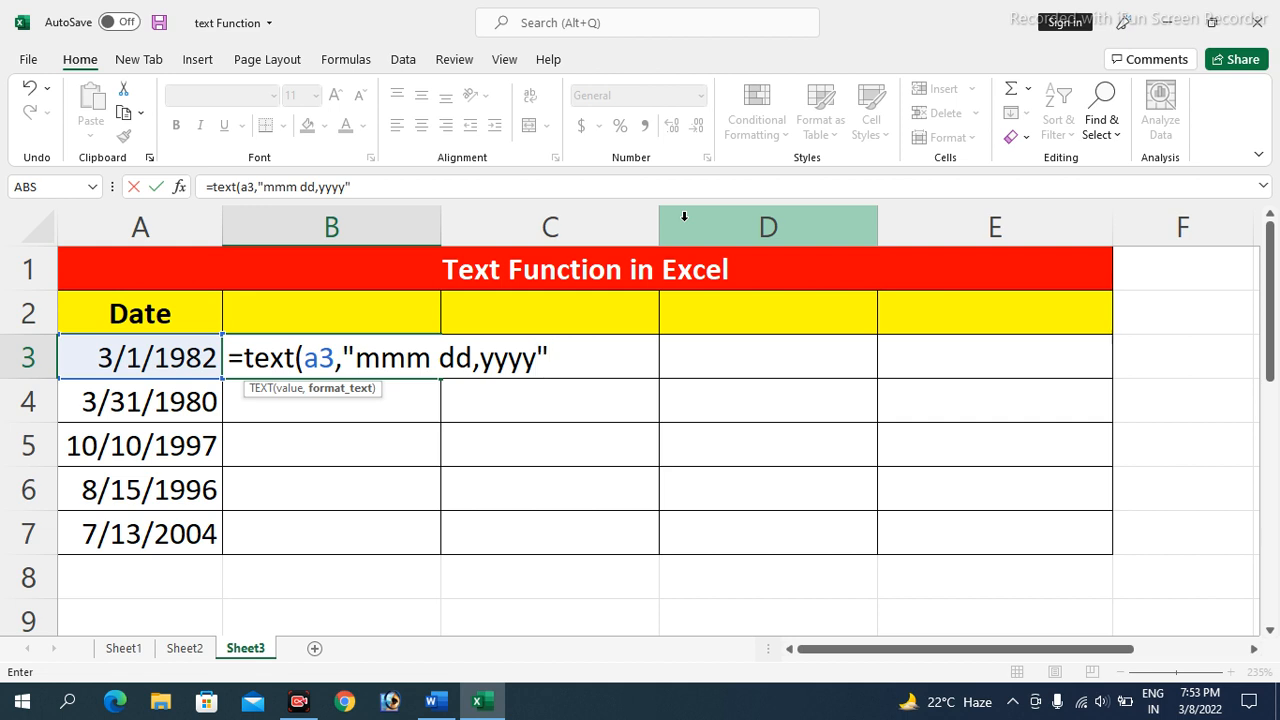
type(")")
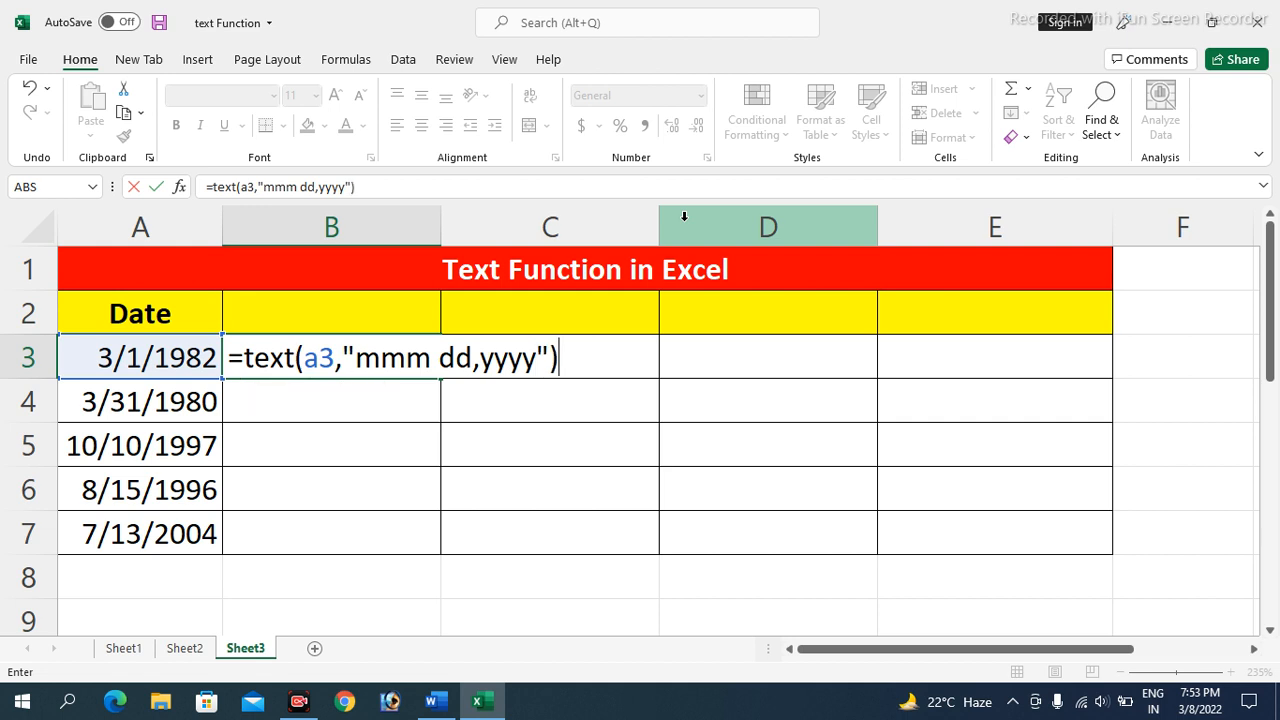
key("Return")
- Fill the "mmm dd,yyyy" date formula from B3 down through B7
key("Up")
key("shift+Down")
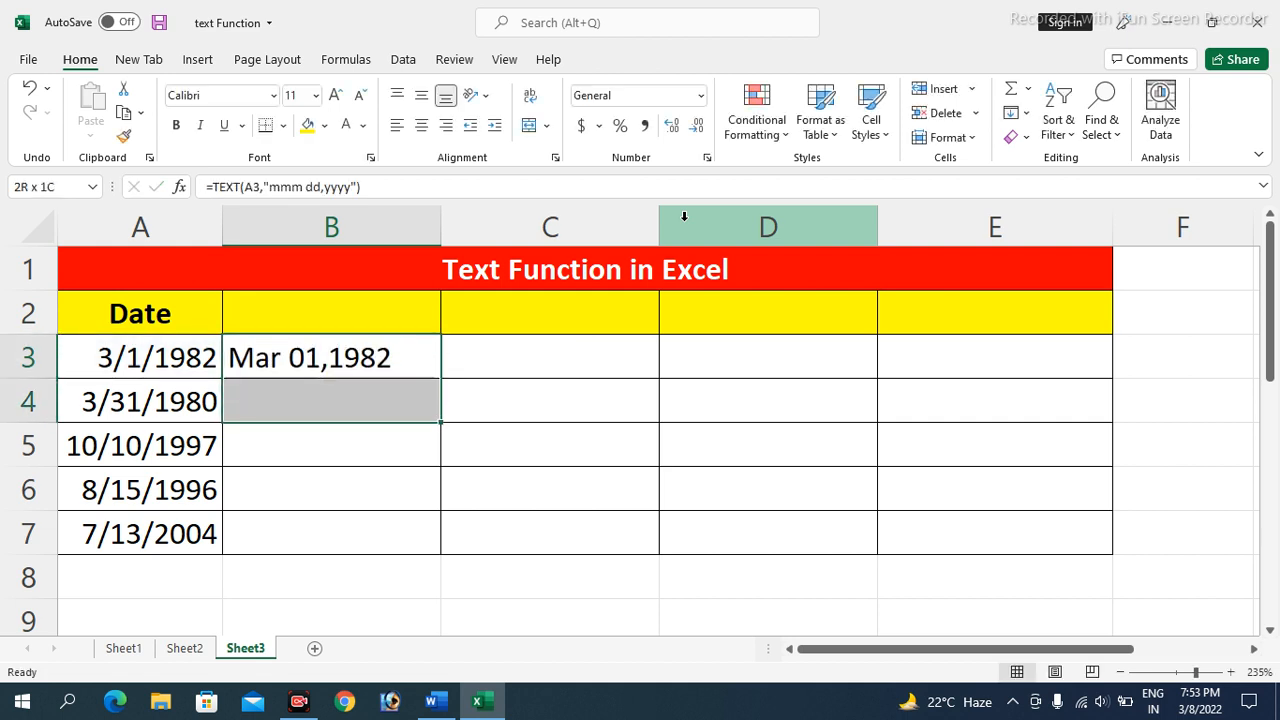
key("shift+Down")
key("shift+Down")
key("shift+Down")
key("ctrl+d")
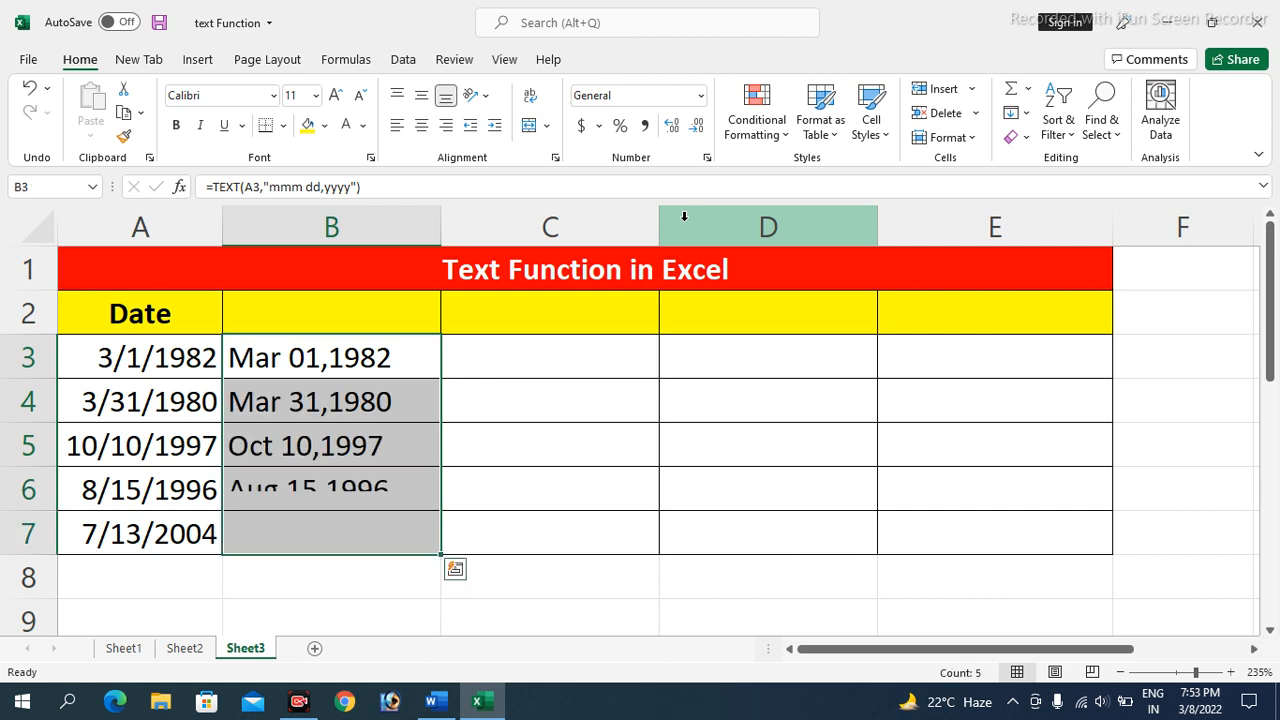
- Enter =TEXT(A3,"mmmm dd,yyyy") in cell C3 to show the first date with its full month name, day and year
key("shift+Up")
key("shift+Up")
key("shift+Up")
key("shift+Up")
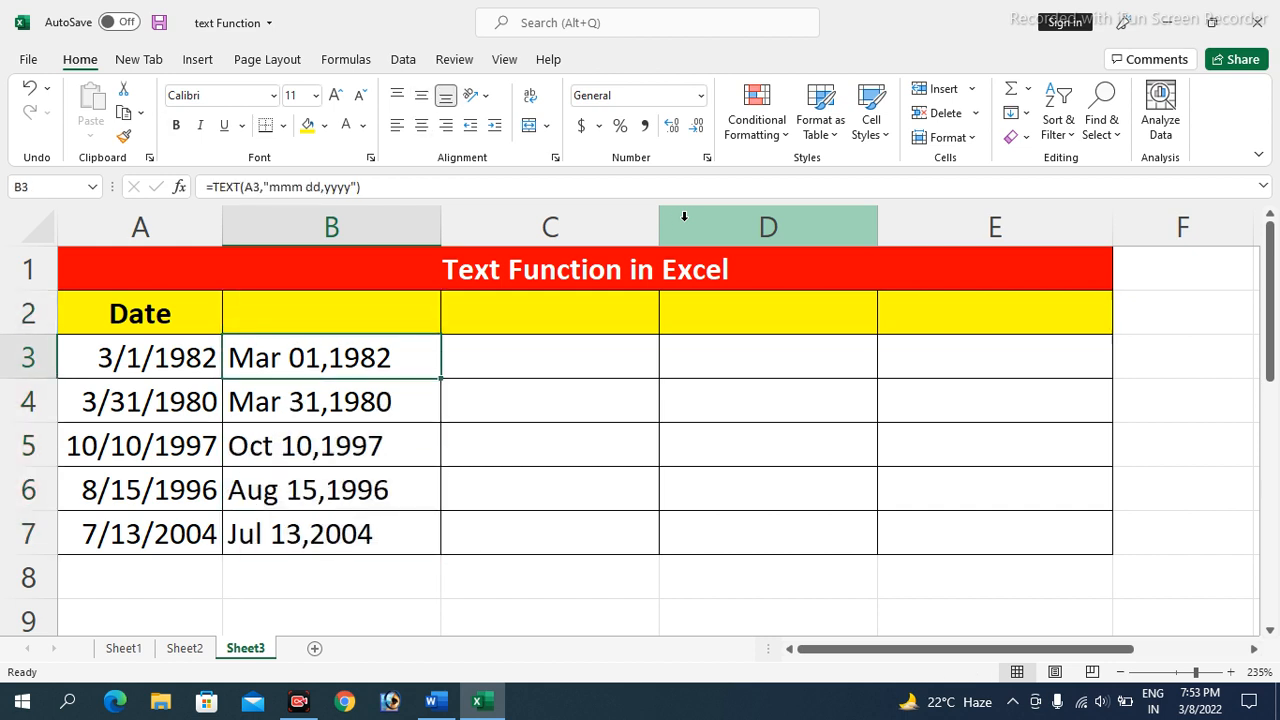
key("Right")
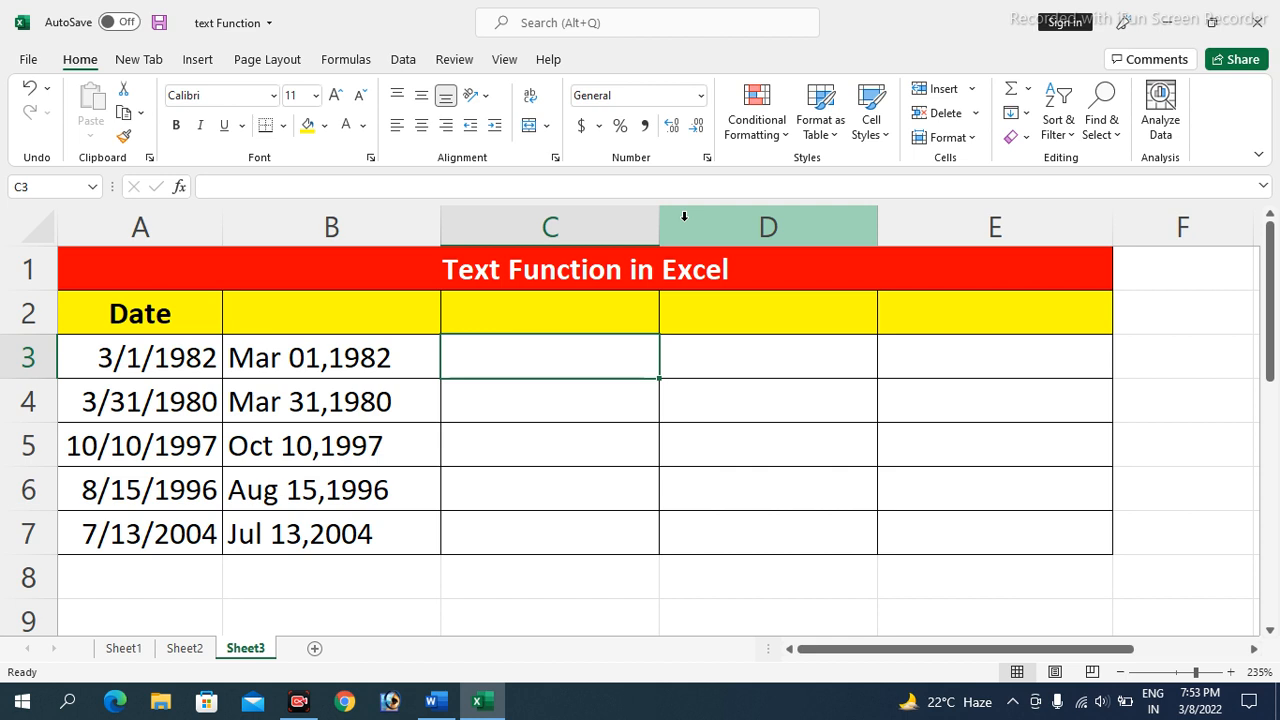
type("=text(")
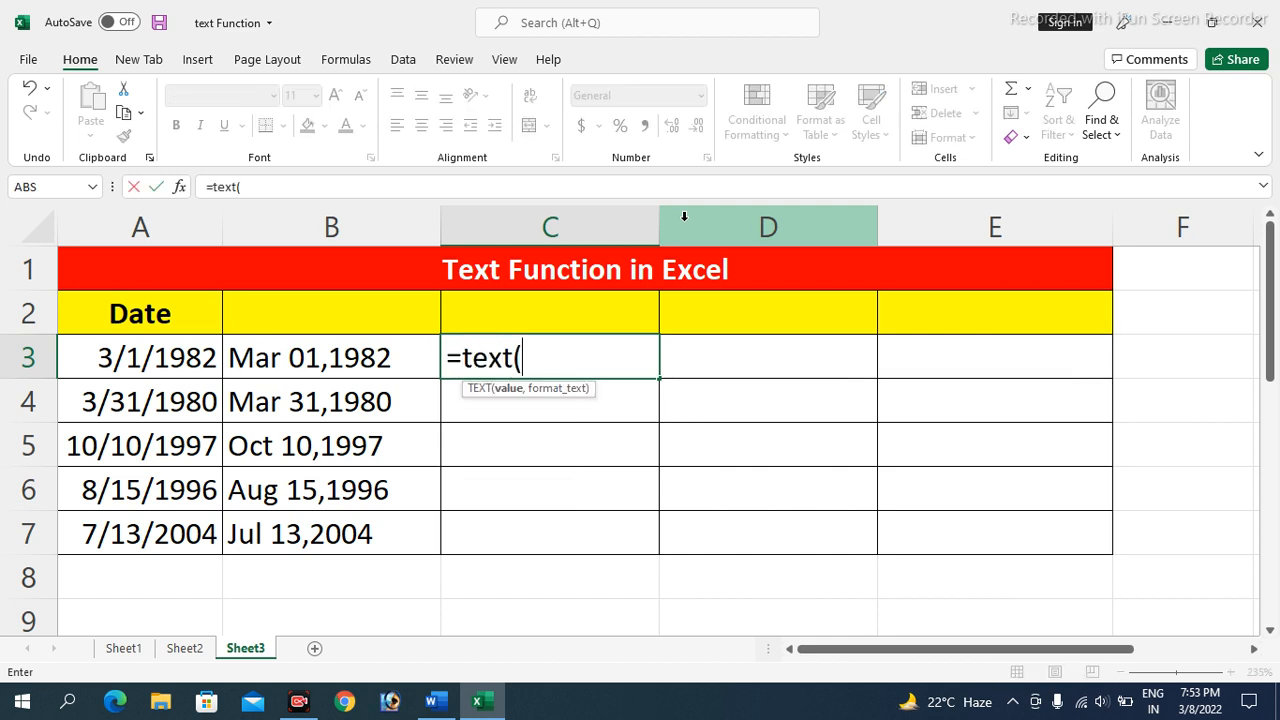
type("a3")
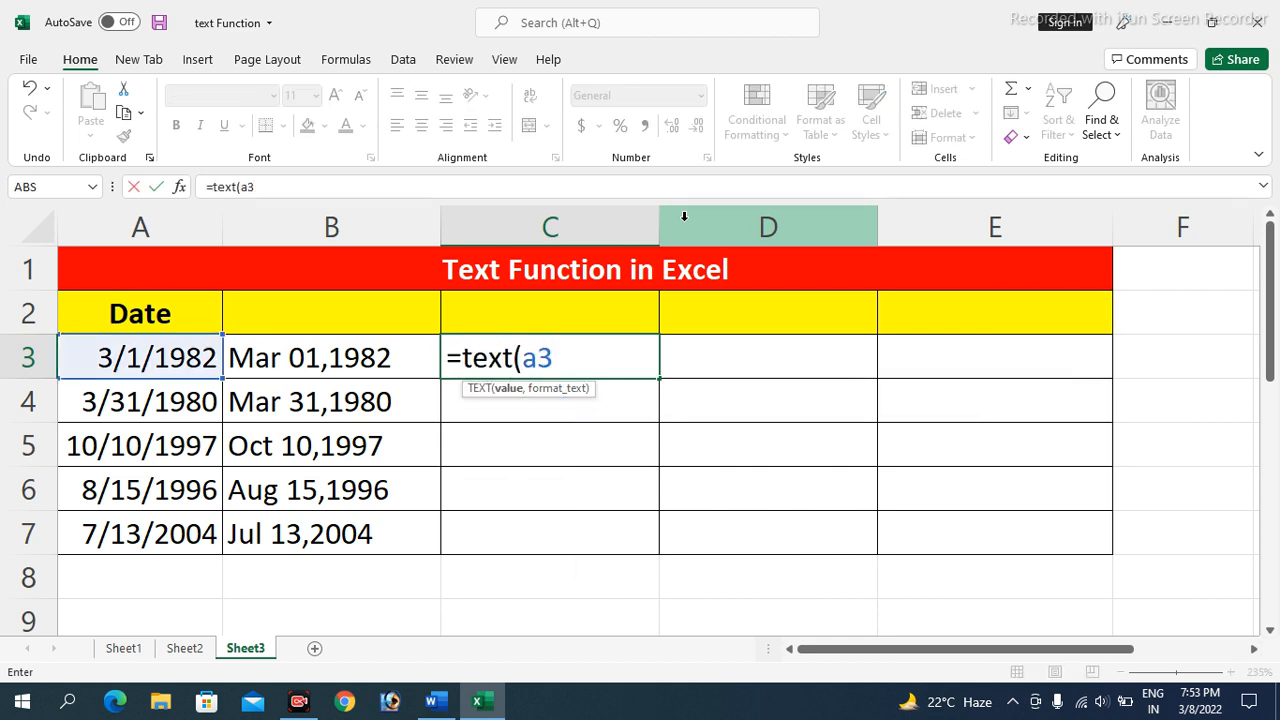
type(",\"")
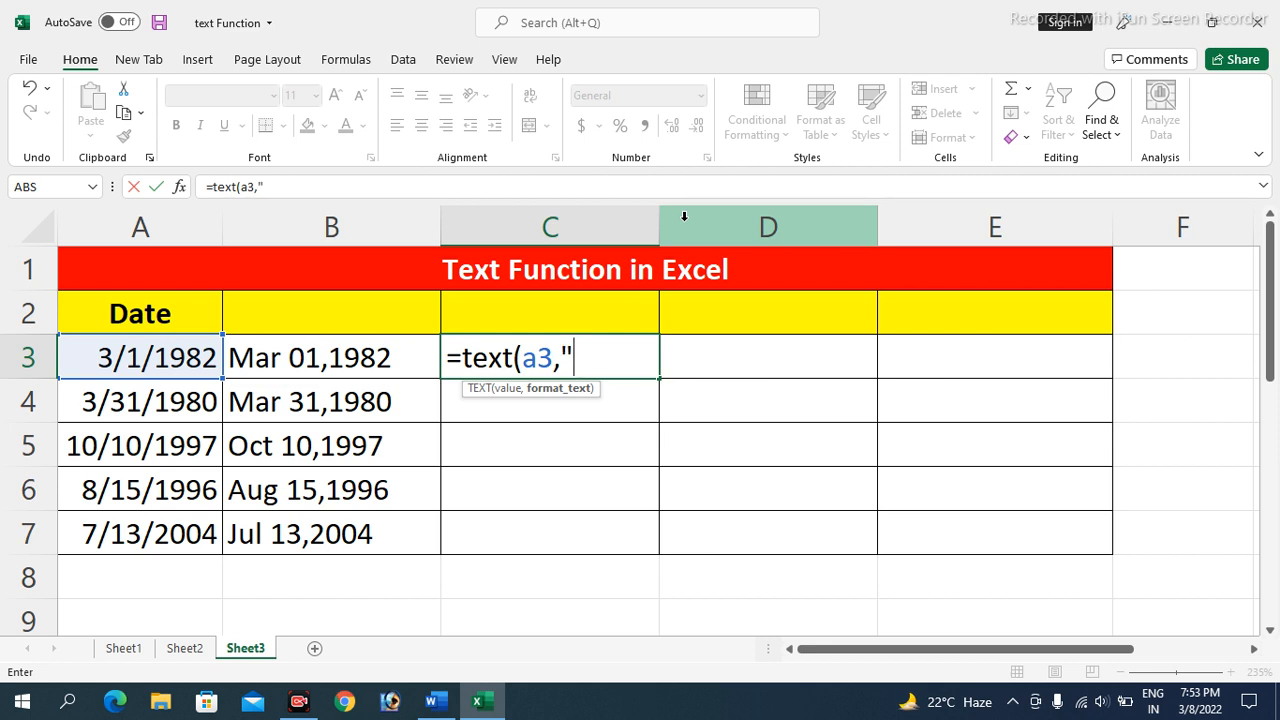
type("mmm")
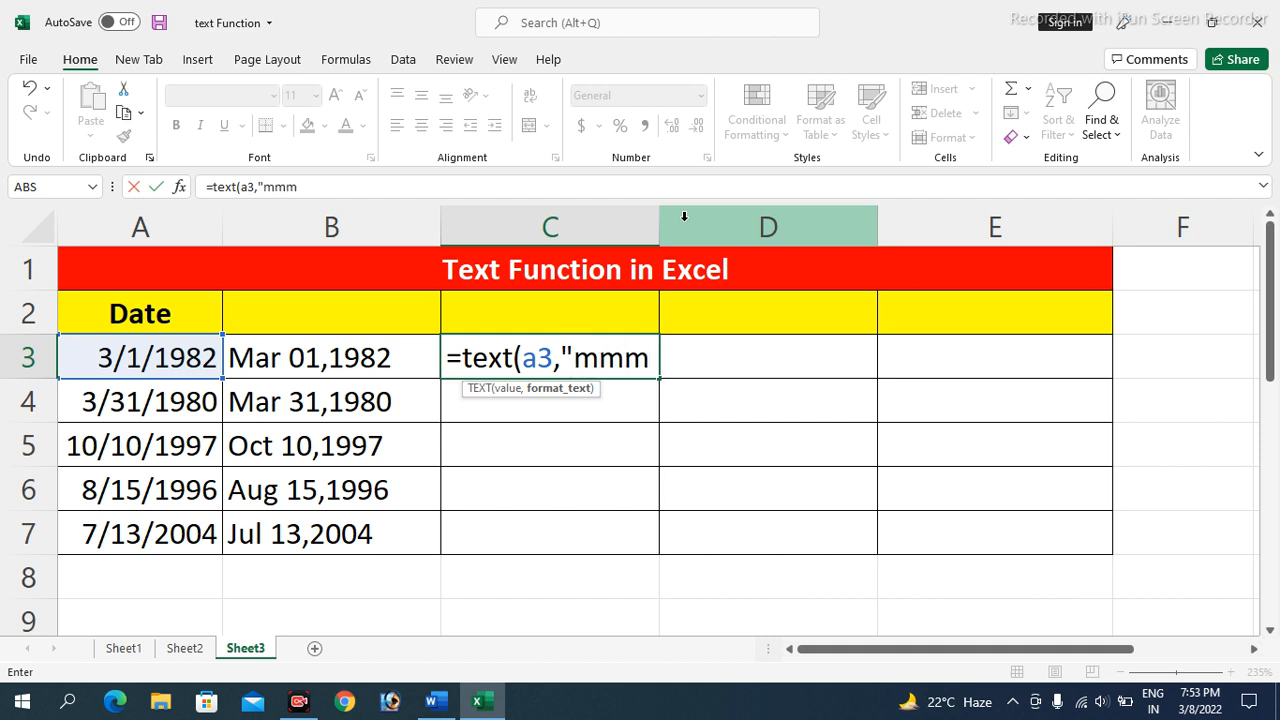
type("m dd")
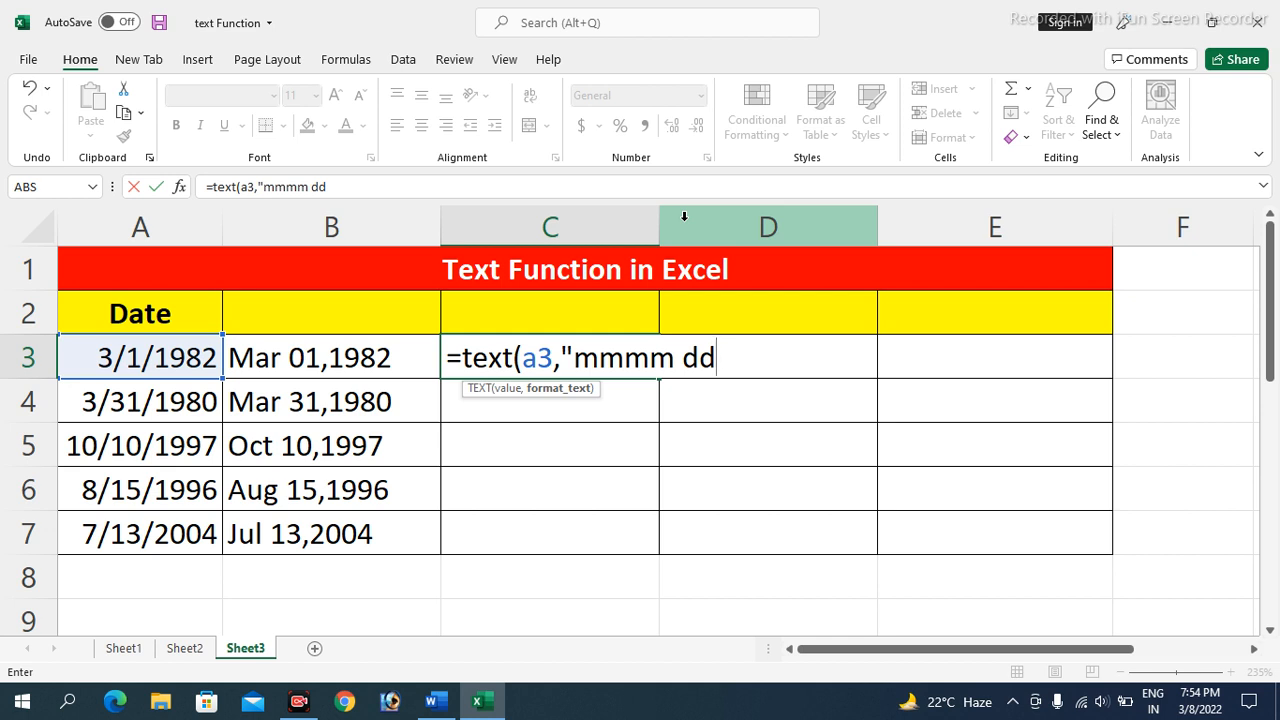
type(",")
type("yyy")
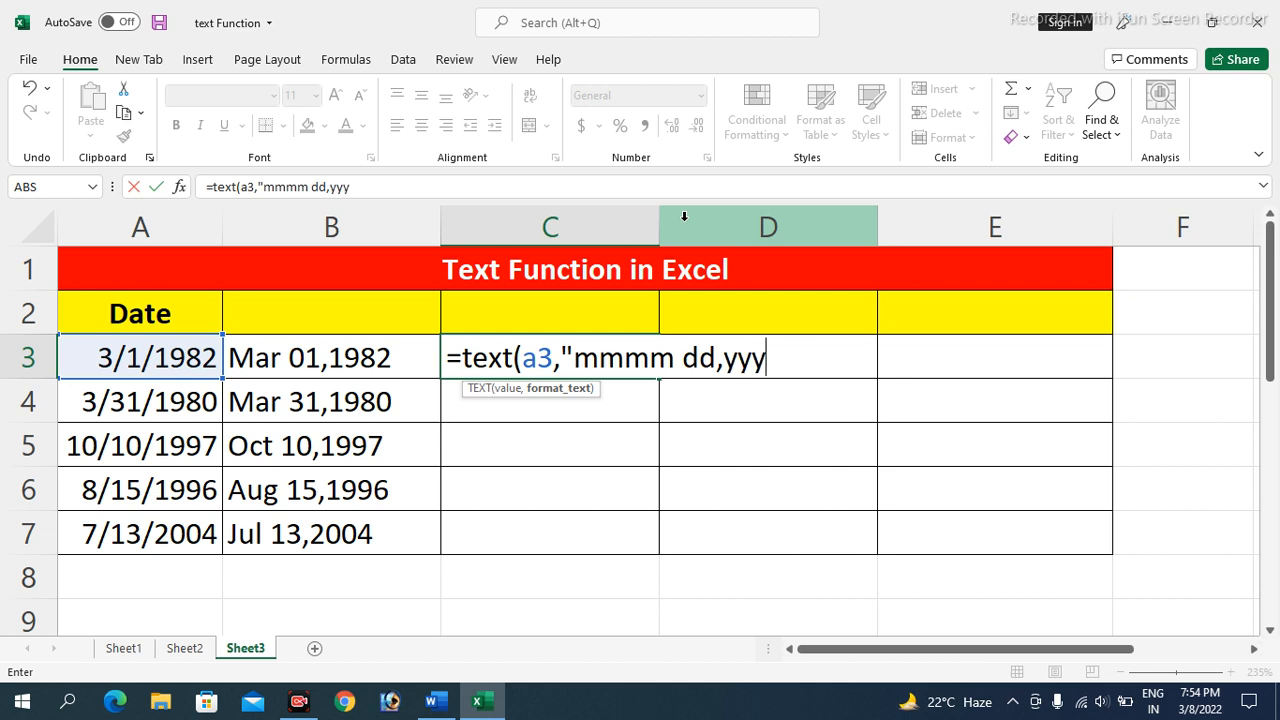
type("y\")")
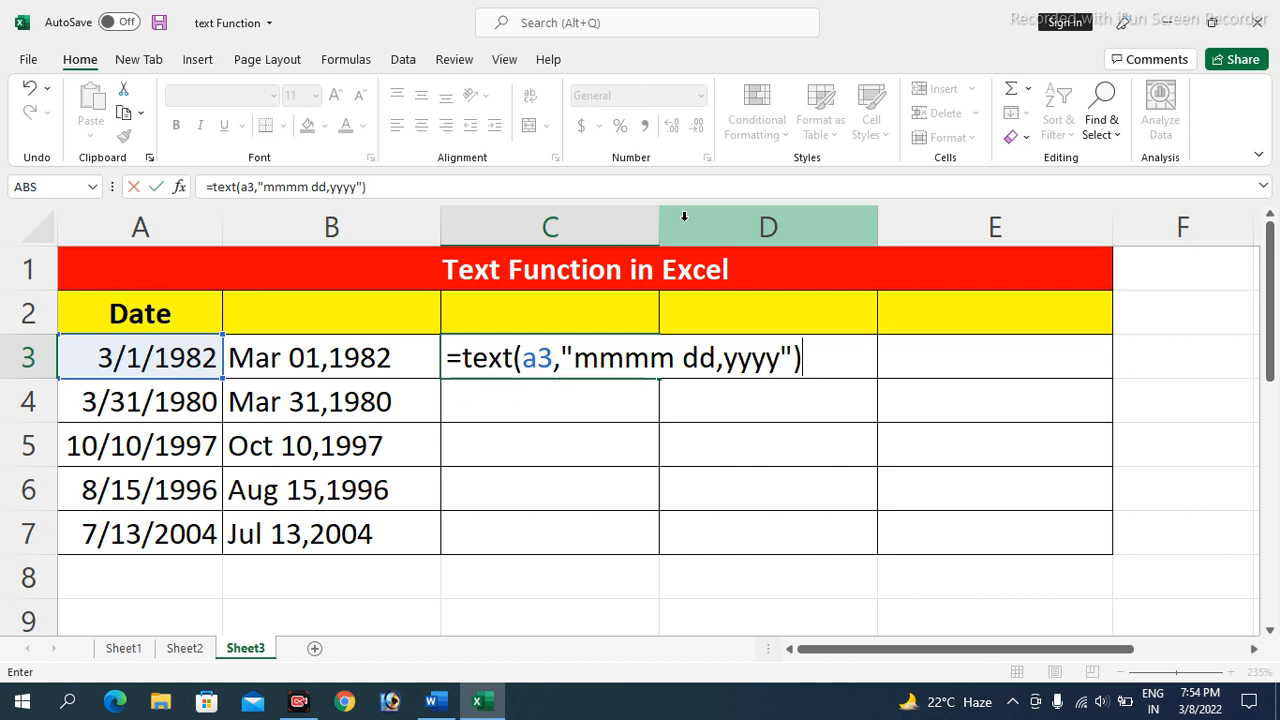
key("Return")
- Fill the "mmmm dd,yyyy" formula from C3 down through C7 and autofit the width of column C
key("Up")
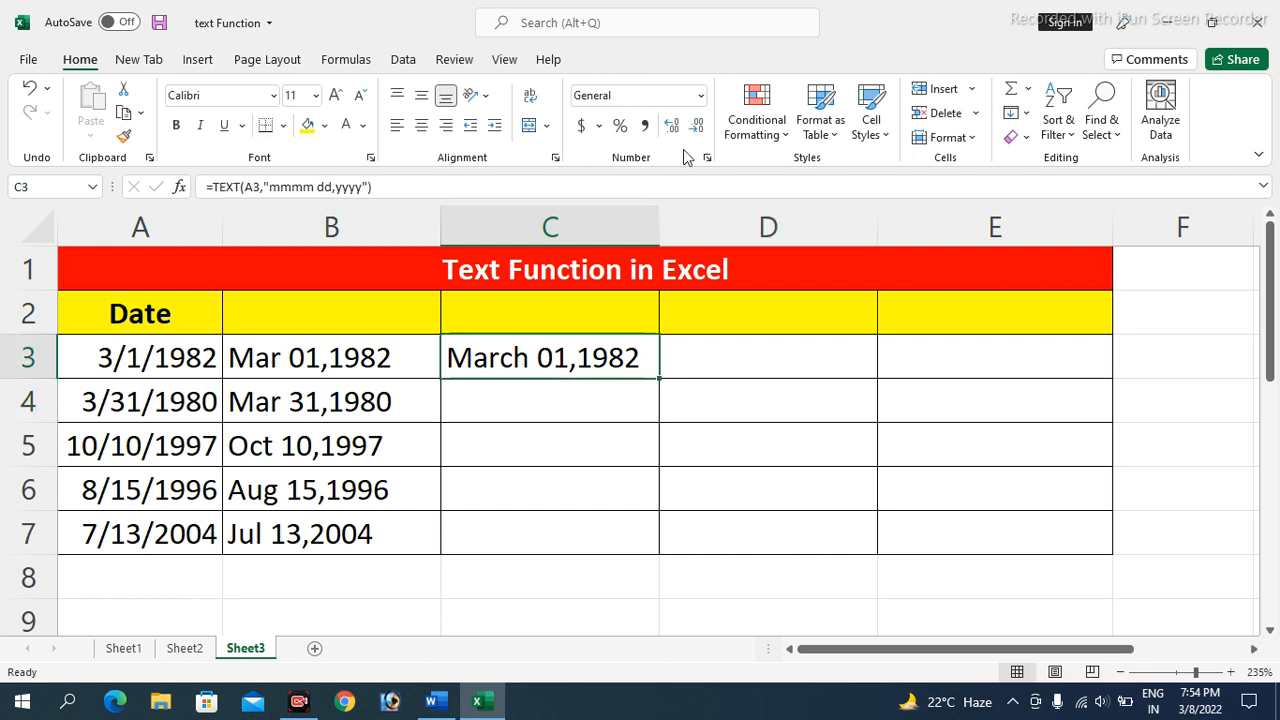
key("shift+Down")
key("shift+Down")
key("shift+Down")
key("shift+Down")
key("ctrl+d")
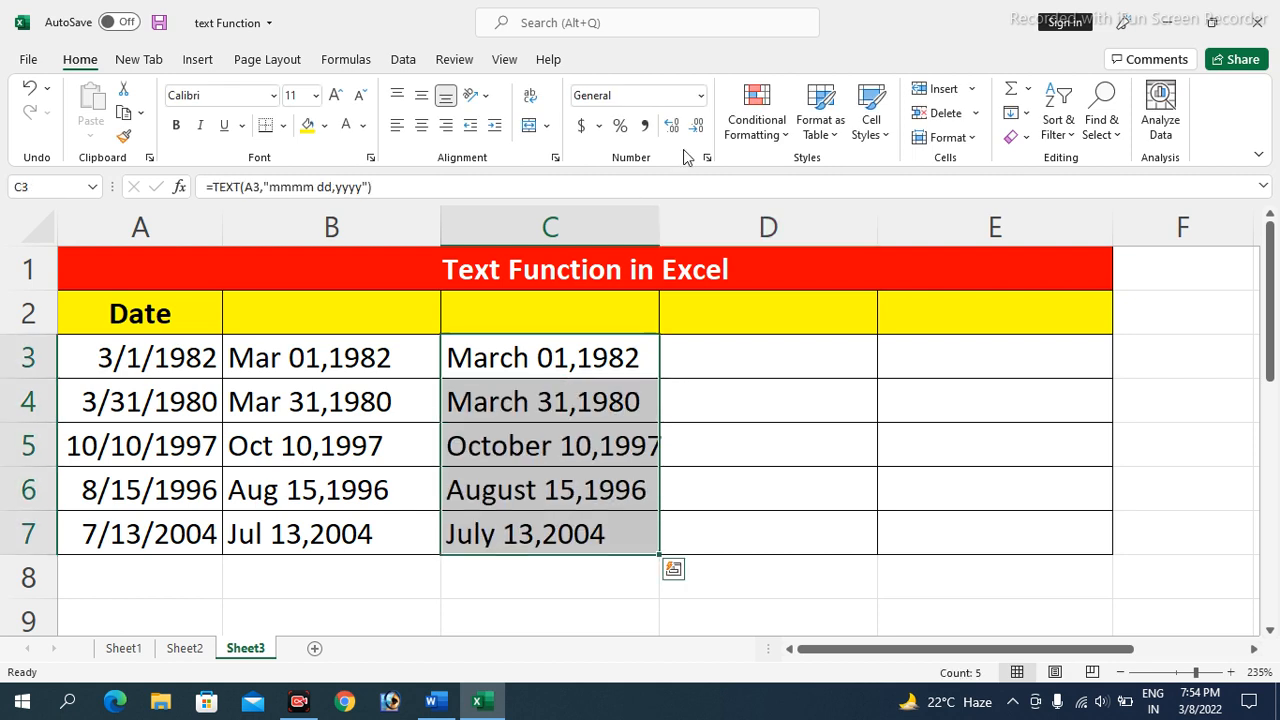
key("Down")
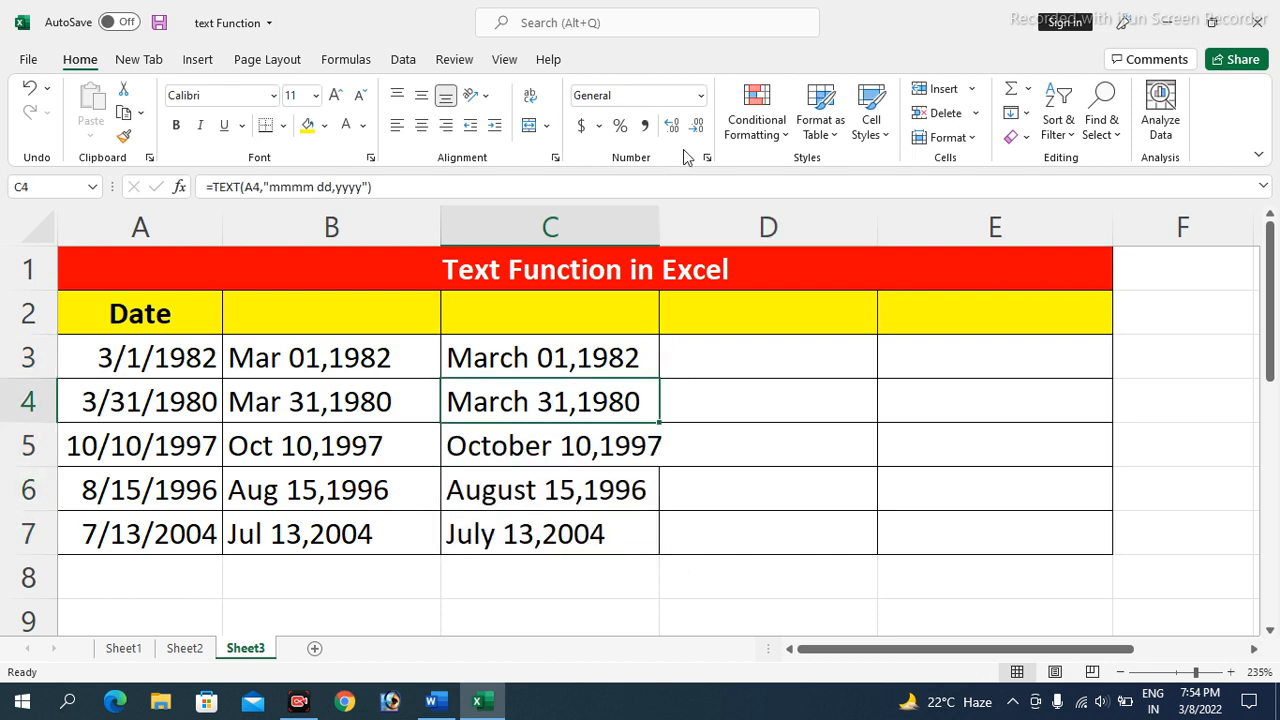
double_click(659, 227)
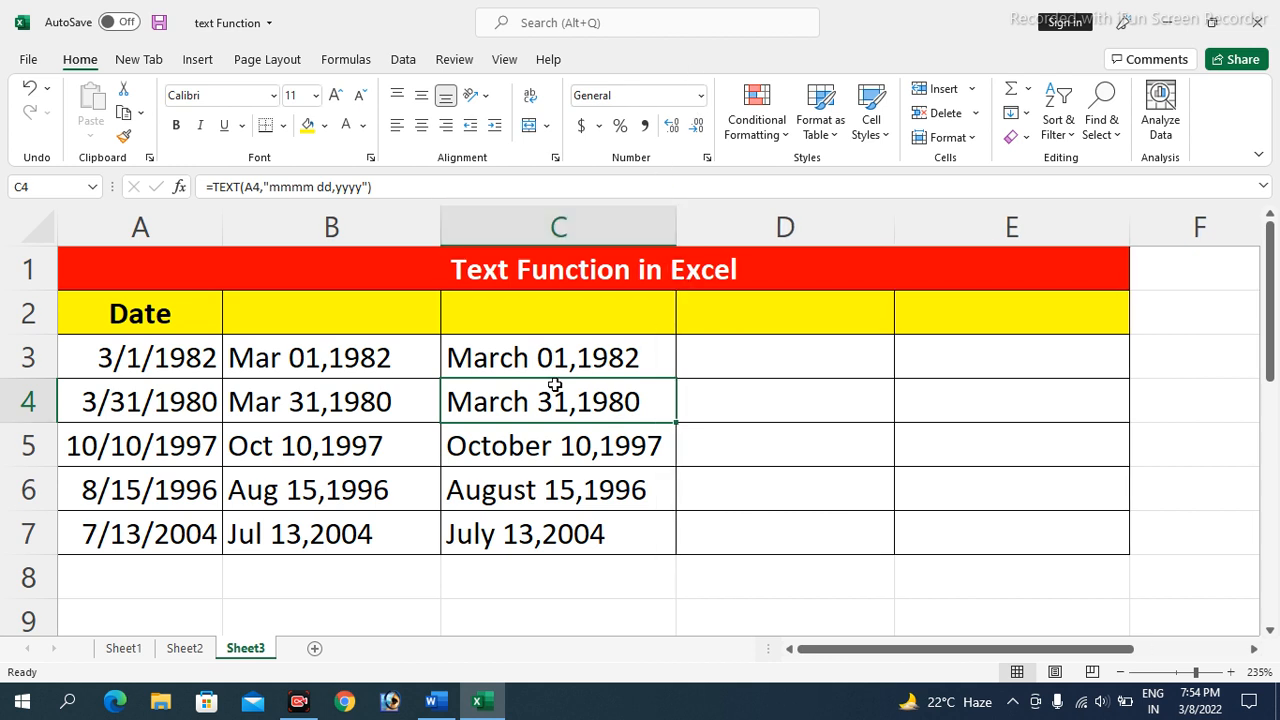
left_click_drag(182, 355, 180, 533)
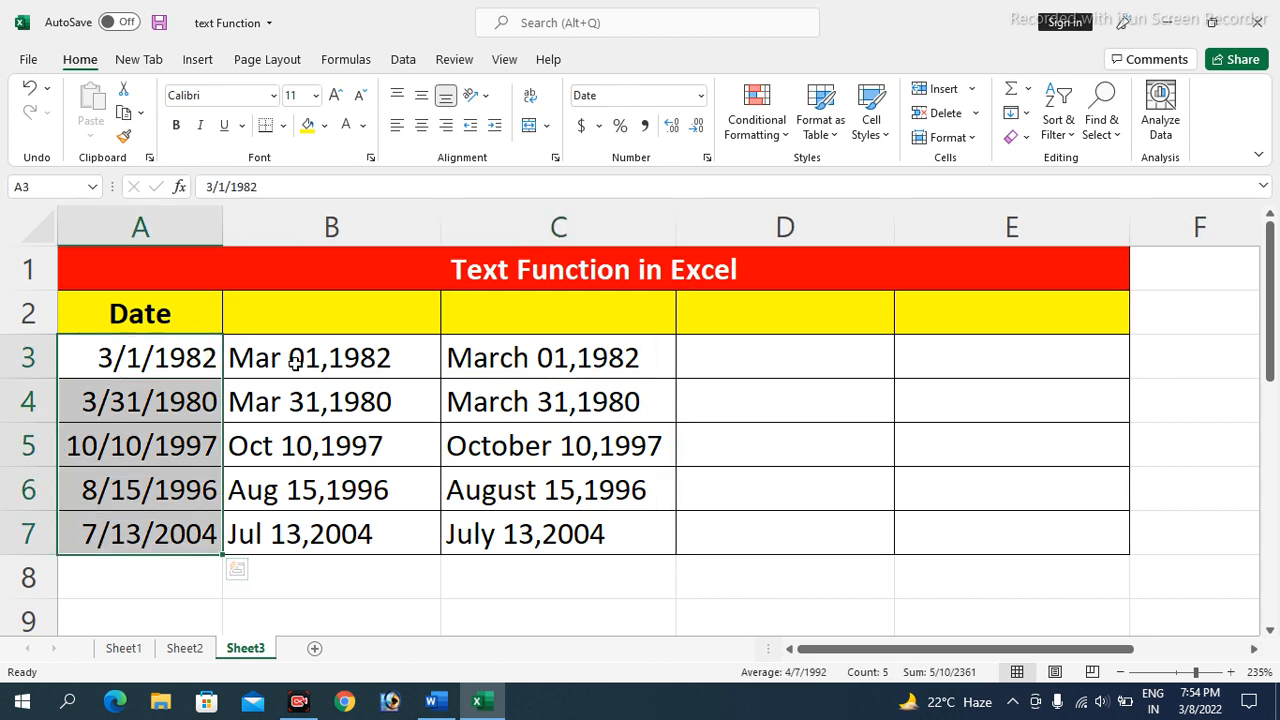
left_click_drag(296, 360, 503, 534)
left_click(488, 506)
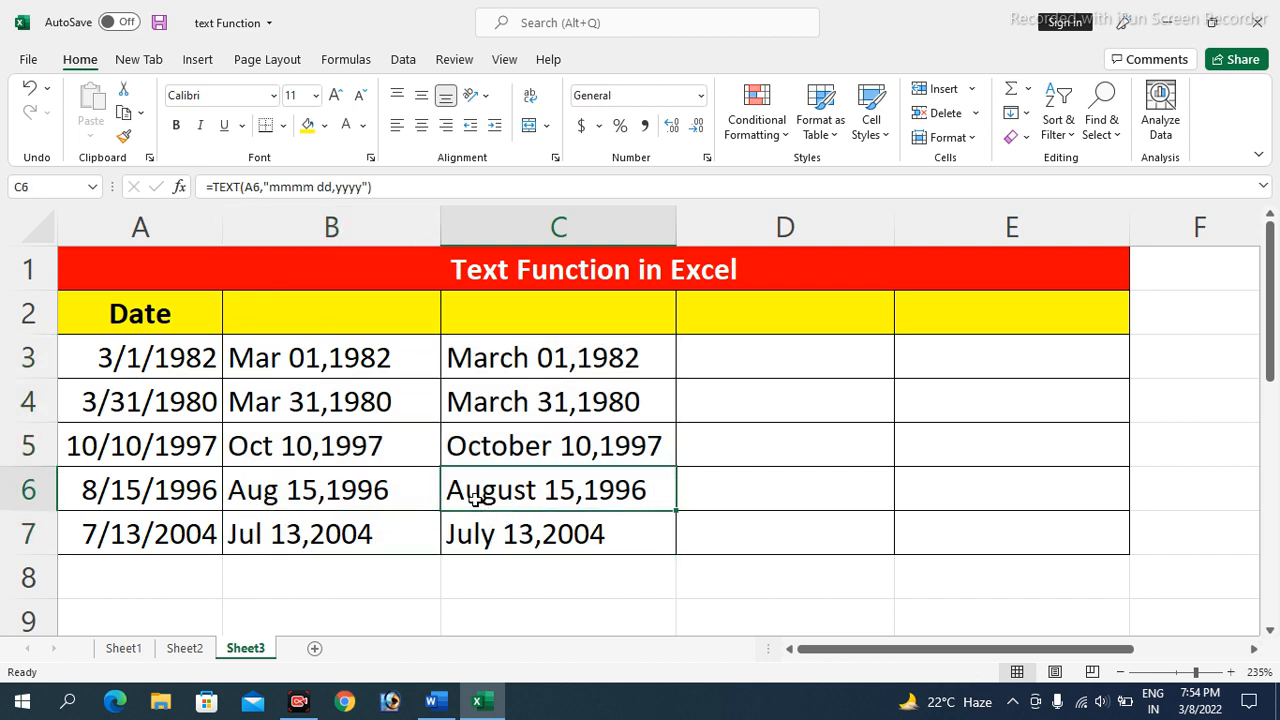
- Enter =TEXT(A3,"mmmm dd")&"th, "&TEXT(A3,"yyyy") in cell D3 to show the first date with a "th" suffix after the day
left_click(735, 367)
type("=")
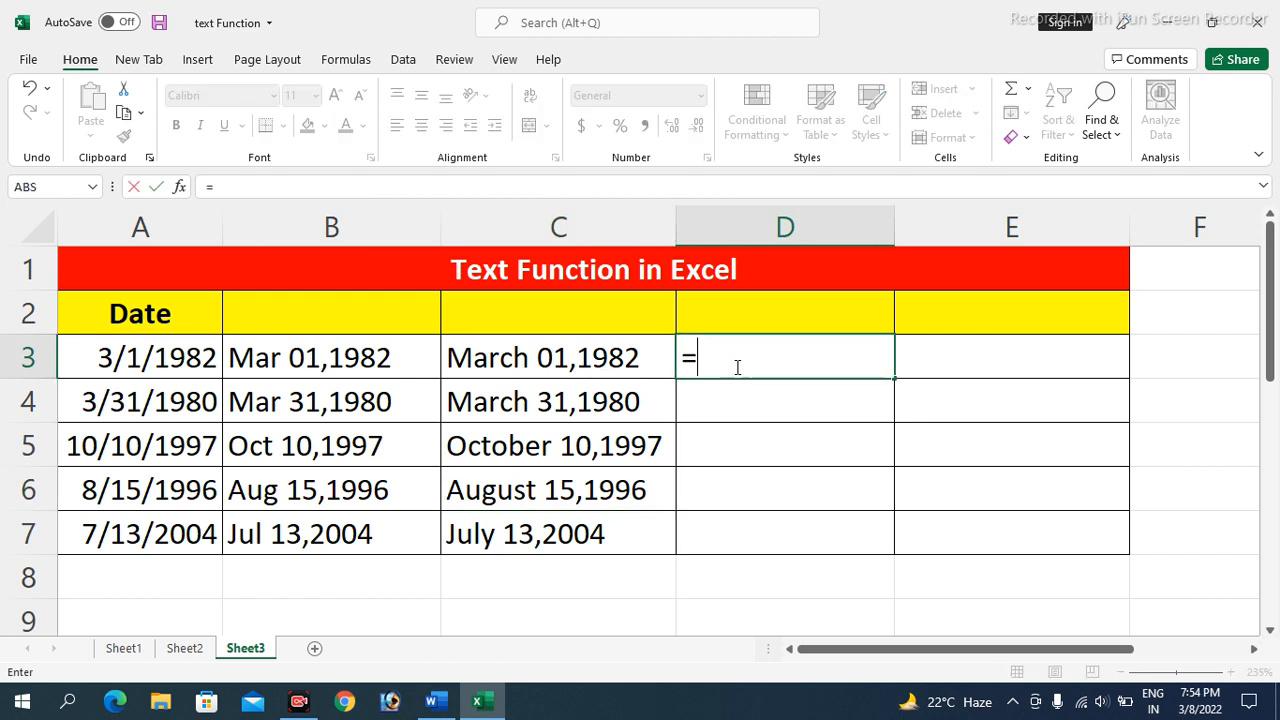
type("text (")
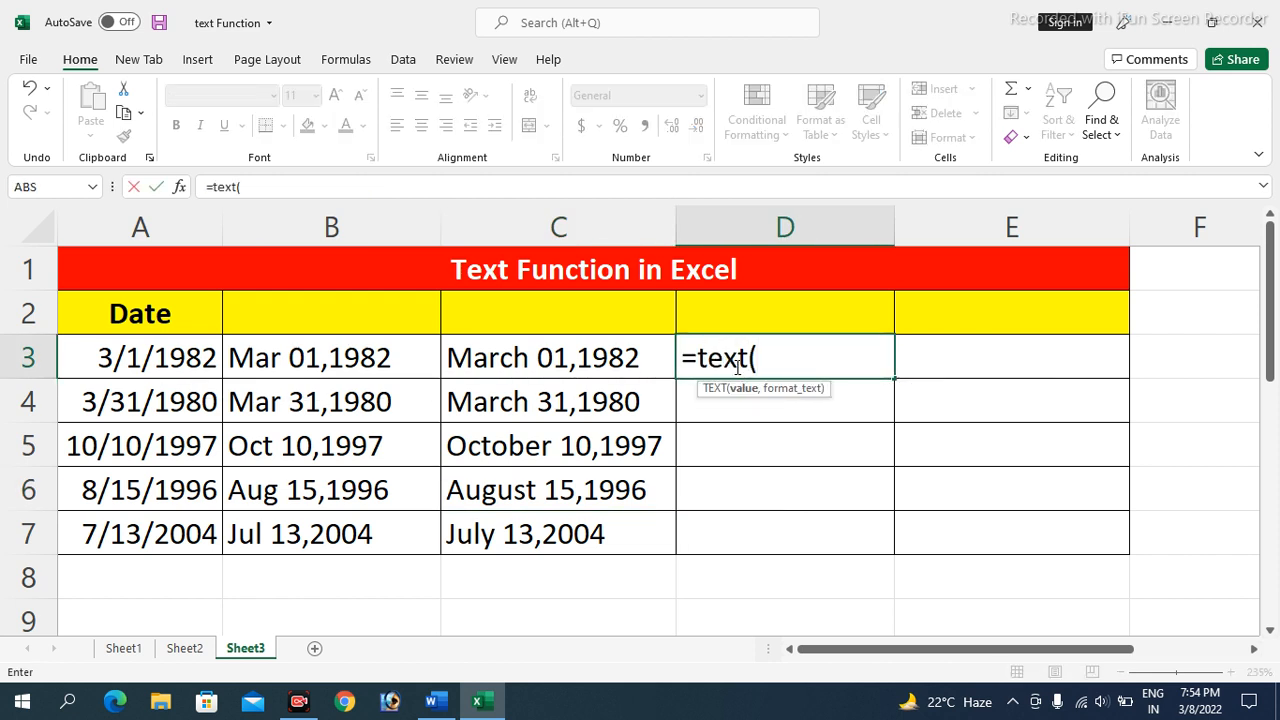
type("a3,")
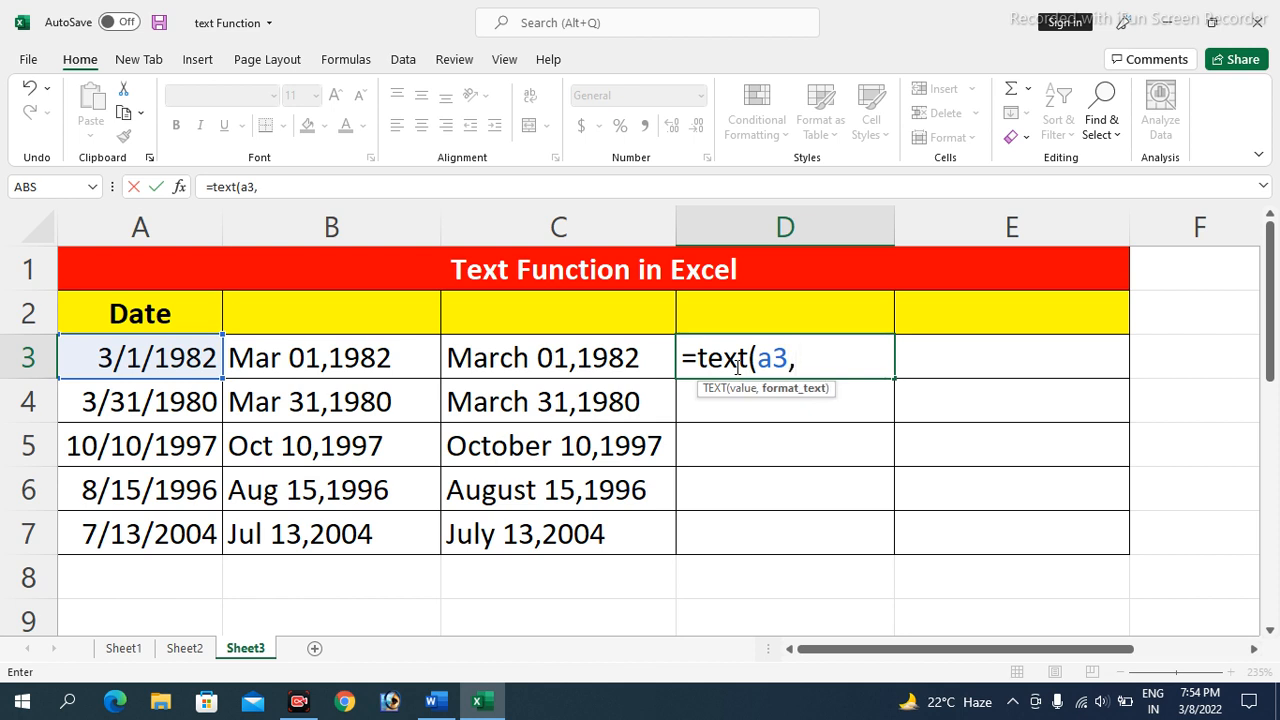
type("\"mmmm")
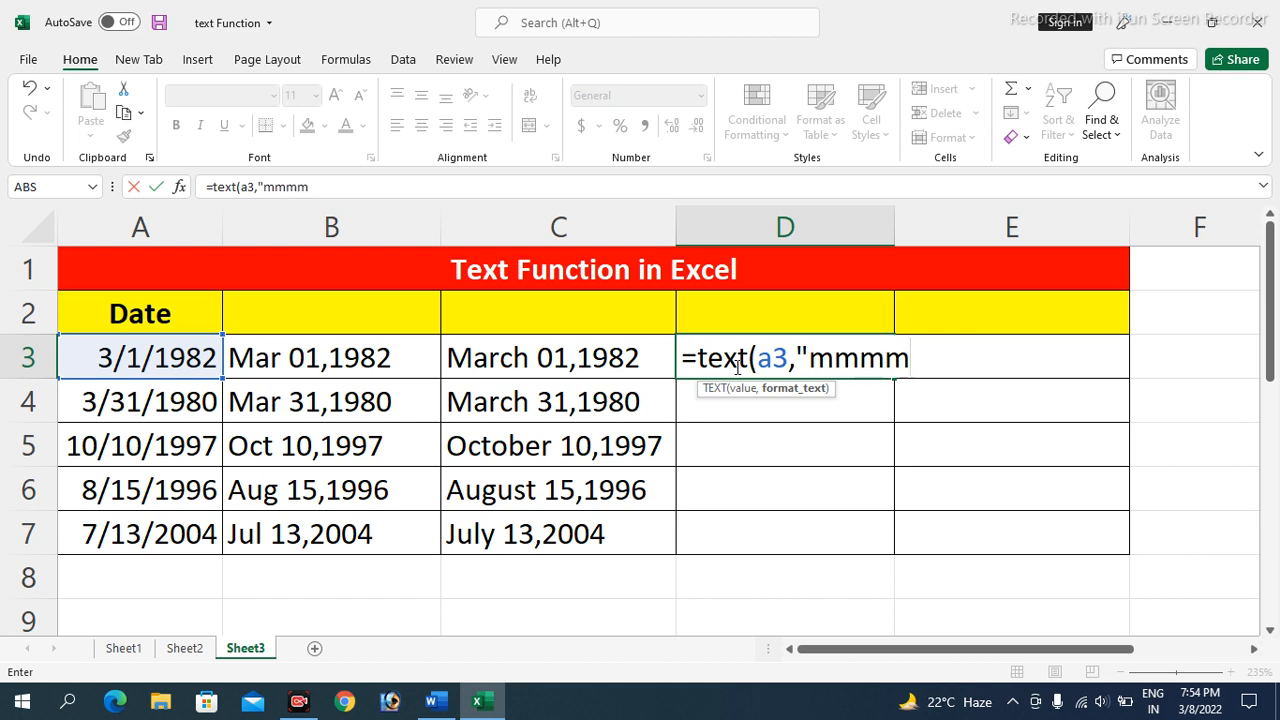
type("\")")
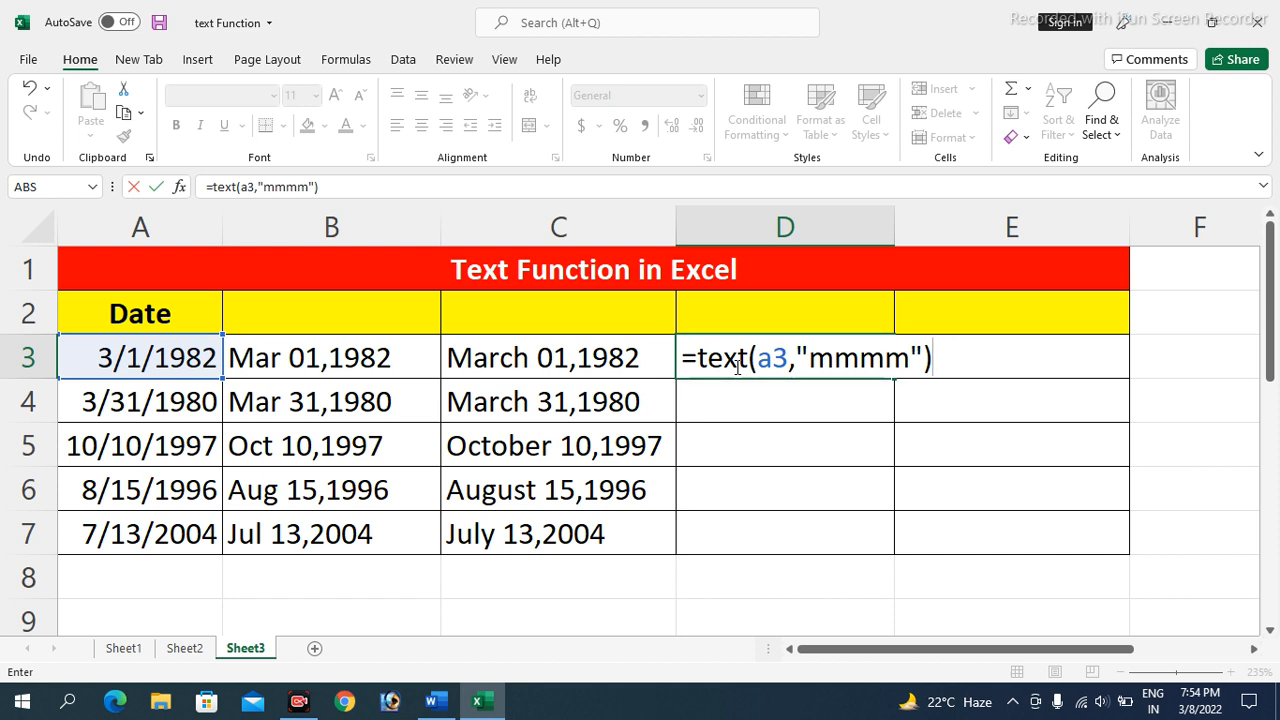
key("BackSpace")
key("BackSpace")
type("d")
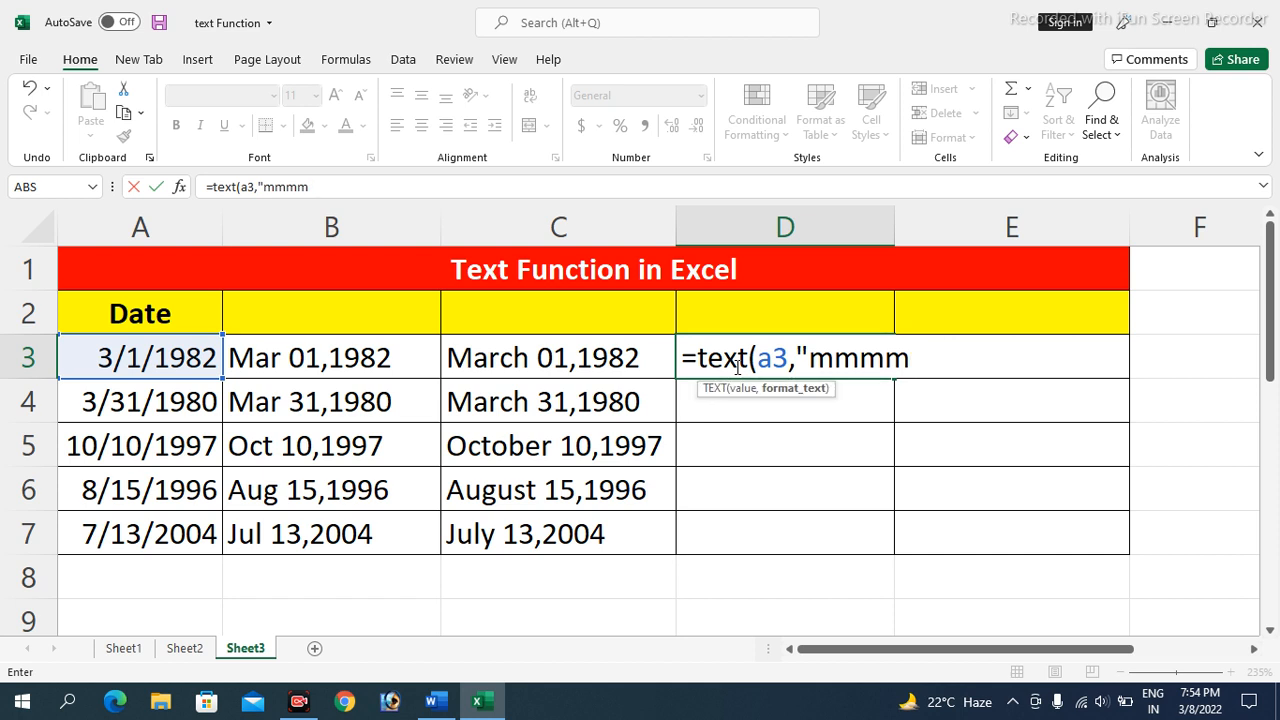
type("d\")&")
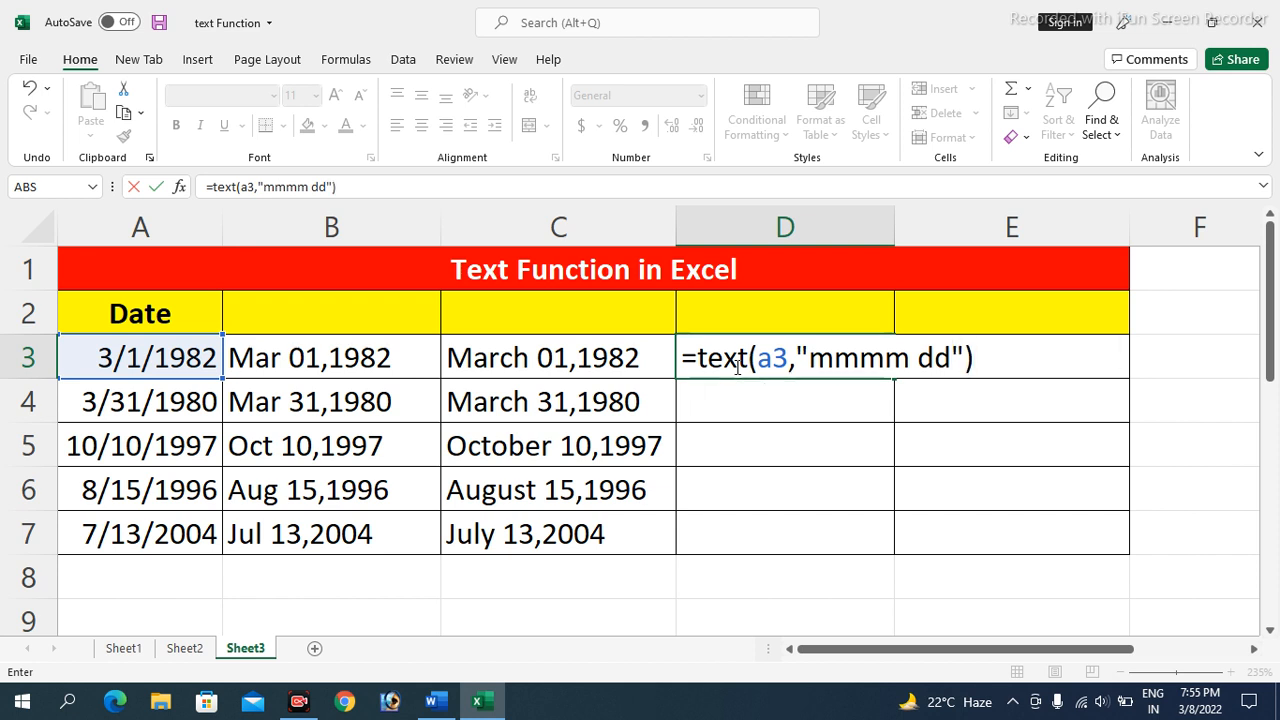
type("\"th")
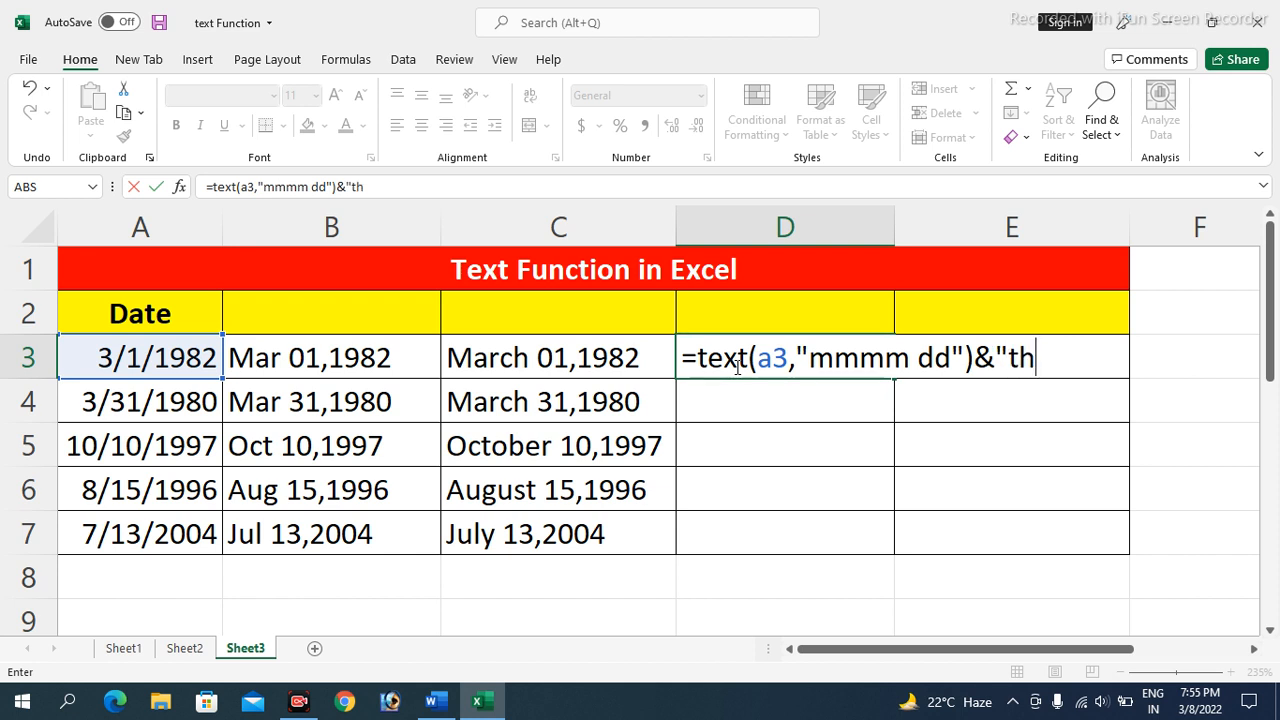
type(",")
type(" \"")
type("&text(")
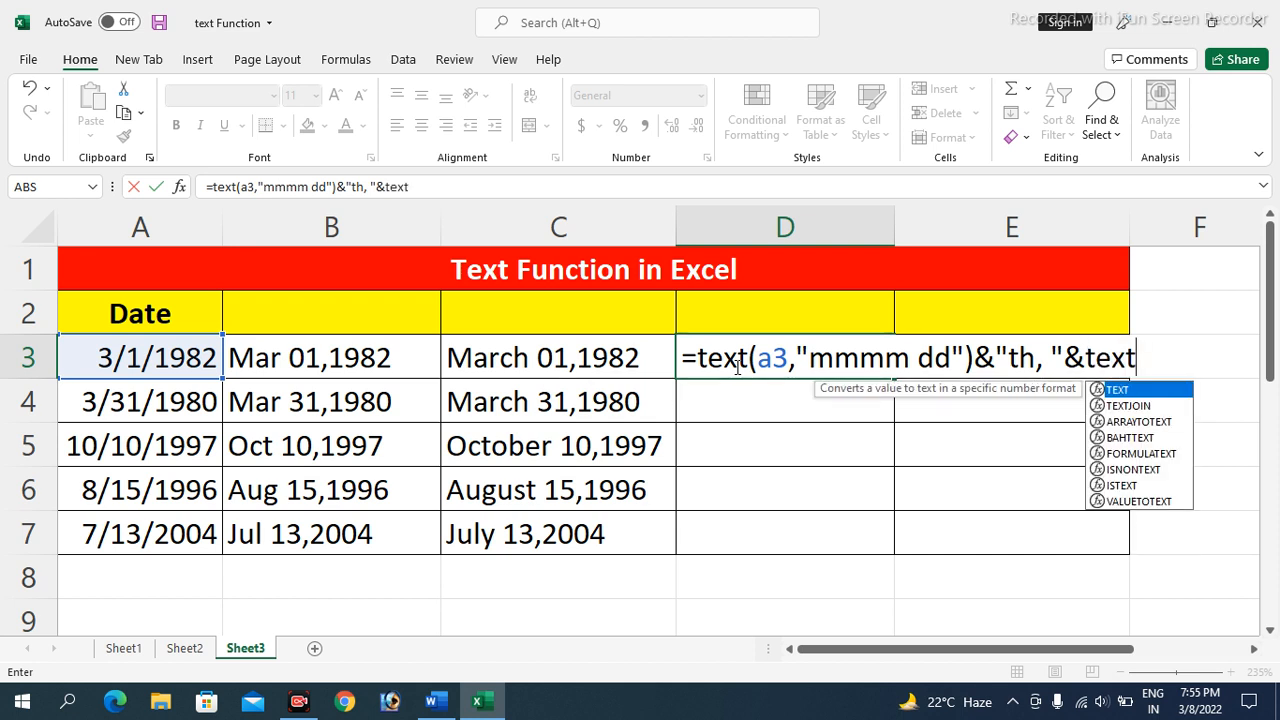
type("a3,")
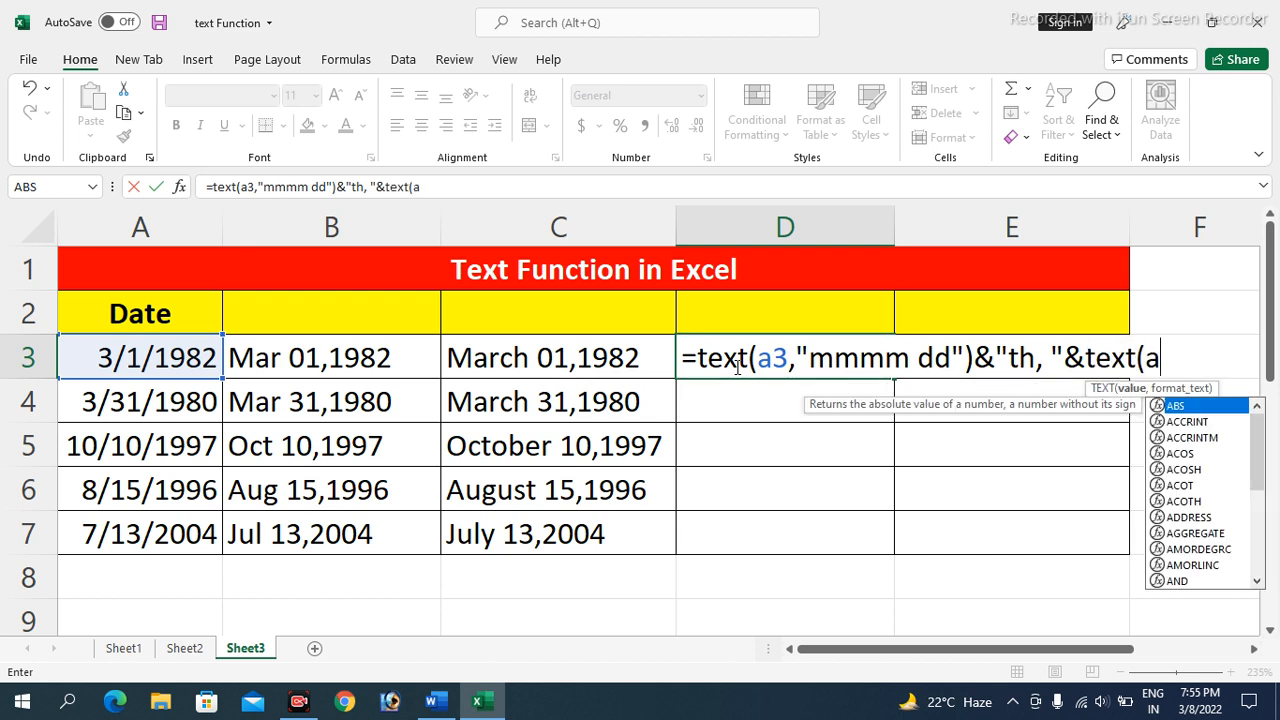
type("\"")
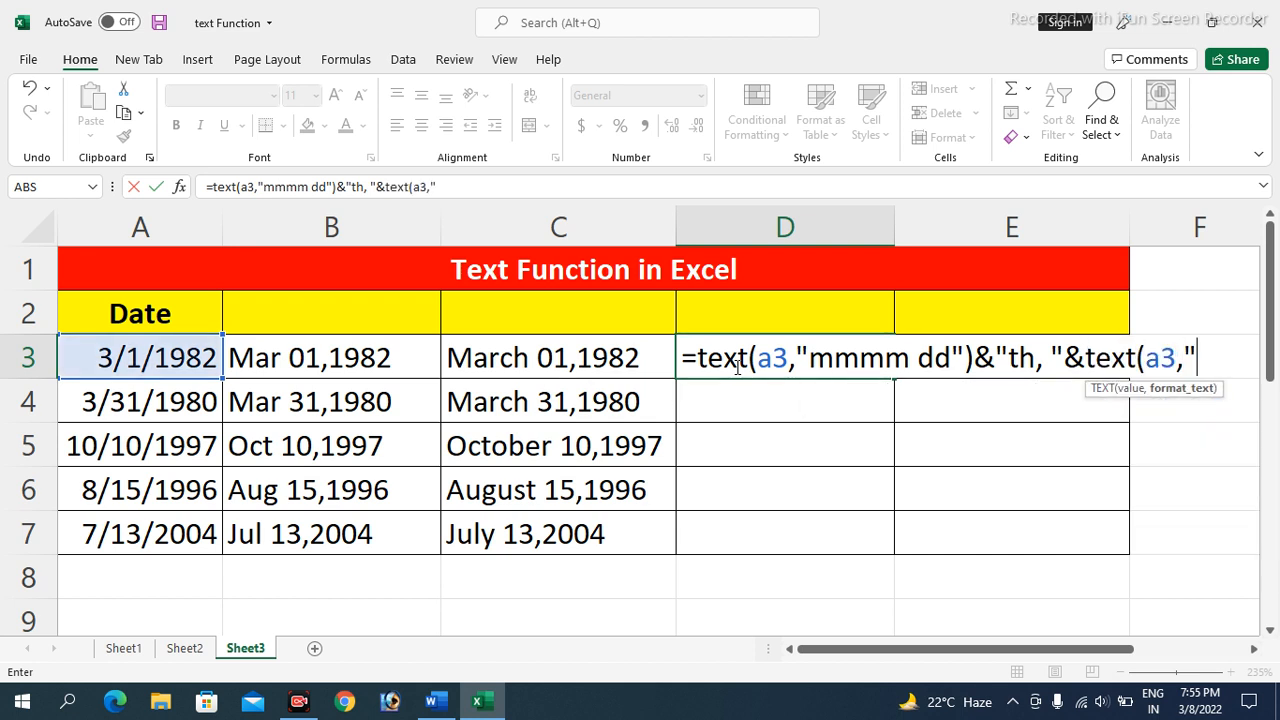
type("yyyy\")")
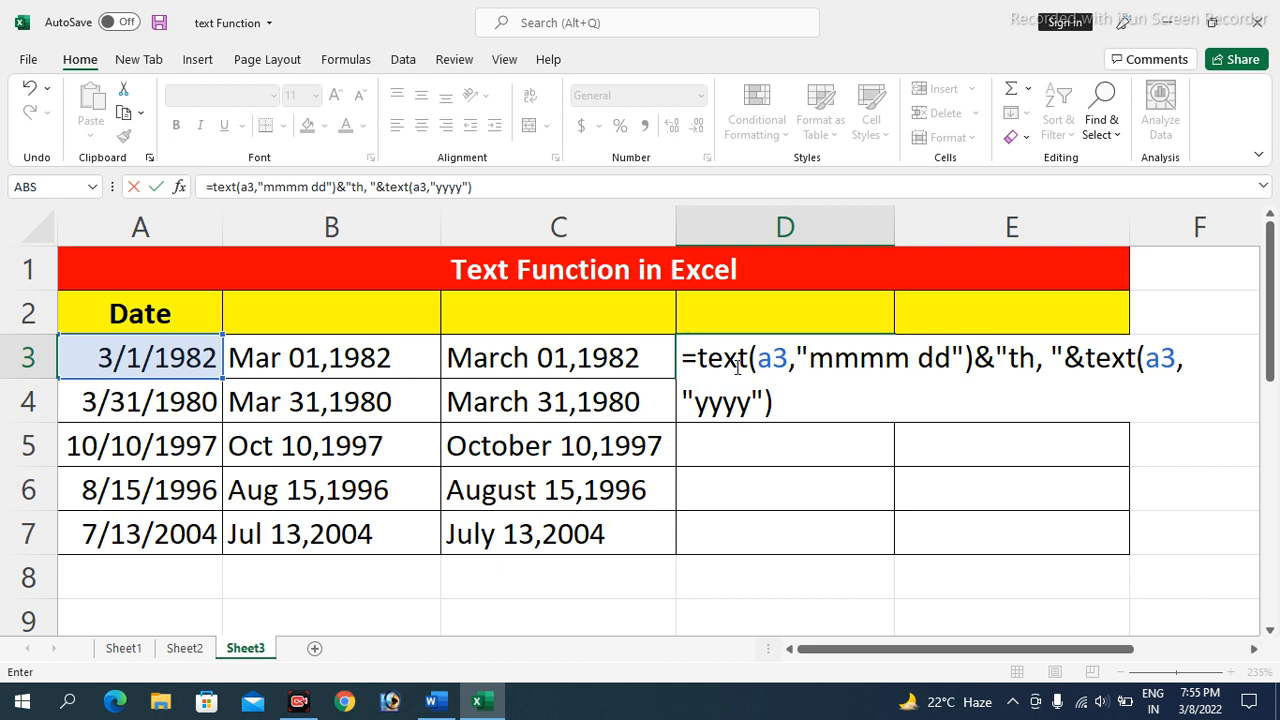
key("Return")
- Fill the "th" suffix date formula from D3 down through D7 and autofit column D to its contents
left_click(735, 367)
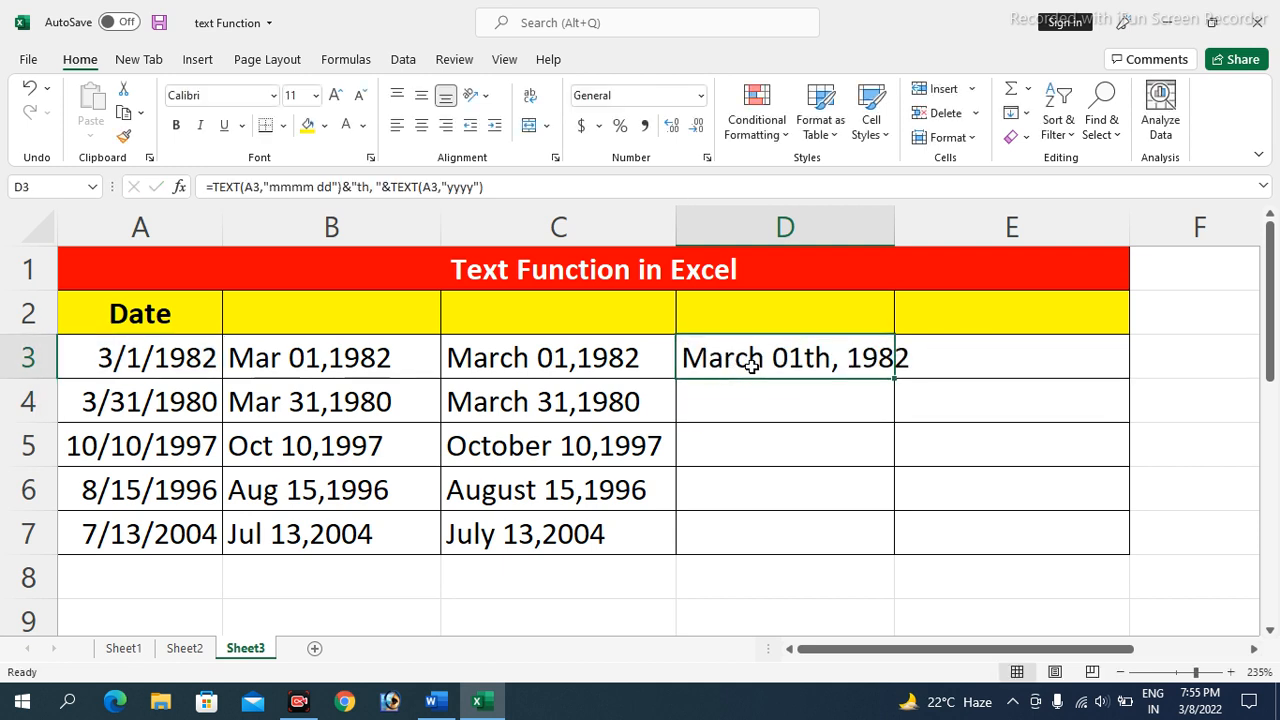
double_click(895, 230)
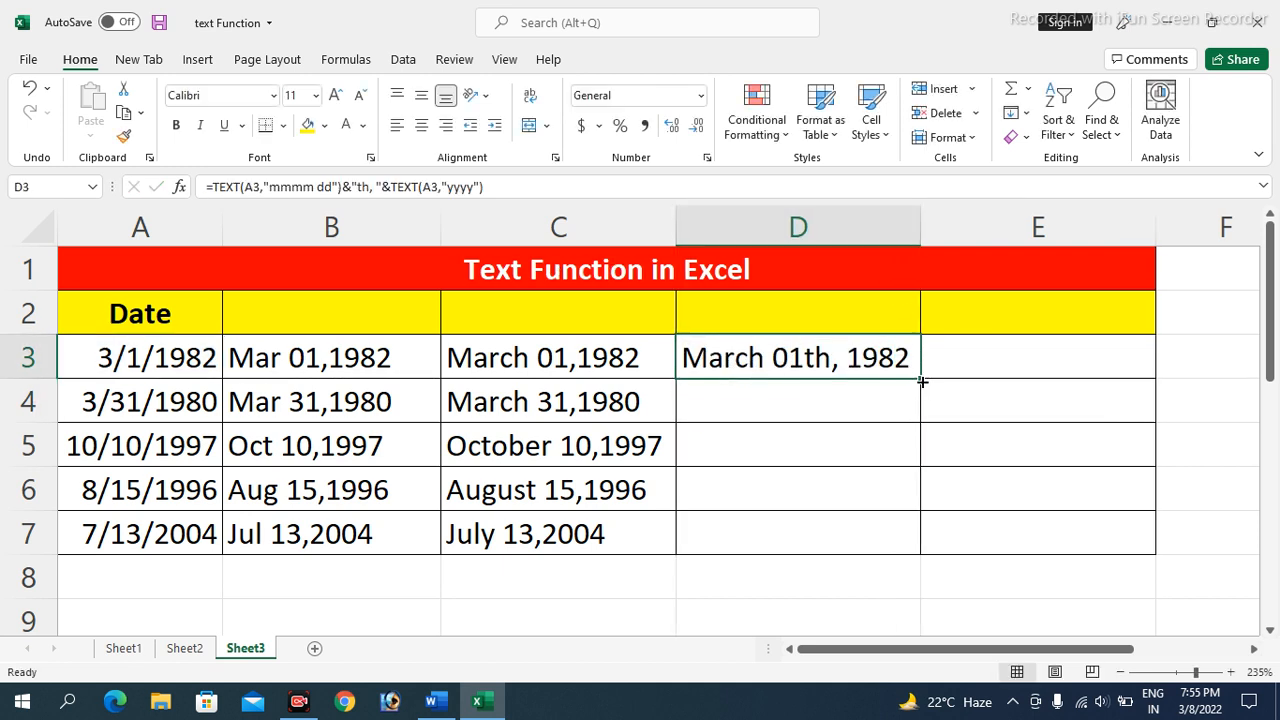
left_click_drag(920, 378, 791, 537)
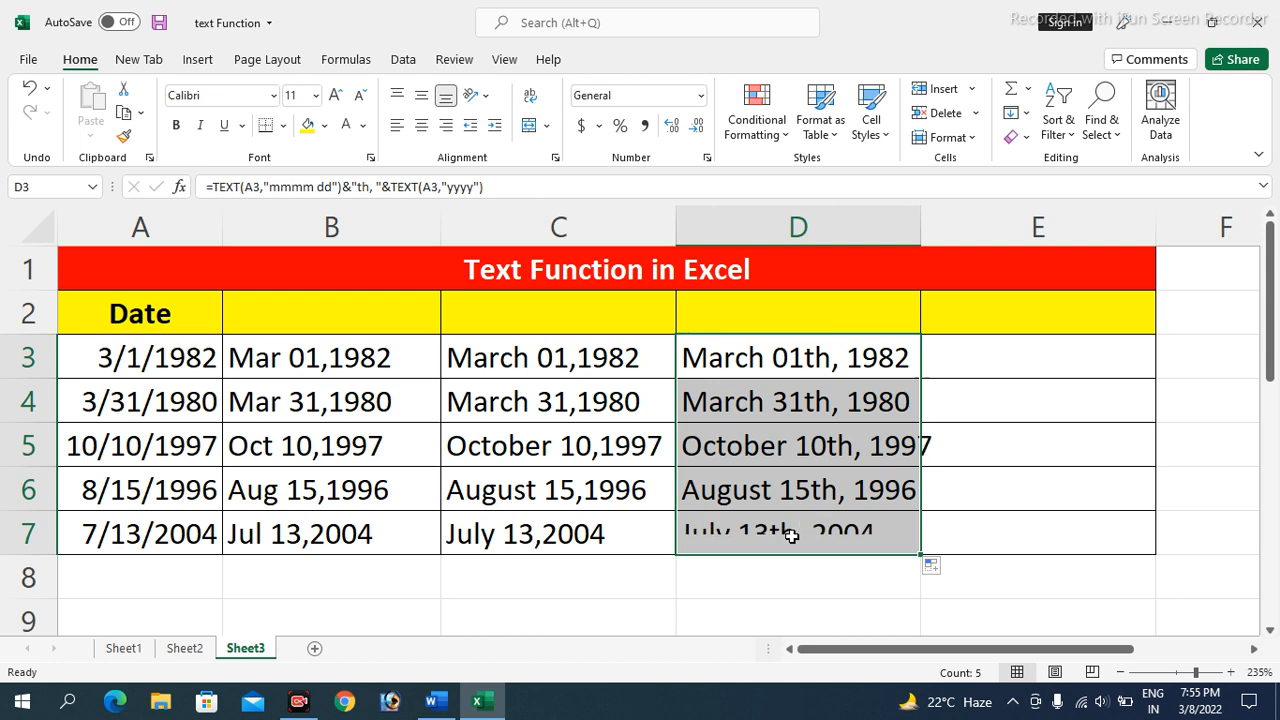
double_click(919, 226)
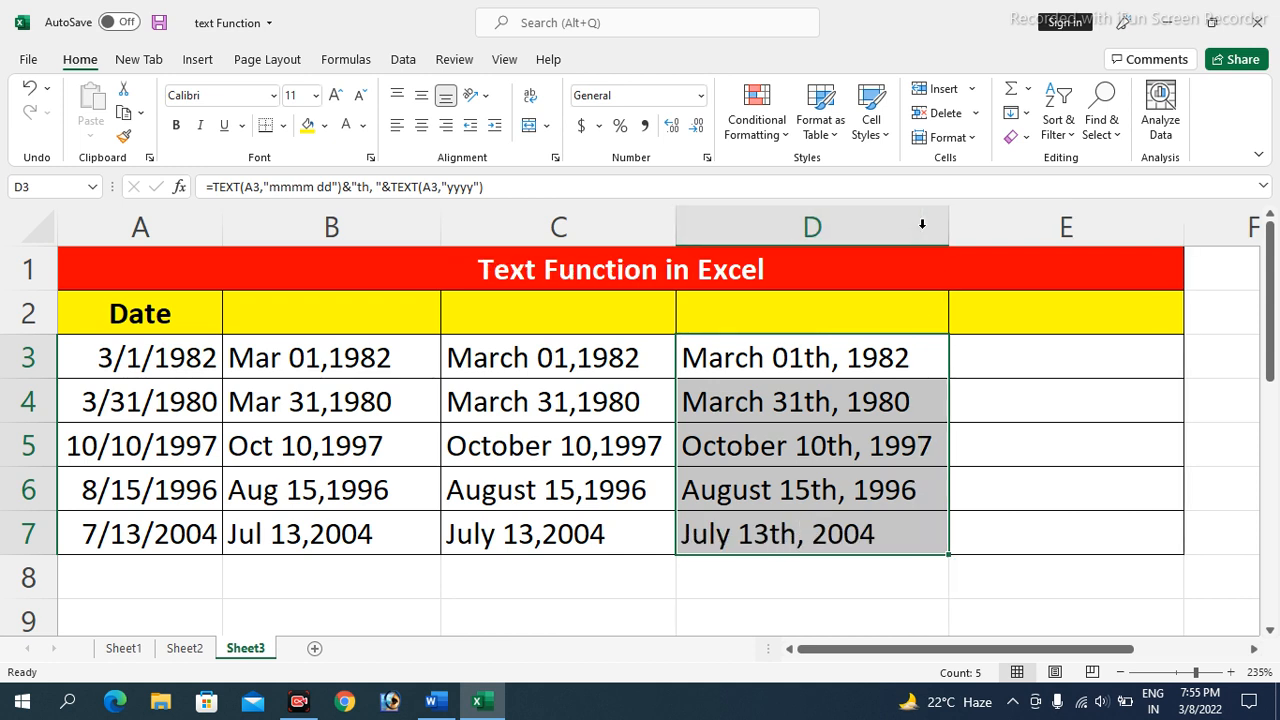
- Change the day of the first date in cell A3 so that it reads 3/17/1982
left_click(148, 370)
key("F2")
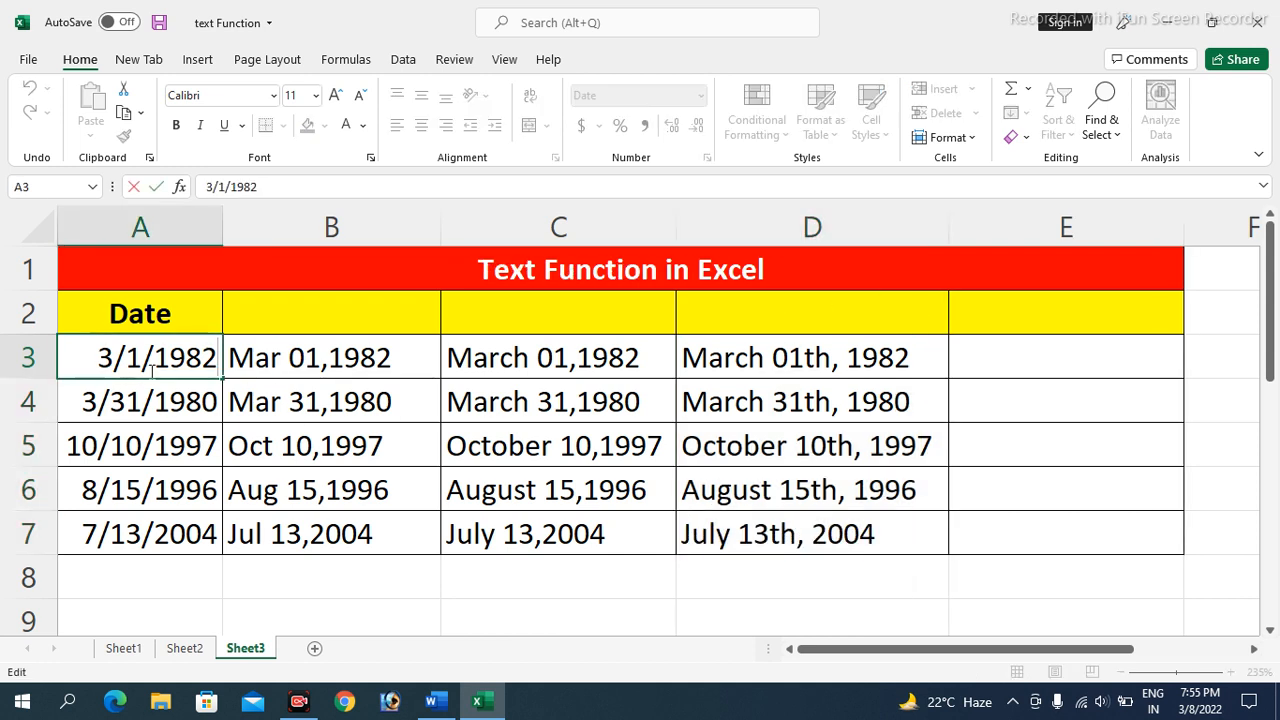
key("Left")
key("Left")
key("Left")
key("Left")
type("7")
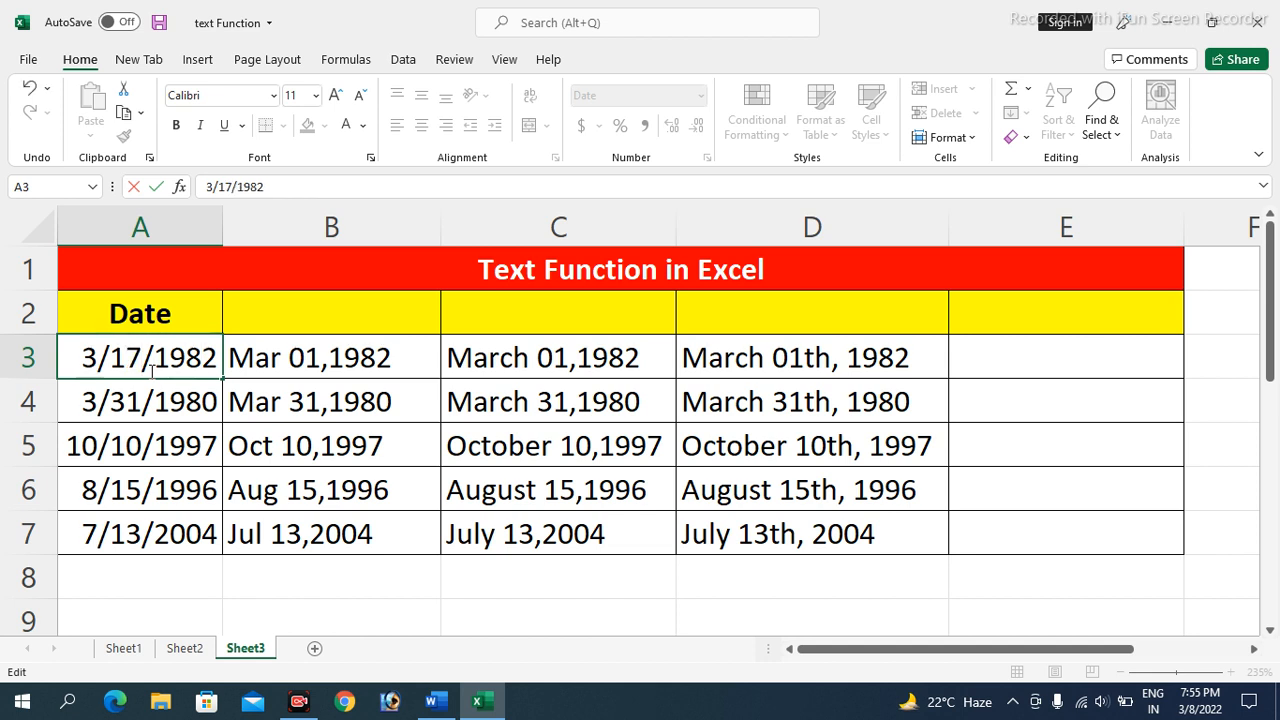
key("Return")
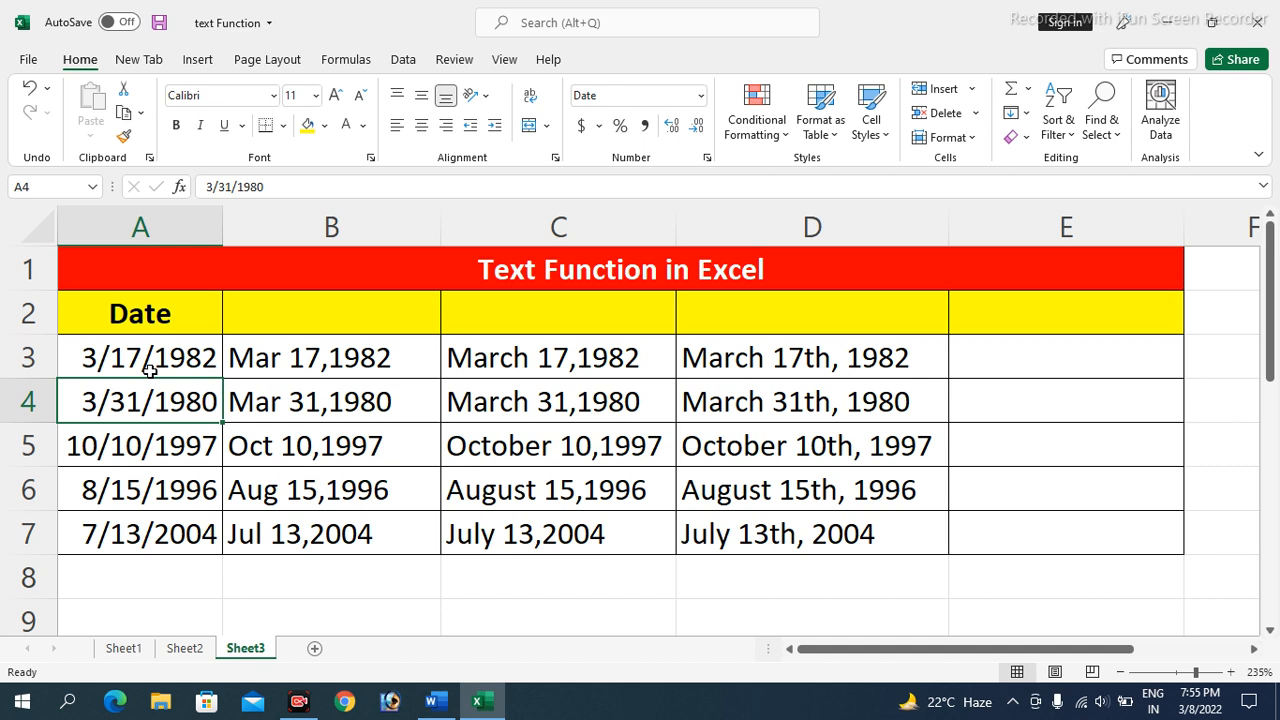
key("Down")
key("Down")
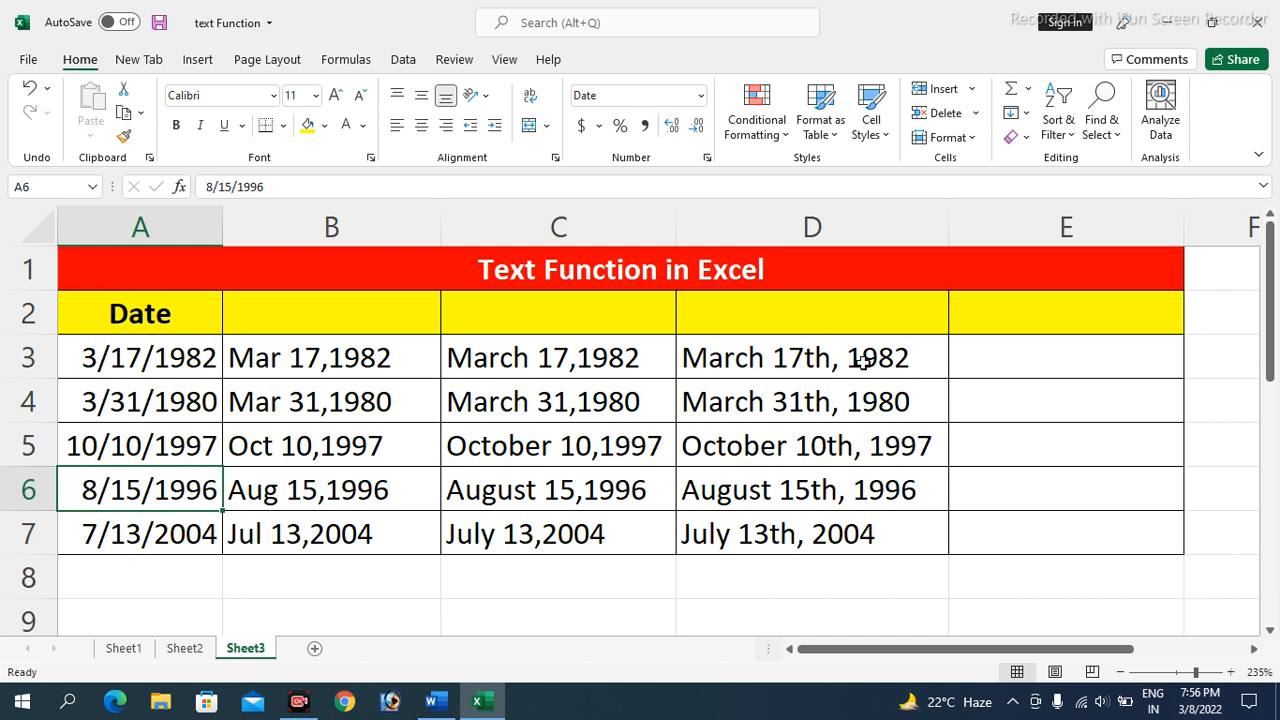
- Enter =TEXT(A3,"dd")&"th,"&TEXT(A3,"mmmm yyyy") in cell E3 to show the first date with the day and "th" suffix first
left_click(999, 356)
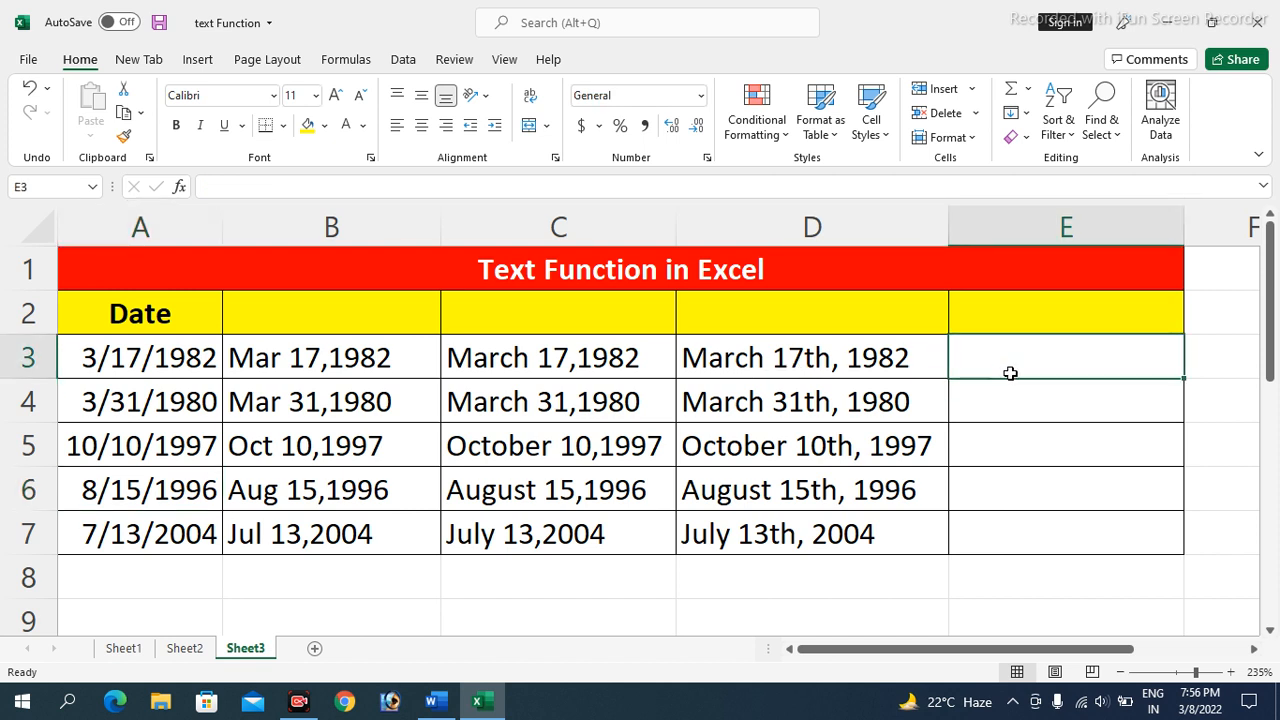
type("=")
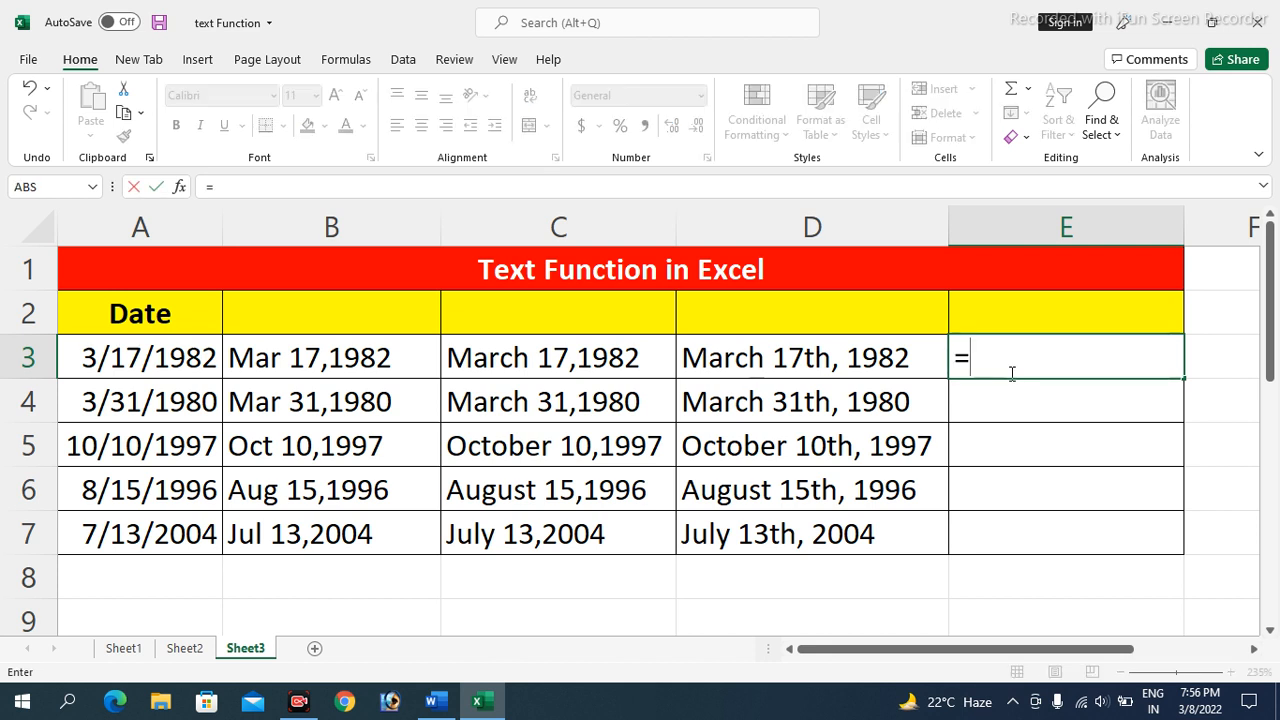
type("text")
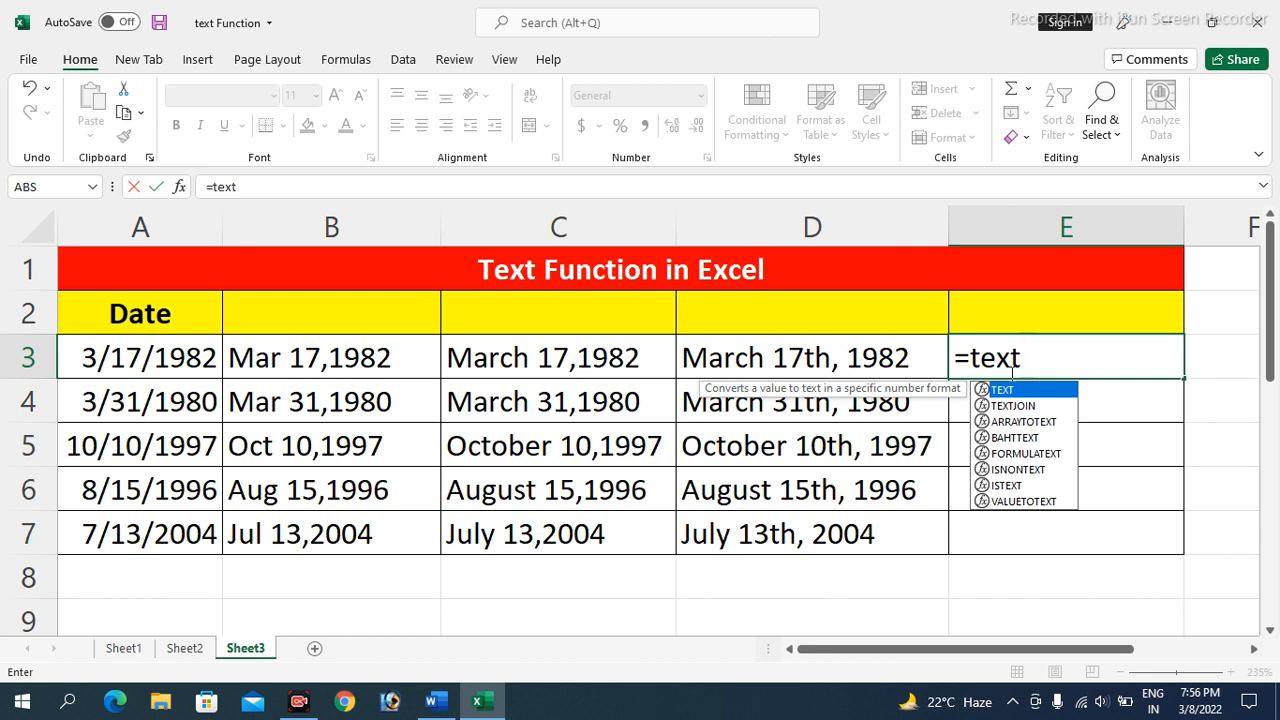
type("(a3")
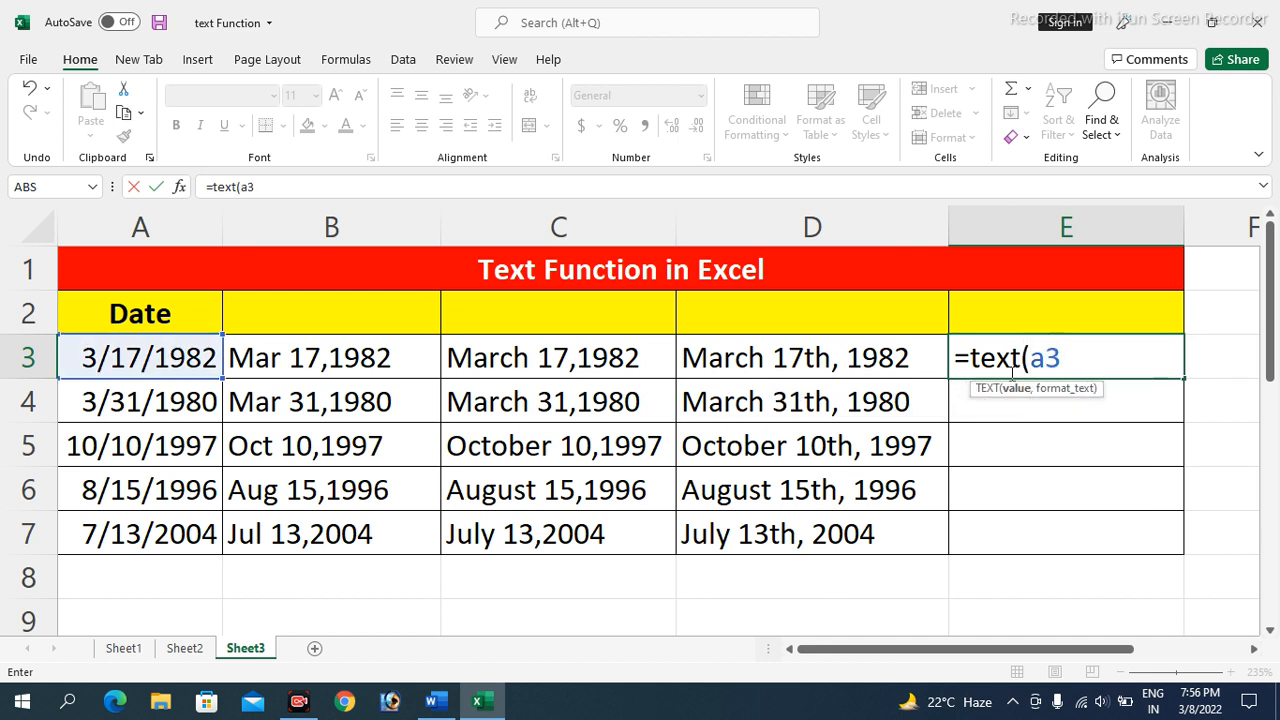
type(",\"")
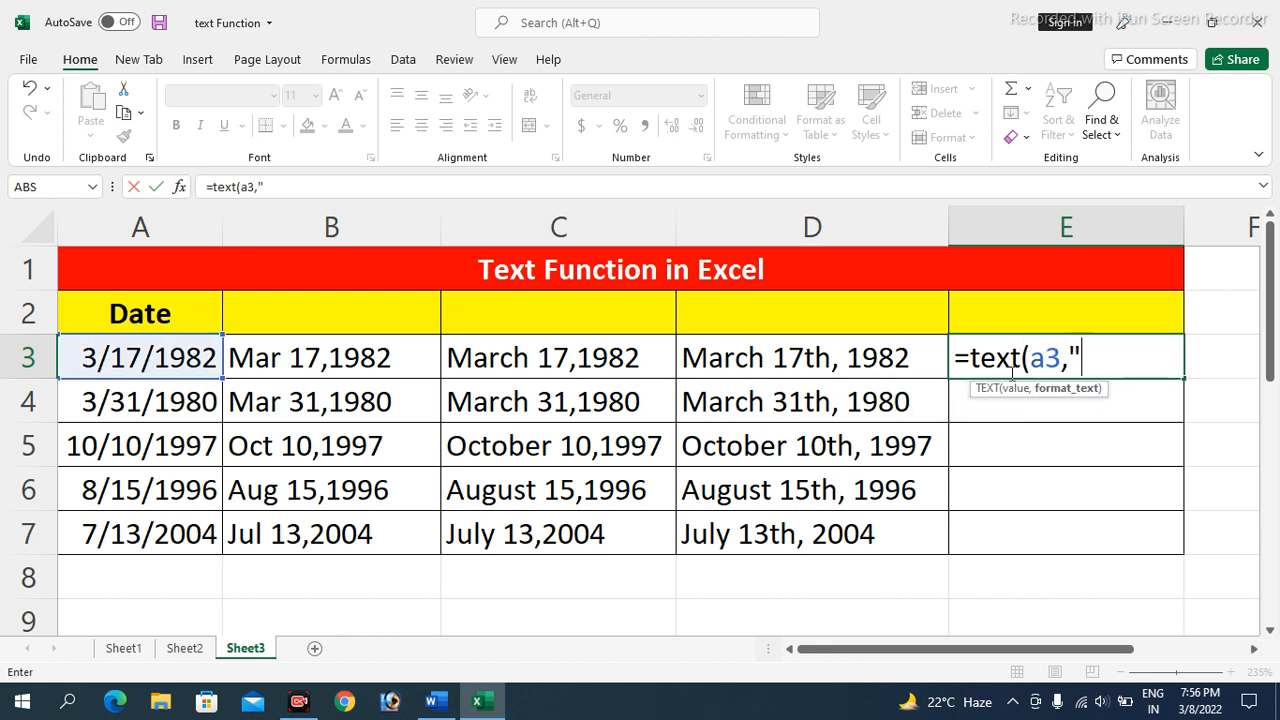
type("dd")
type("\")")
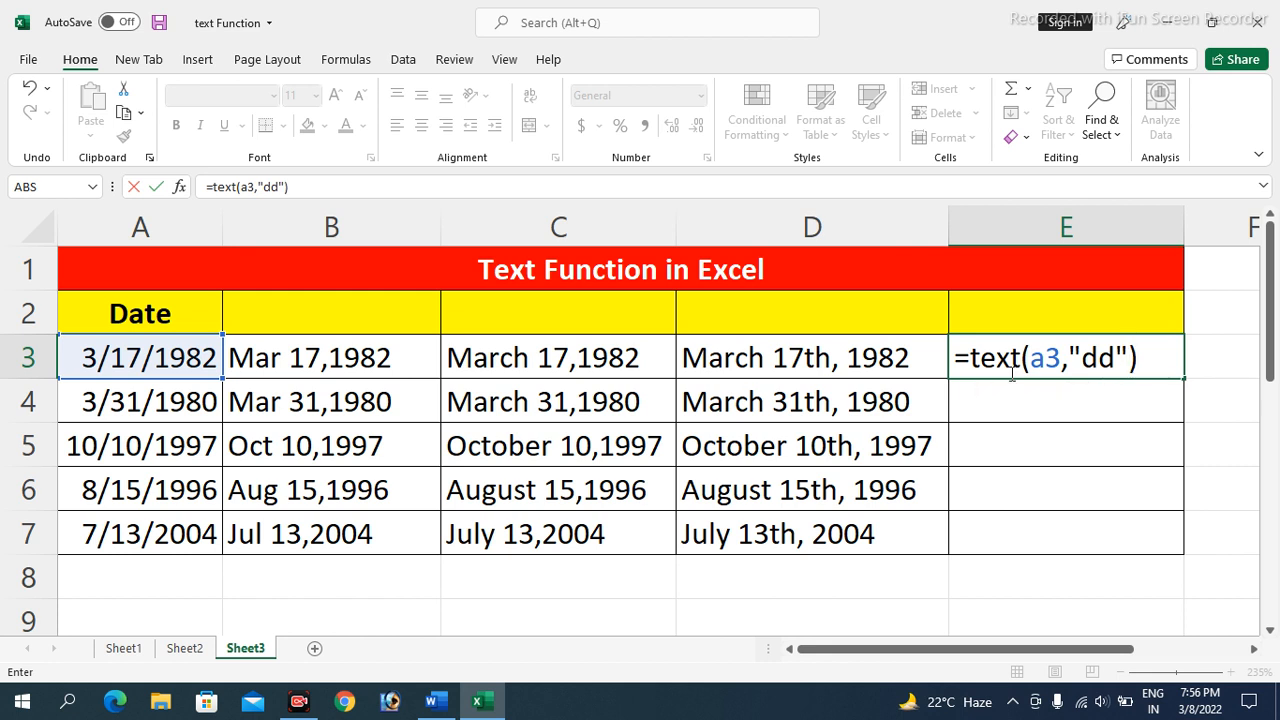
type("&\"th")
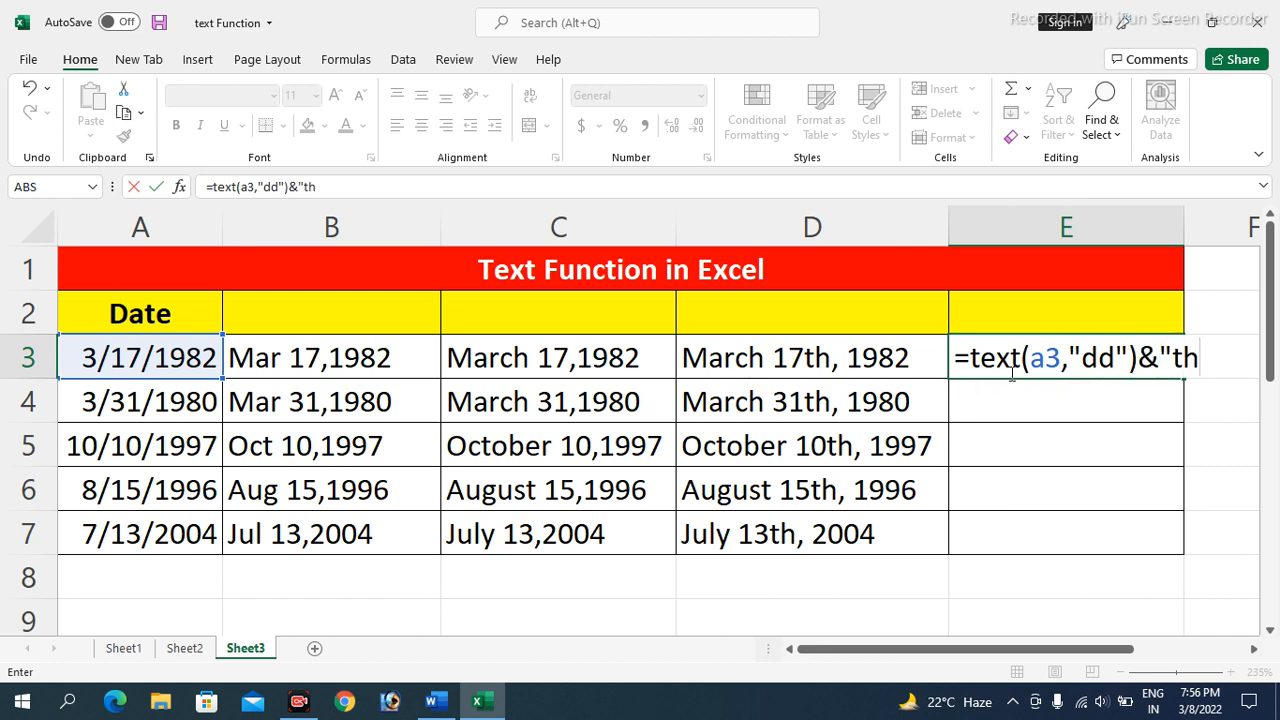
type(",")
type("\"")
type("&")
type("text")
type("(a")
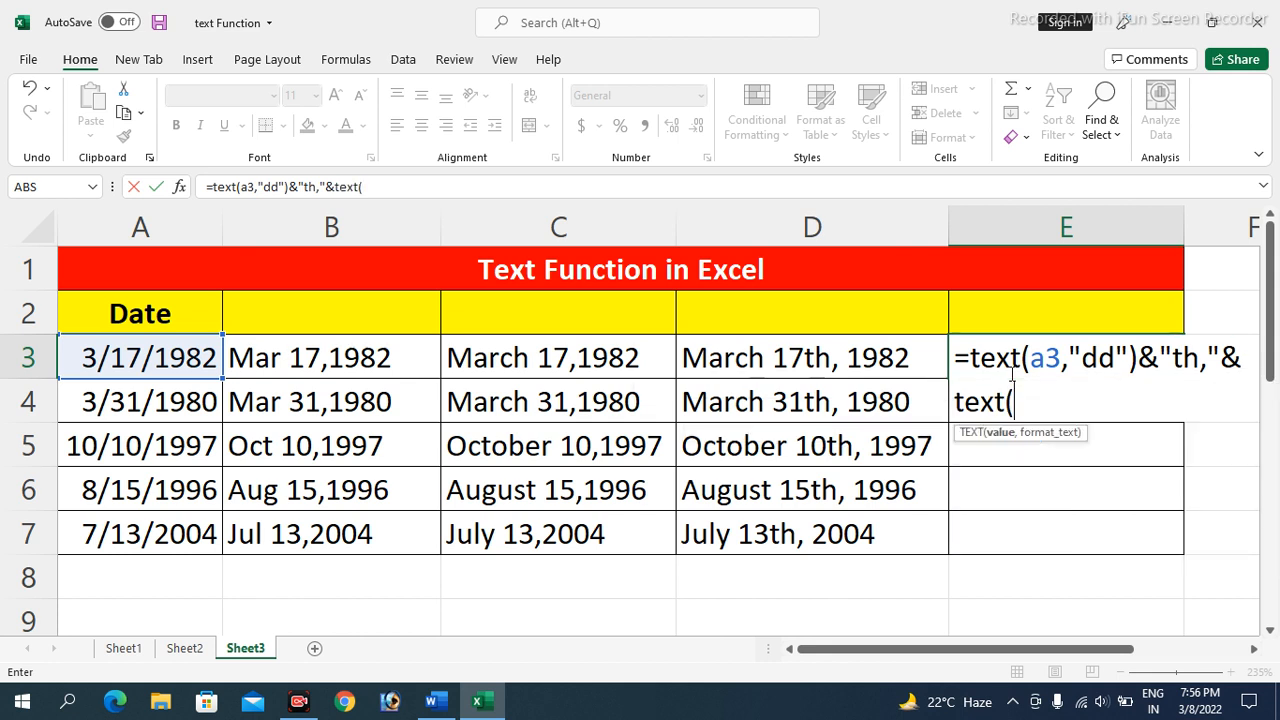
type("3")
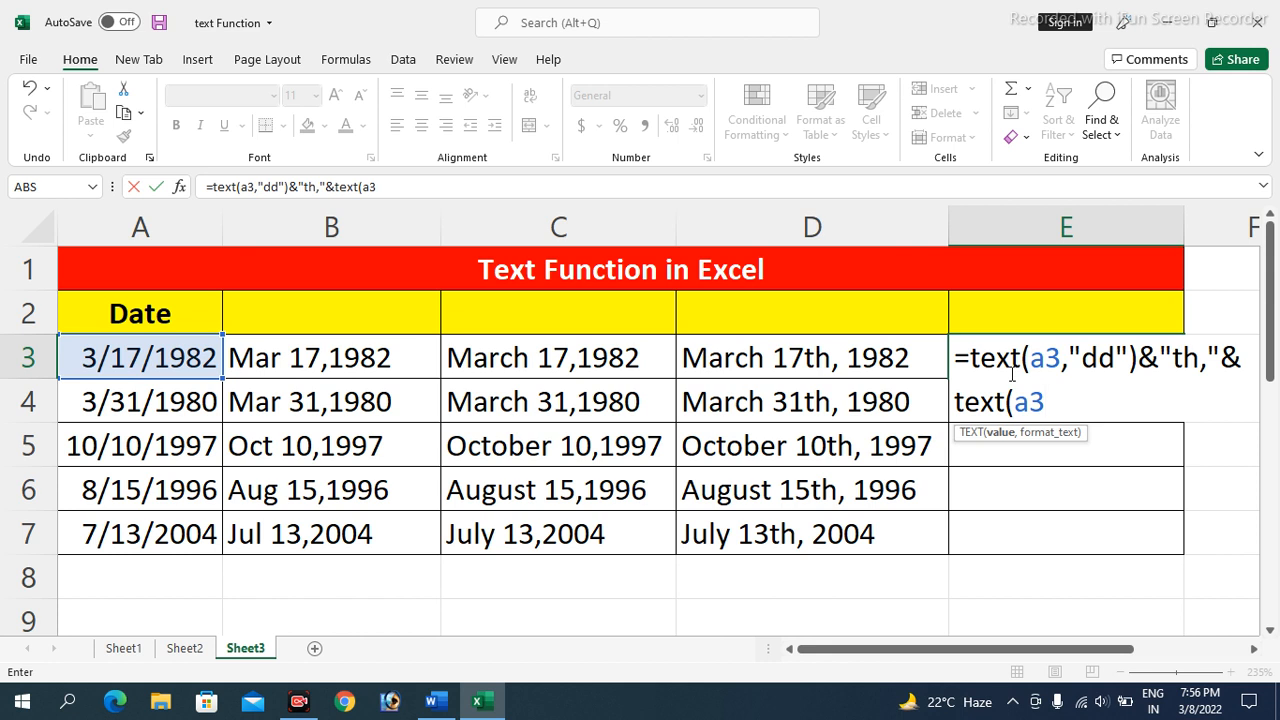
type(",")
type("\"mmm")
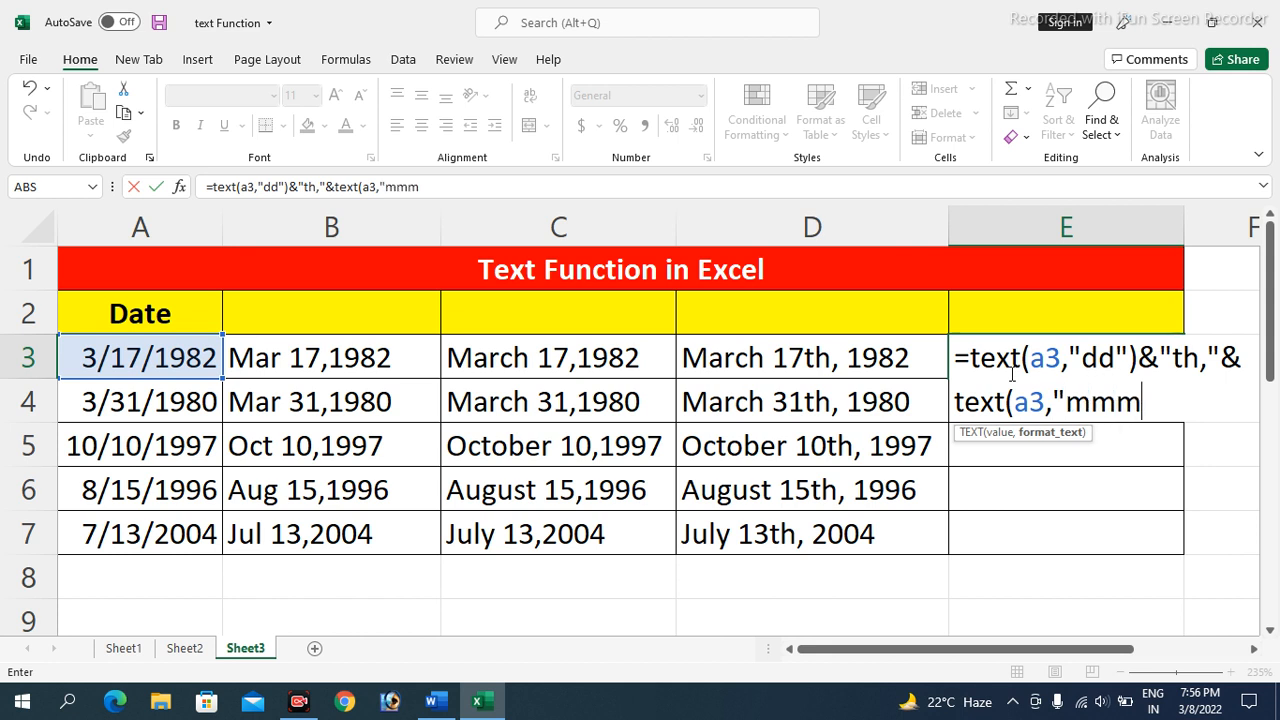
type("m yyyy")
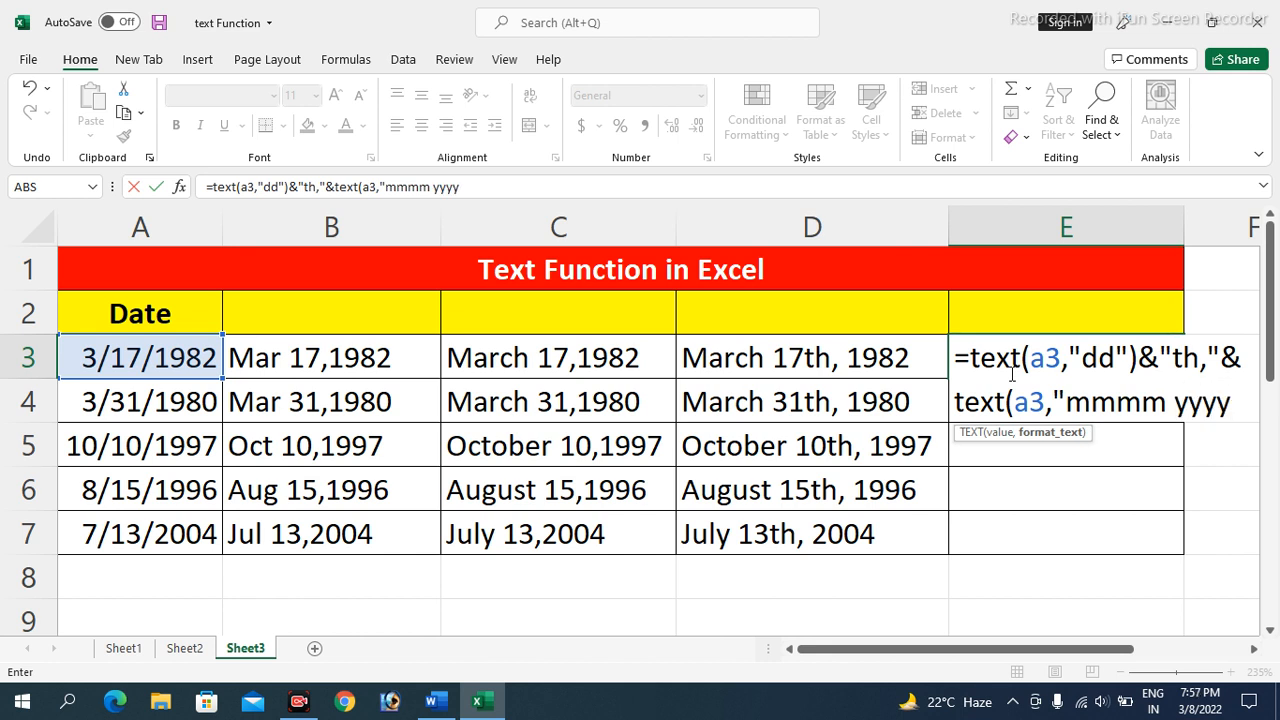
type("\")")
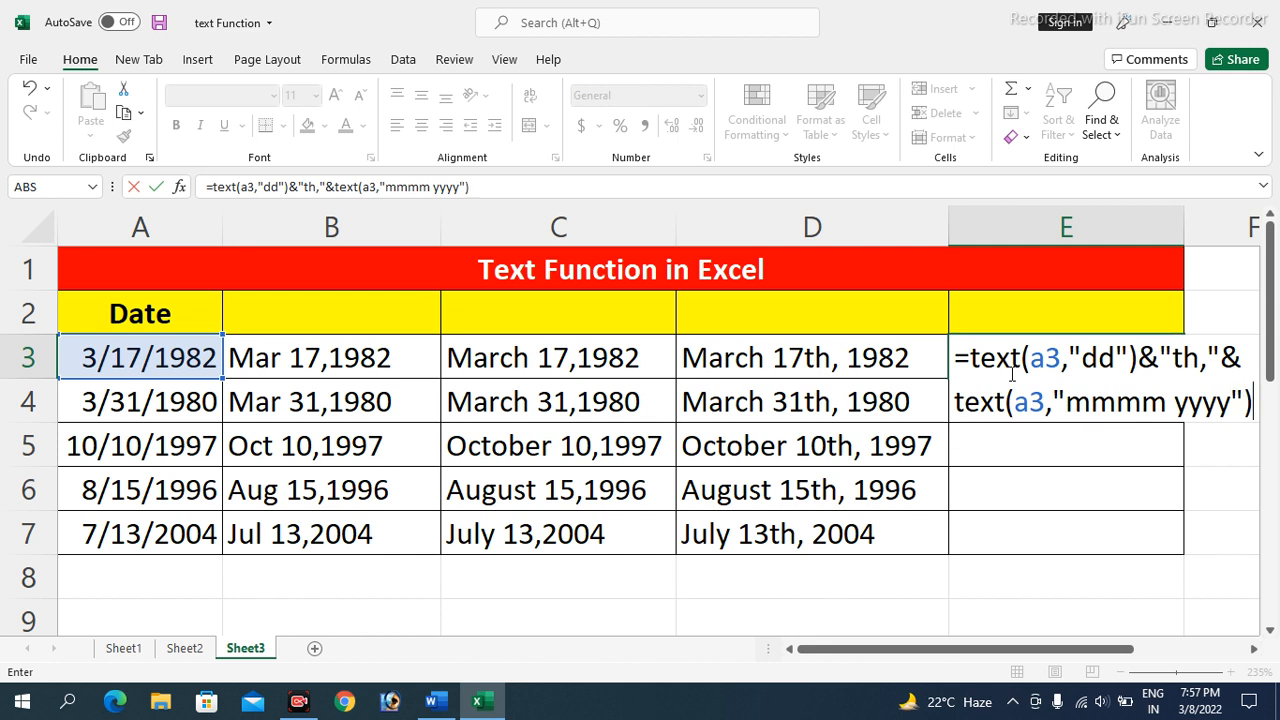
key("Return")
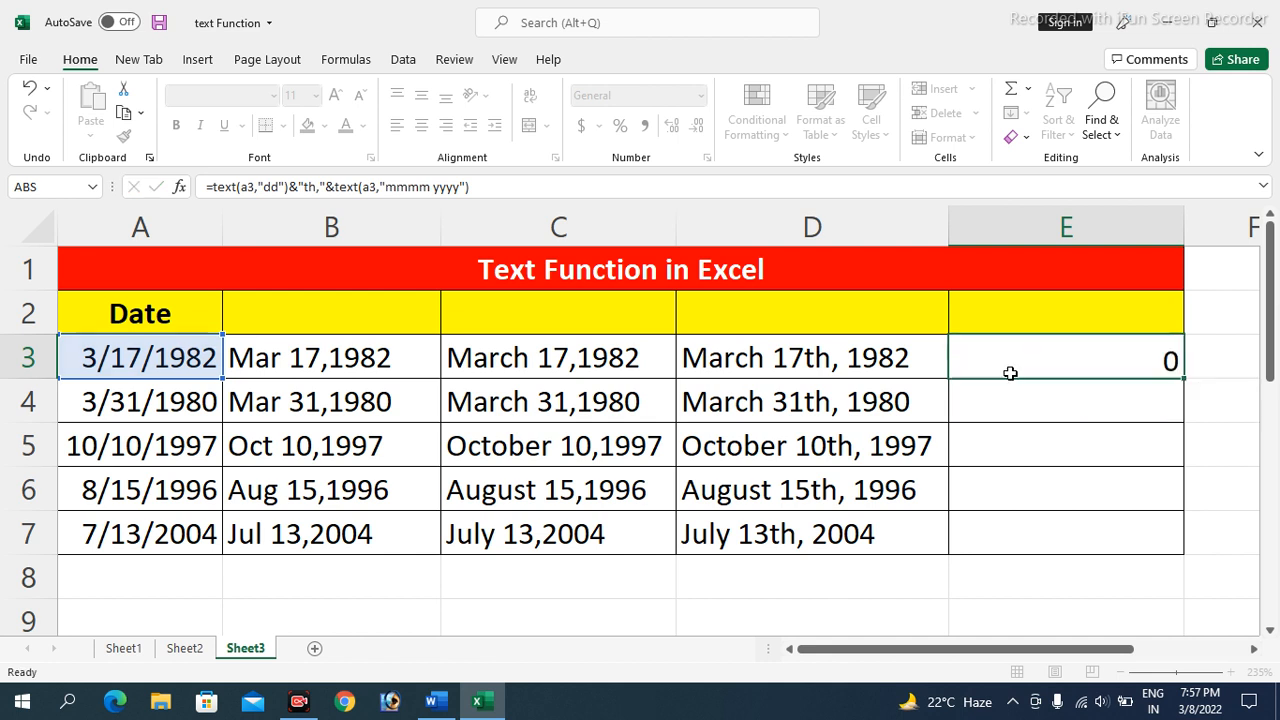
- Fill the day-first "th" date formula from E3 down through E7 and autofit the width of column E
left_click_drag(1008, 370, 1011, 374)
key("shift+Down")
key("shift+Down")
key("shift+Down")
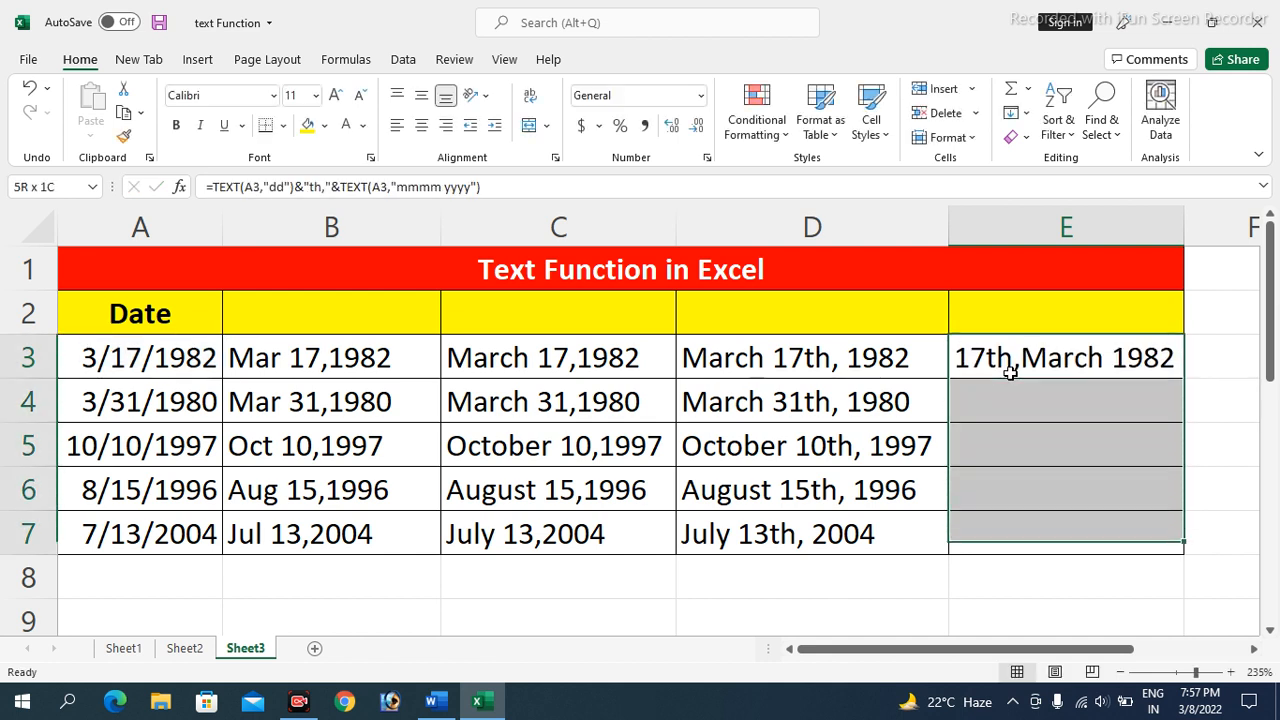
key("ctrl+d")
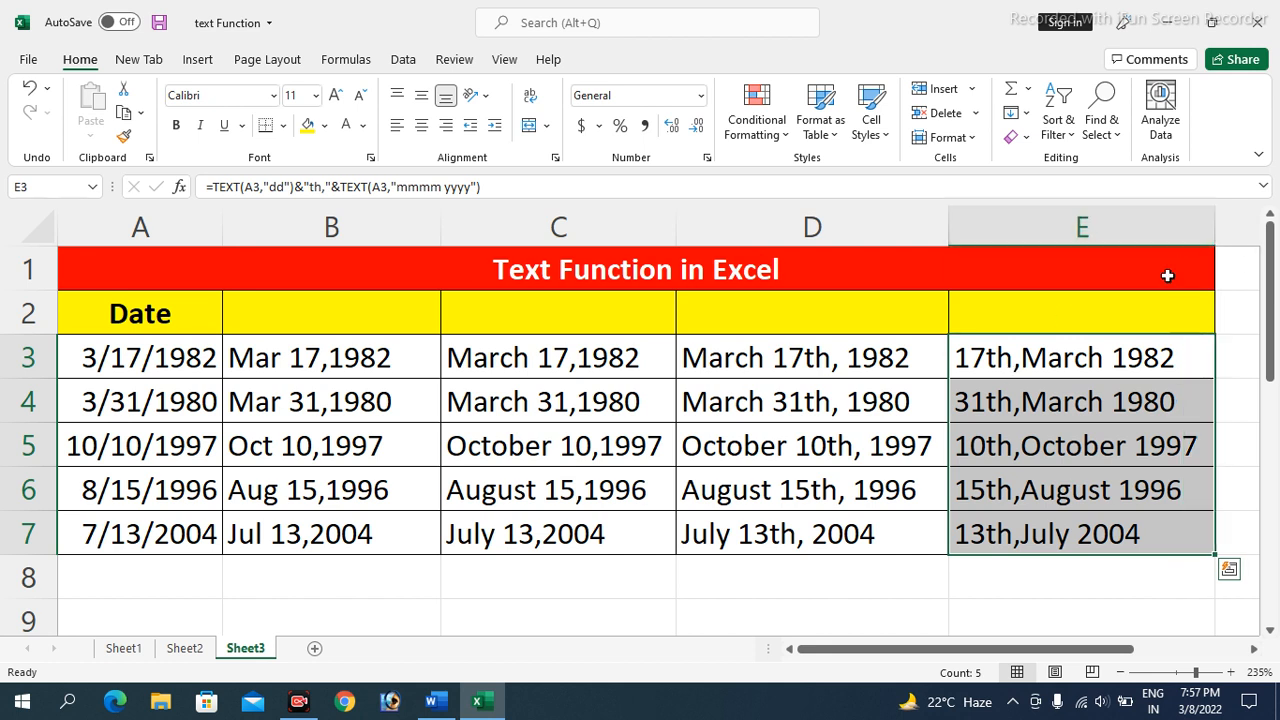
double_click(1184, 226)
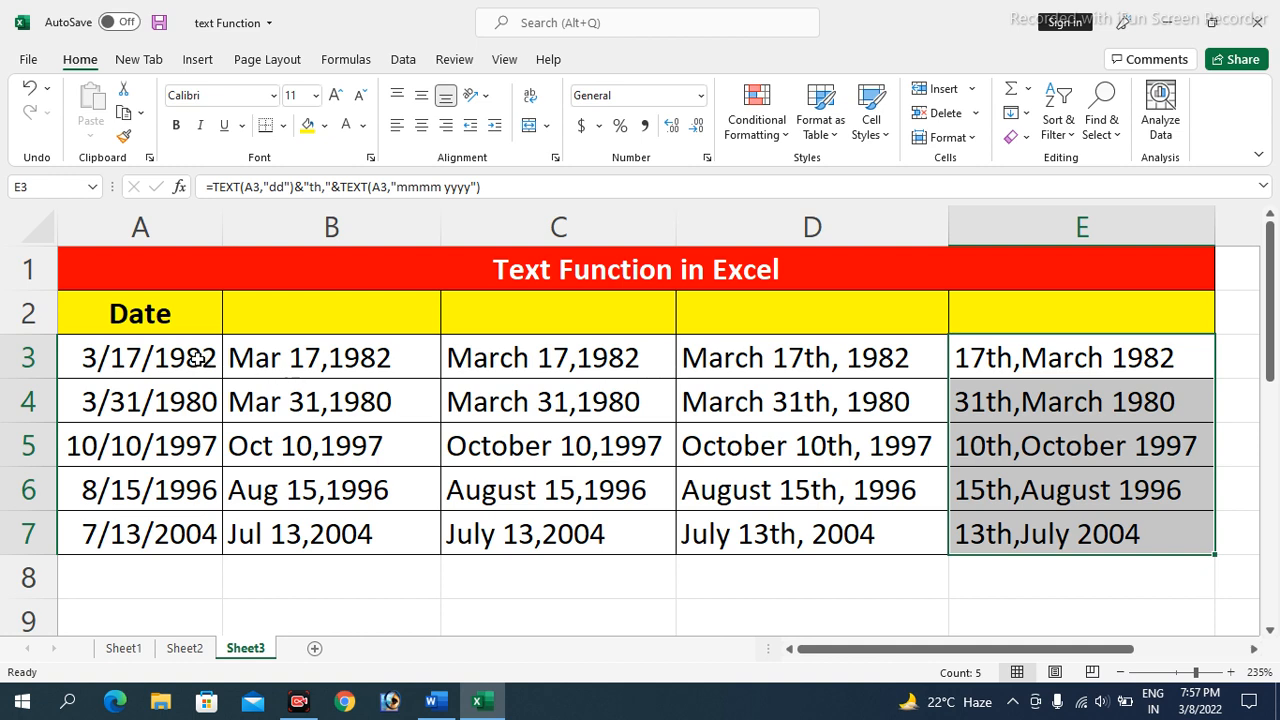
left_click_drag(200, 356, 200, 535)
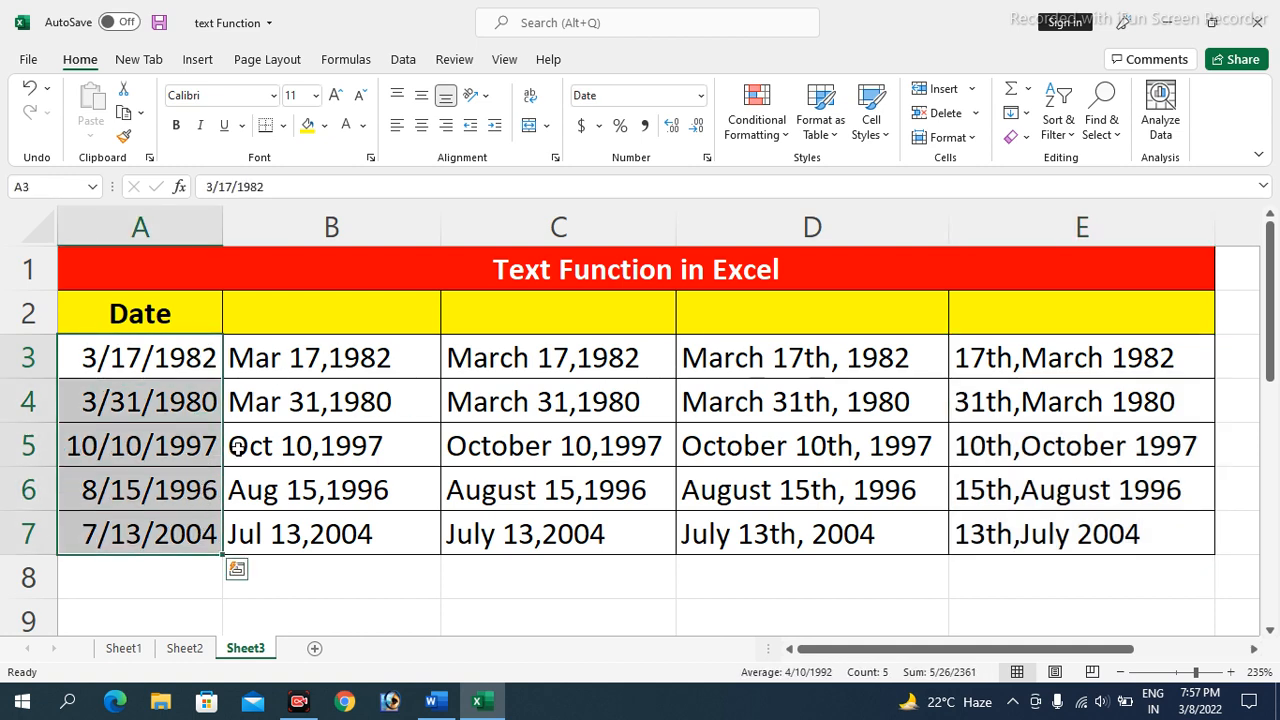
left_click_drag(177, 357, 177, 532)
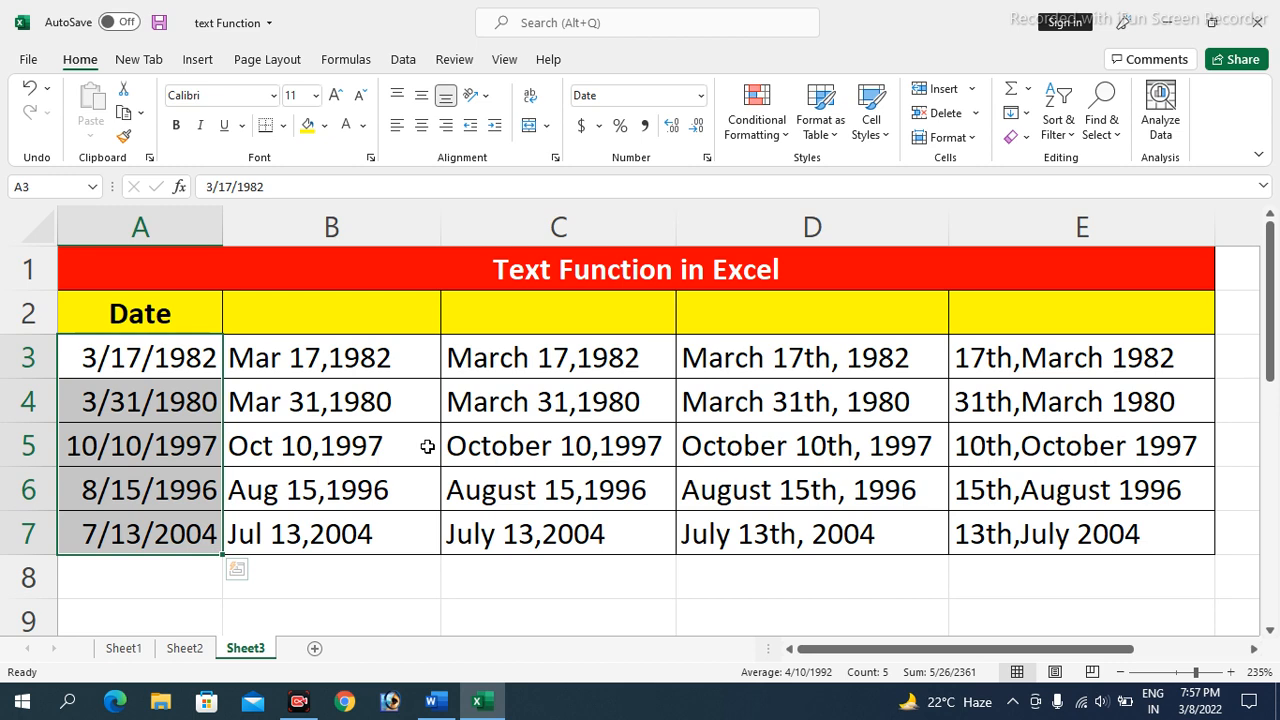
left_click_drag(420, 363, 990, 533)
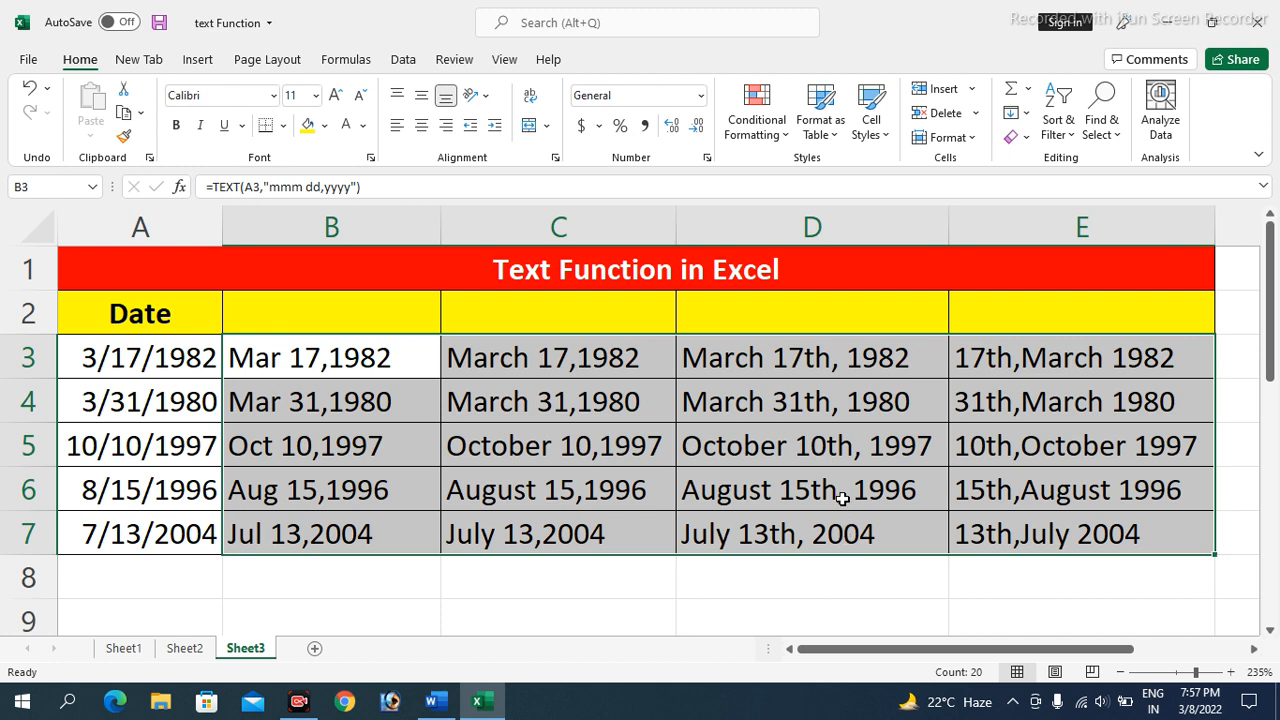
left_click(330, 362)
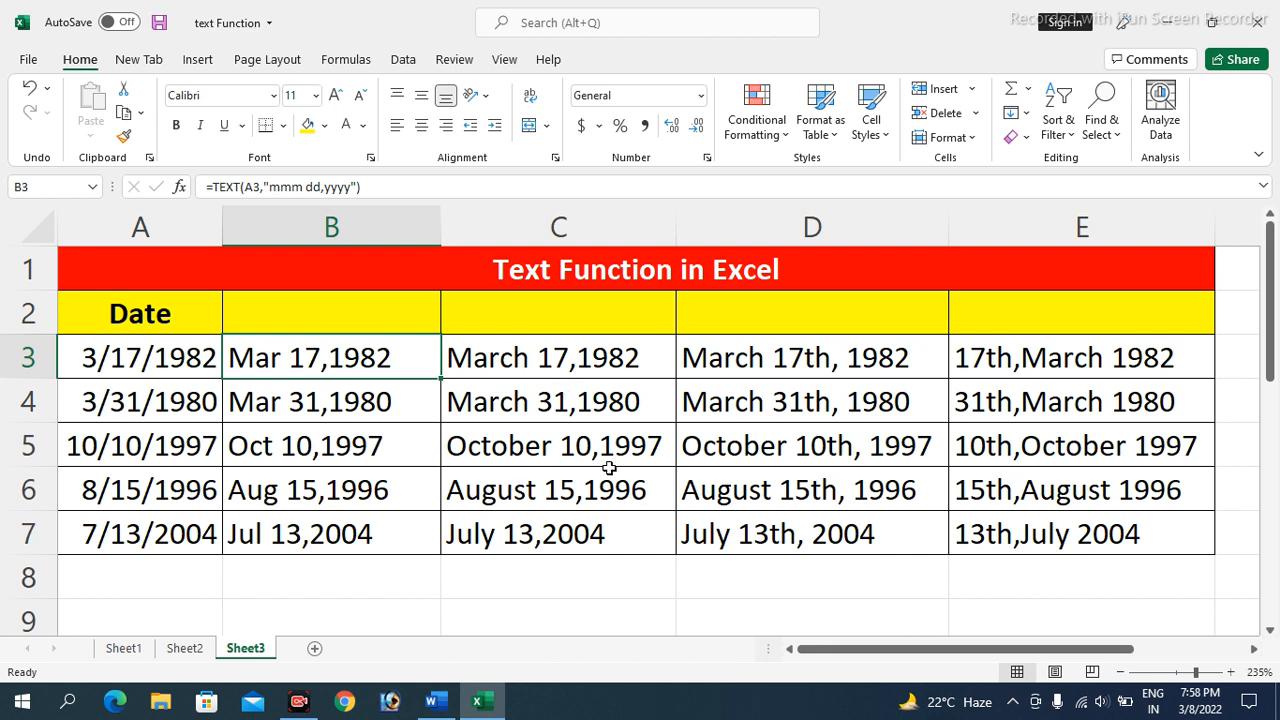
left_click(1012, 704)
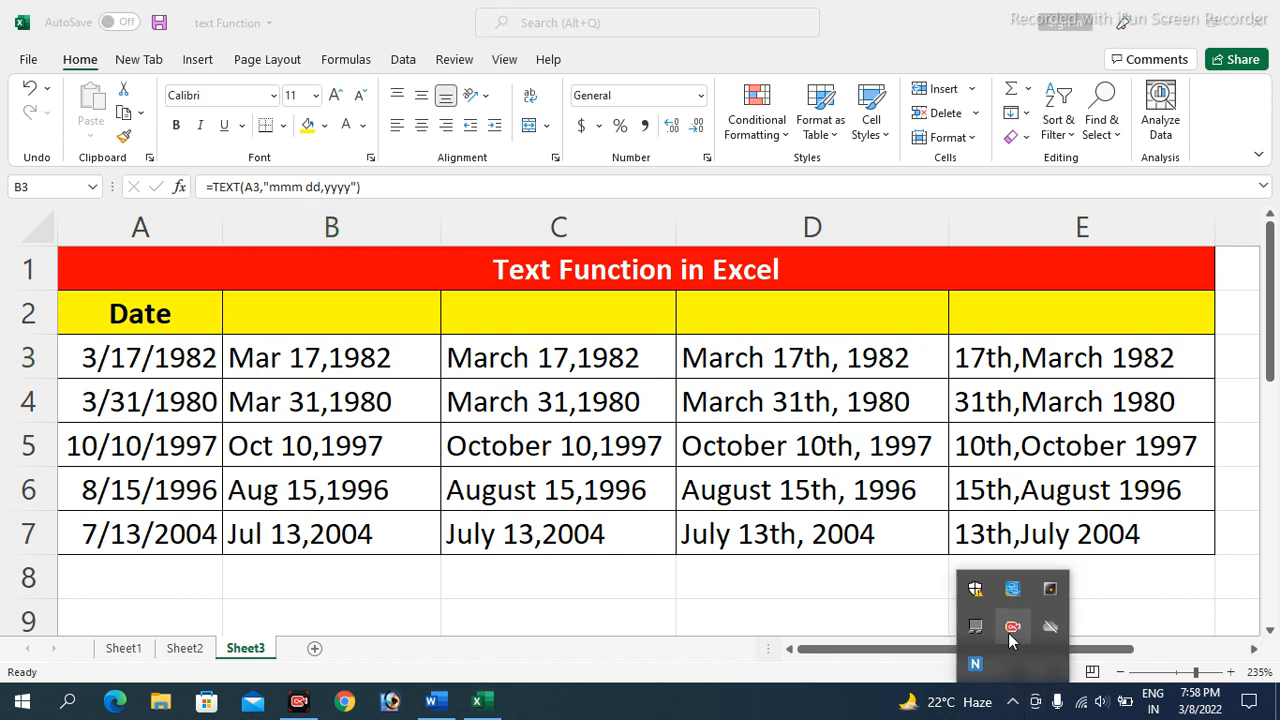